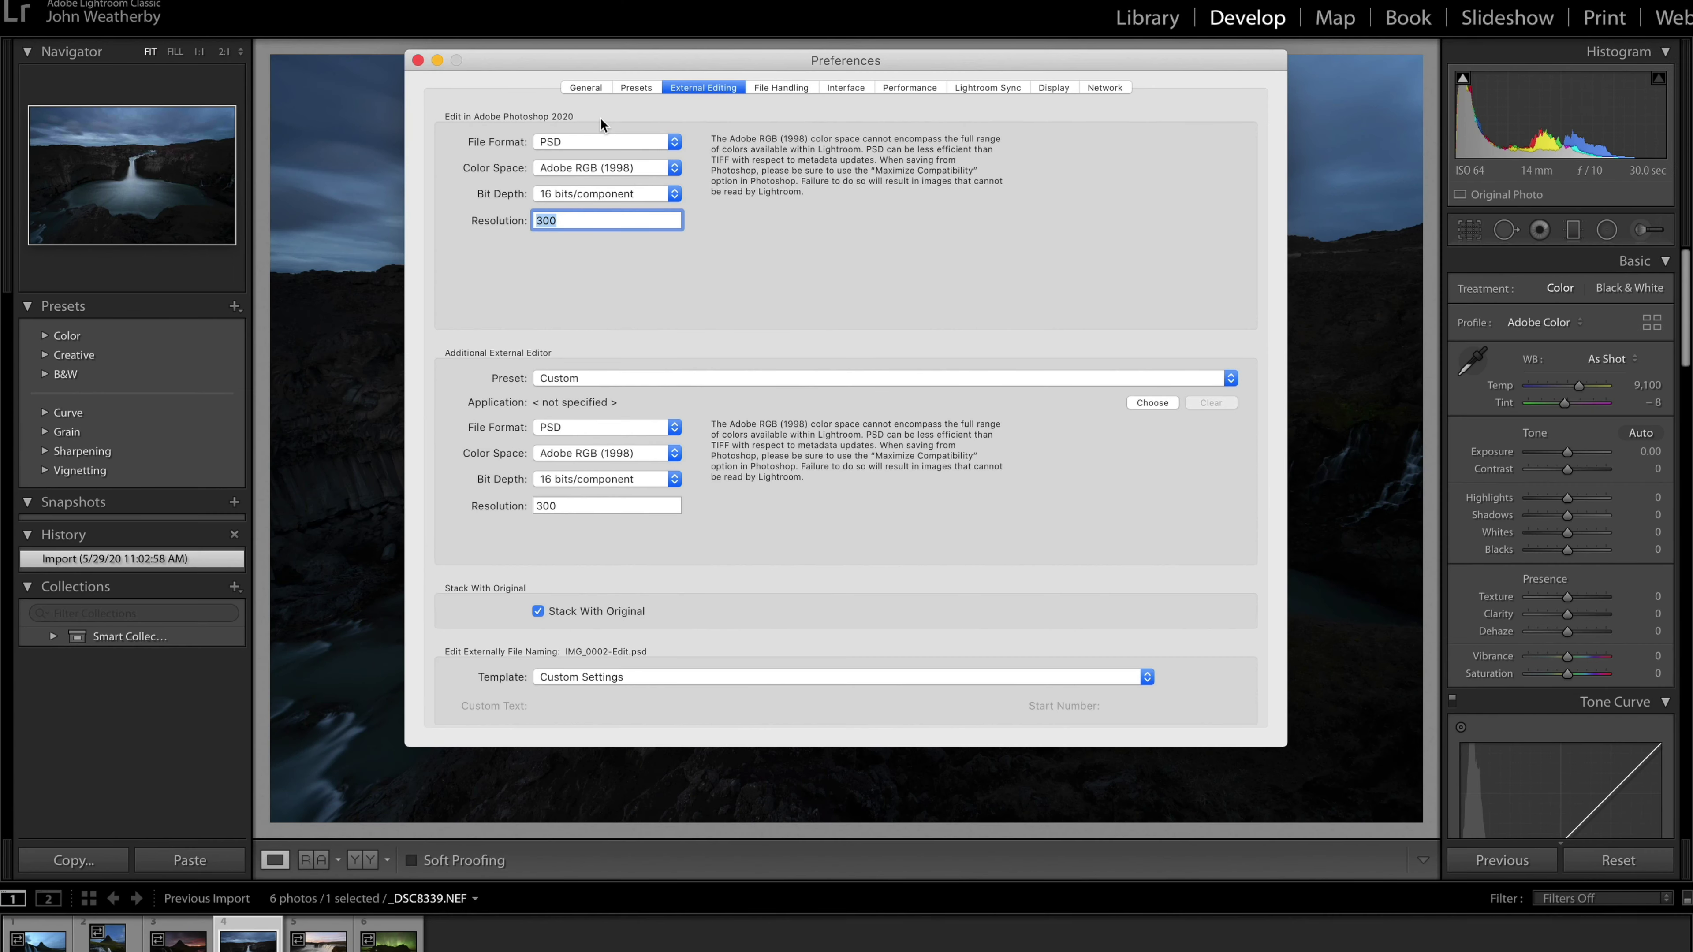
Keep 16 bits/component in the external editing preferences, then close Preferences.
{"action": "left_click", "coordinate": [553, 194]}
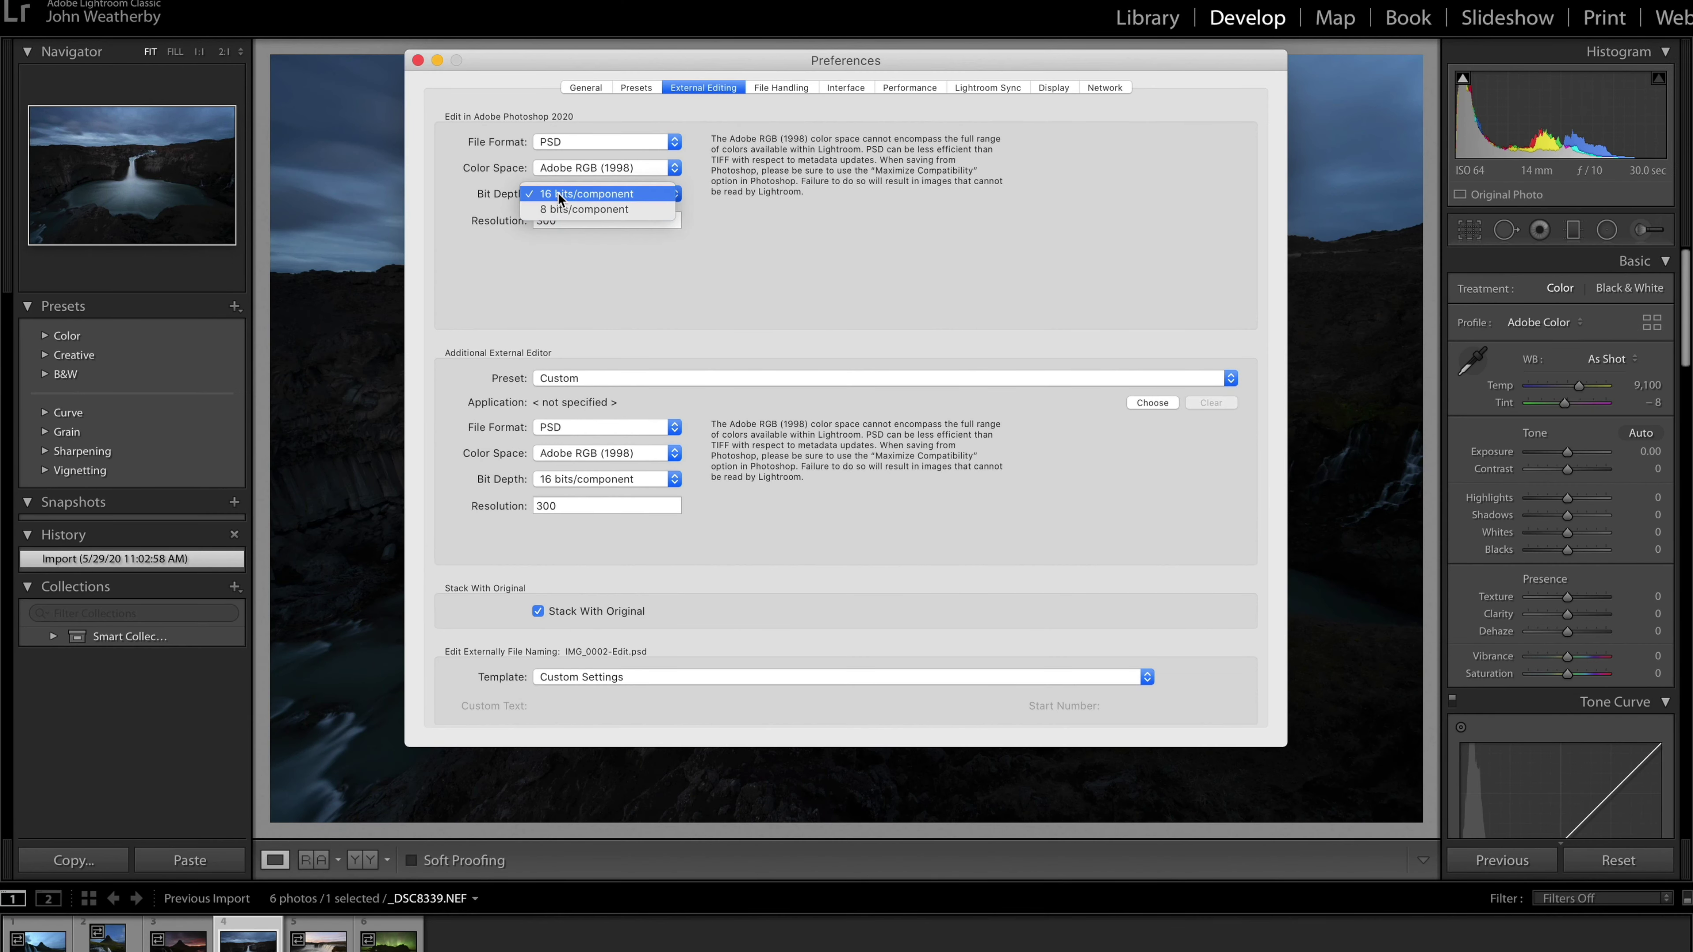
{"action": "left_click", "coordinate": [557, 208]}
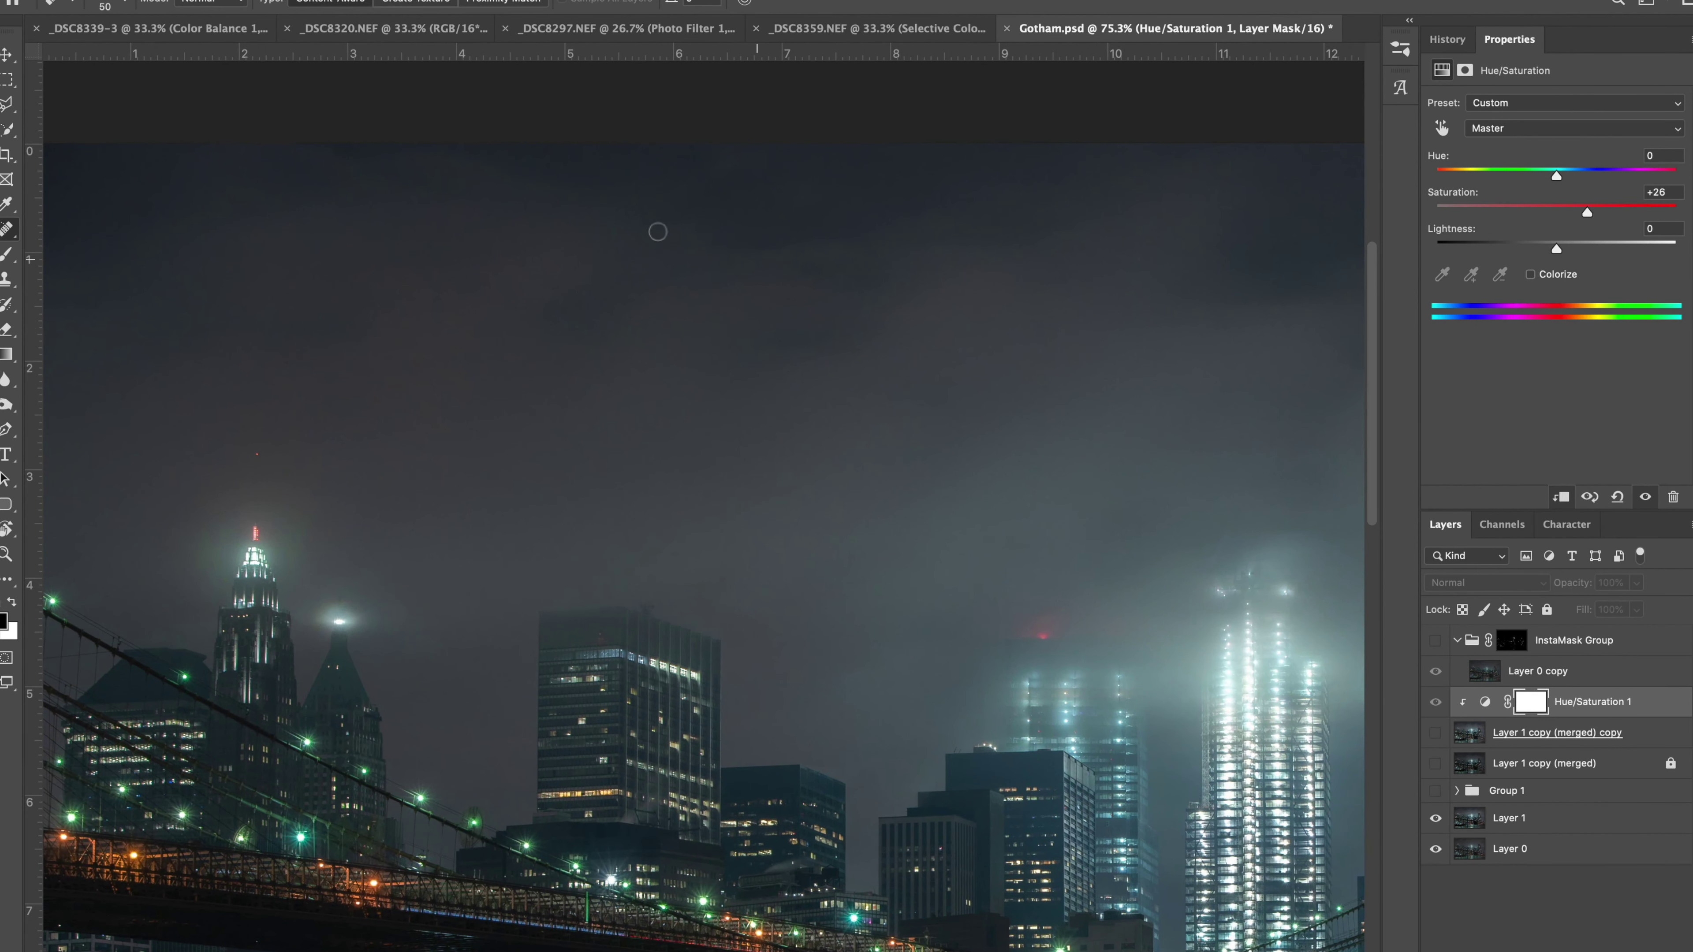
{"action": "left_click", "coordinate": [1435, 733]}
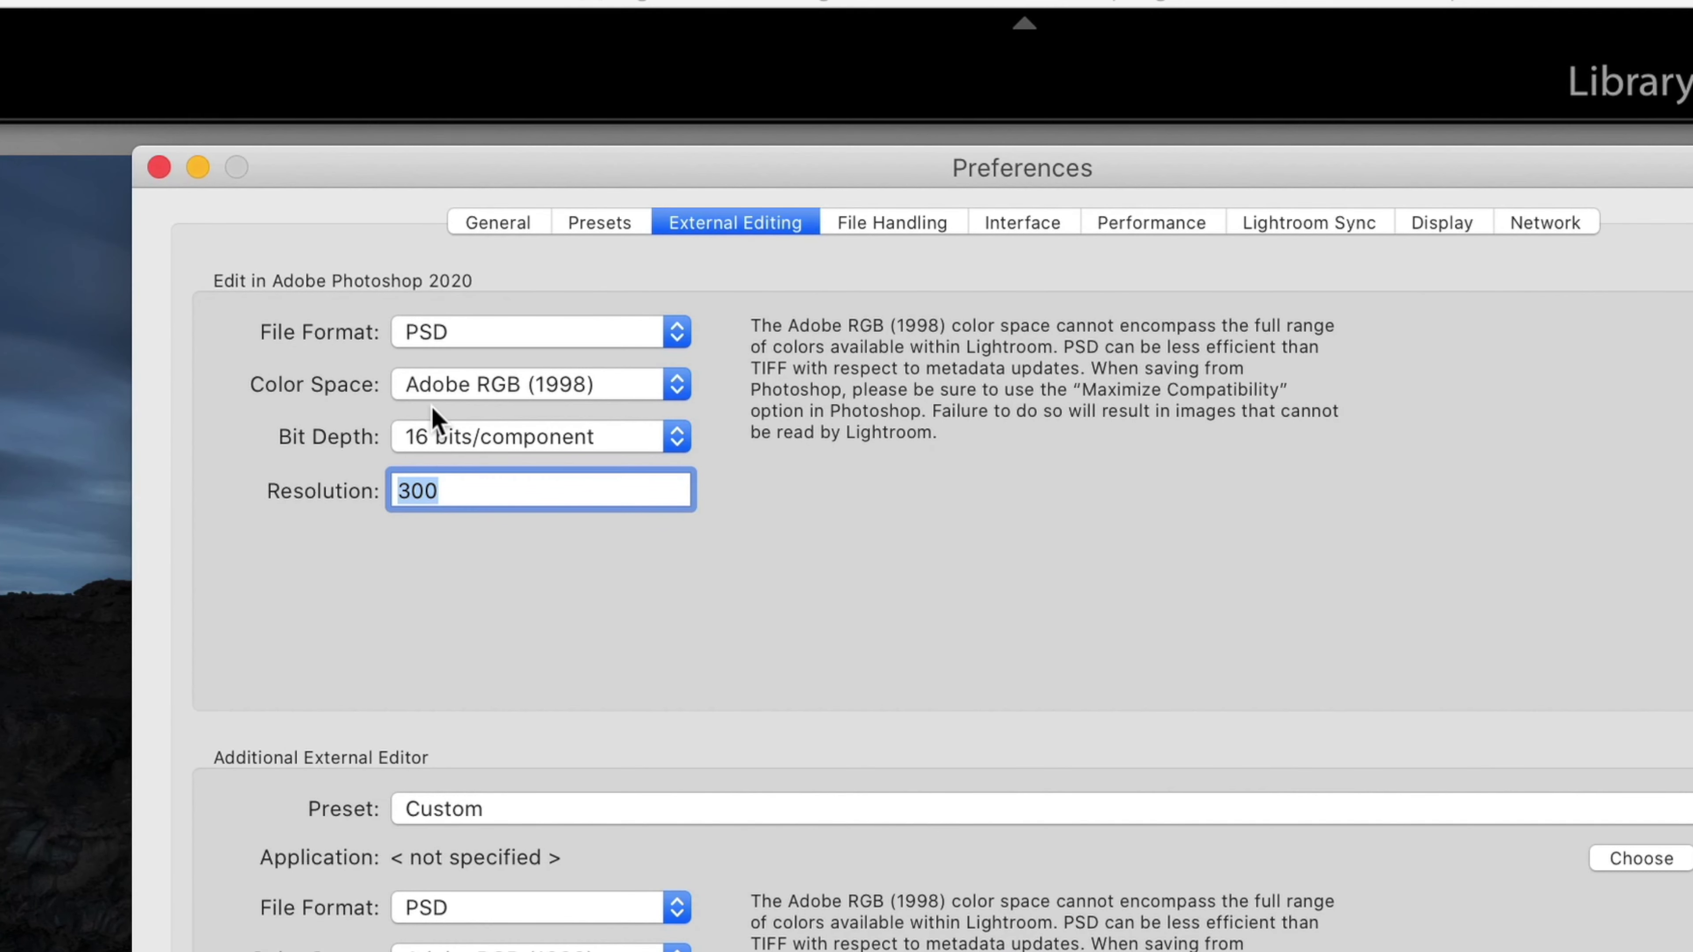
{"action": "left_click", "coordinate": [436, 444]}
{"action": "left_click", "coordinate": [436, 440]}
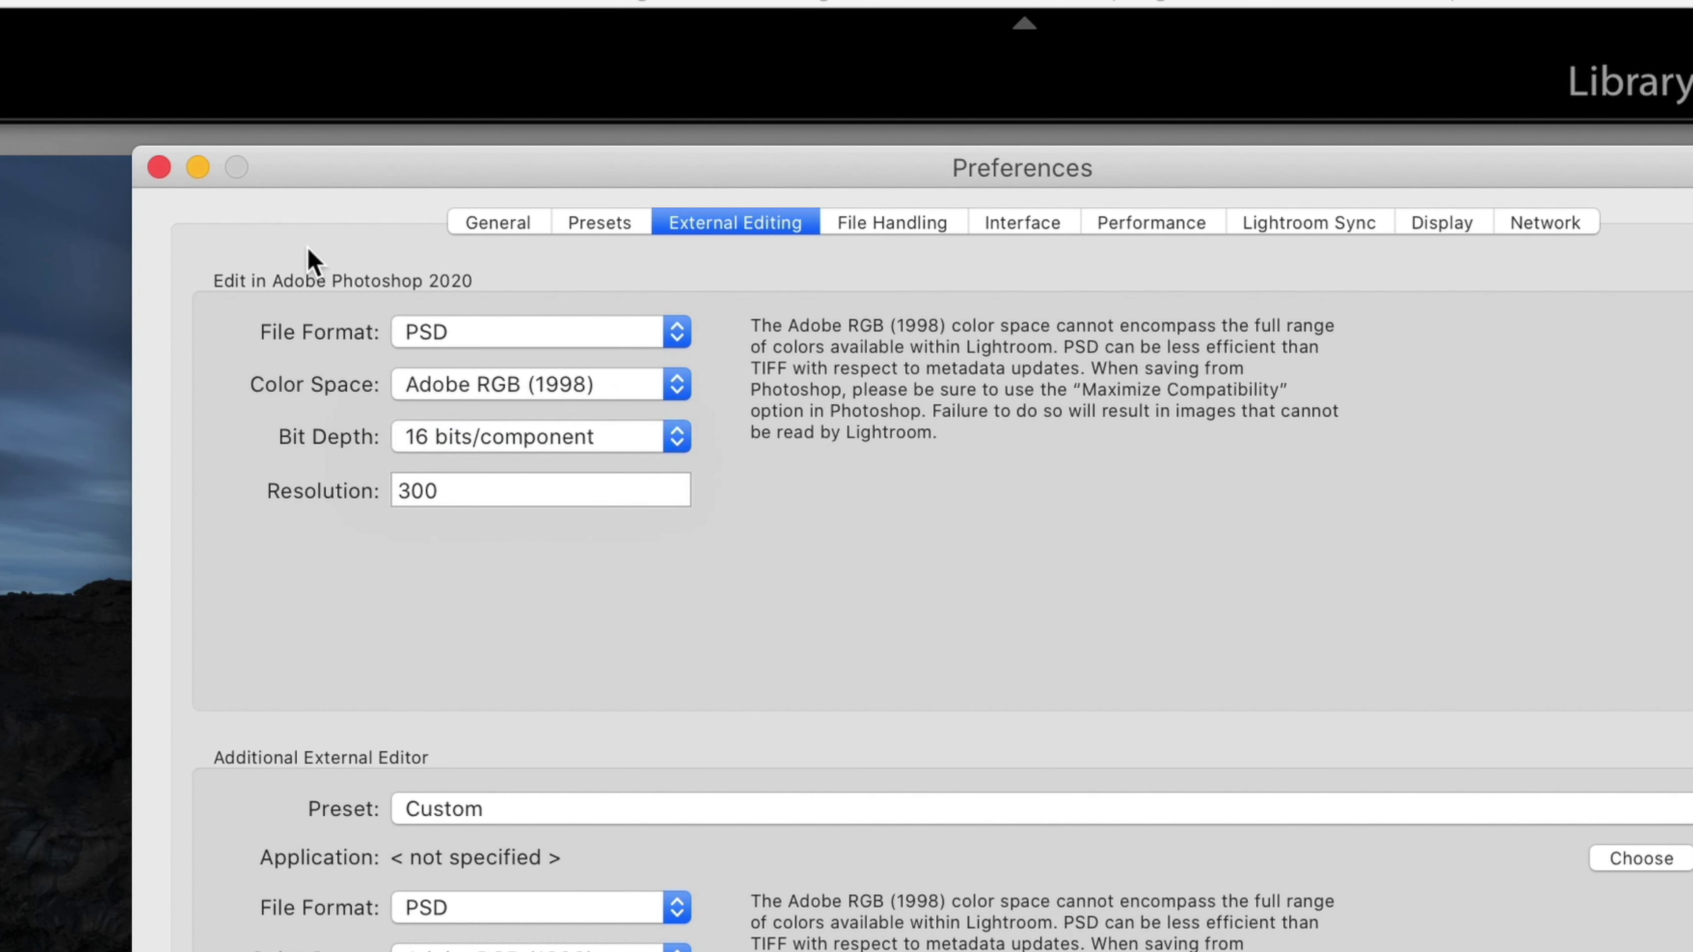
{"action": "left_click", "coordinate": [160, 168]}
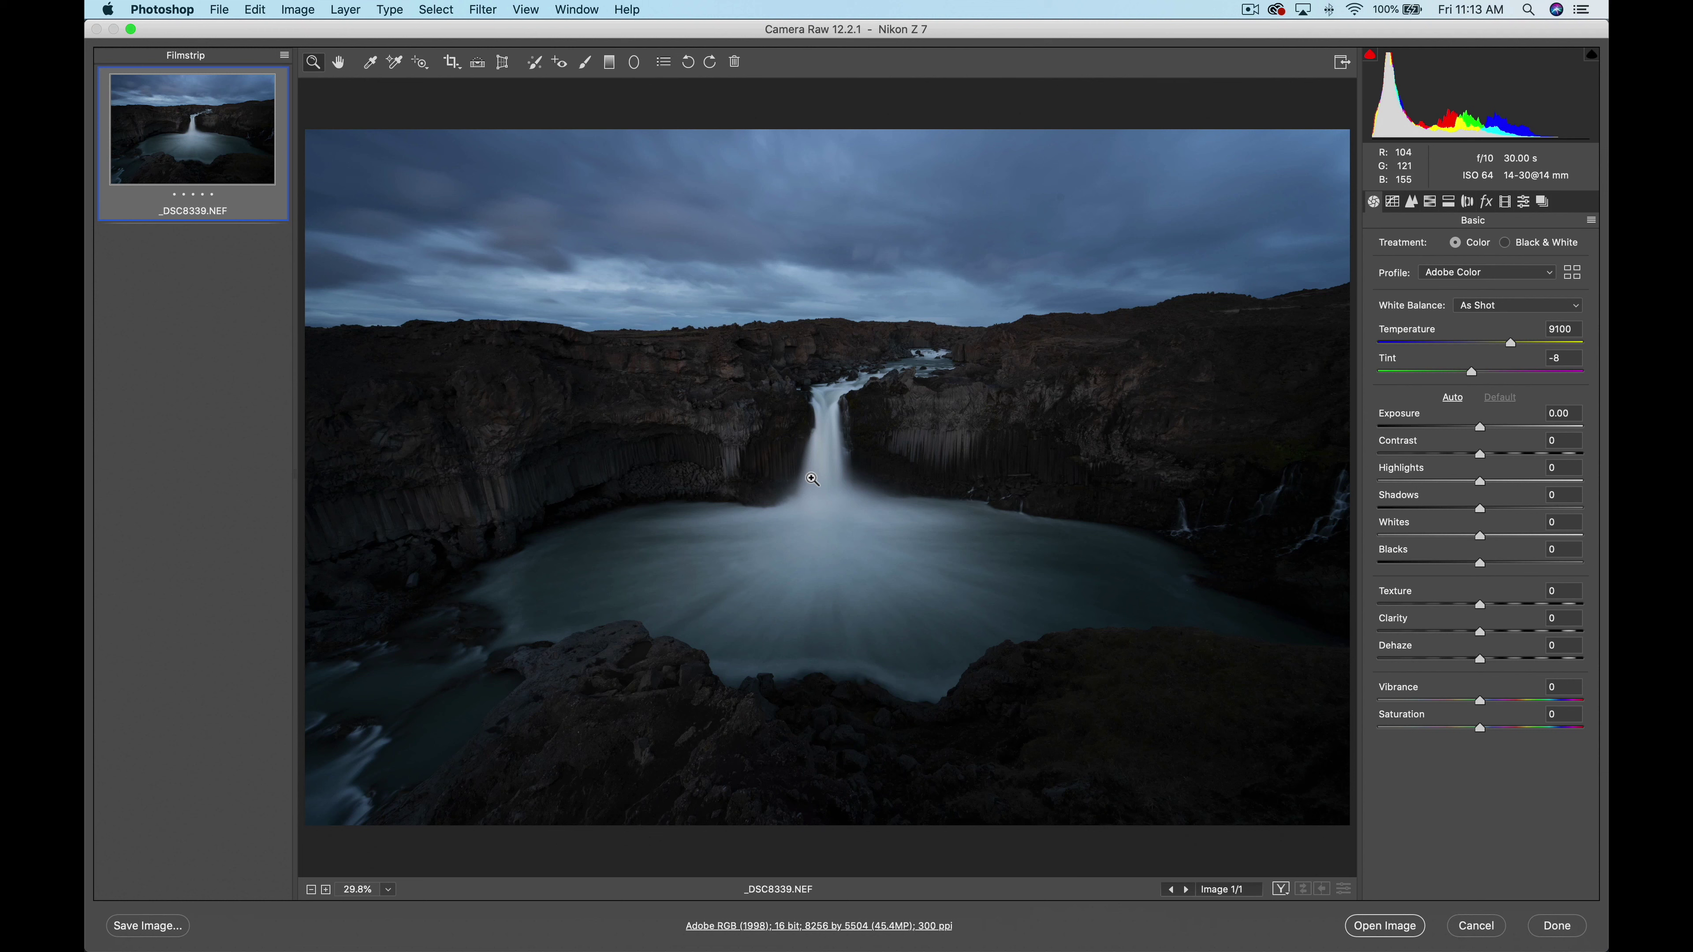
Confirm 16 Bits/Channel depth in the Camera Raw workflow options, then check Image > Mode.
{"action": "left_click", "coordinate": [830, 927]}
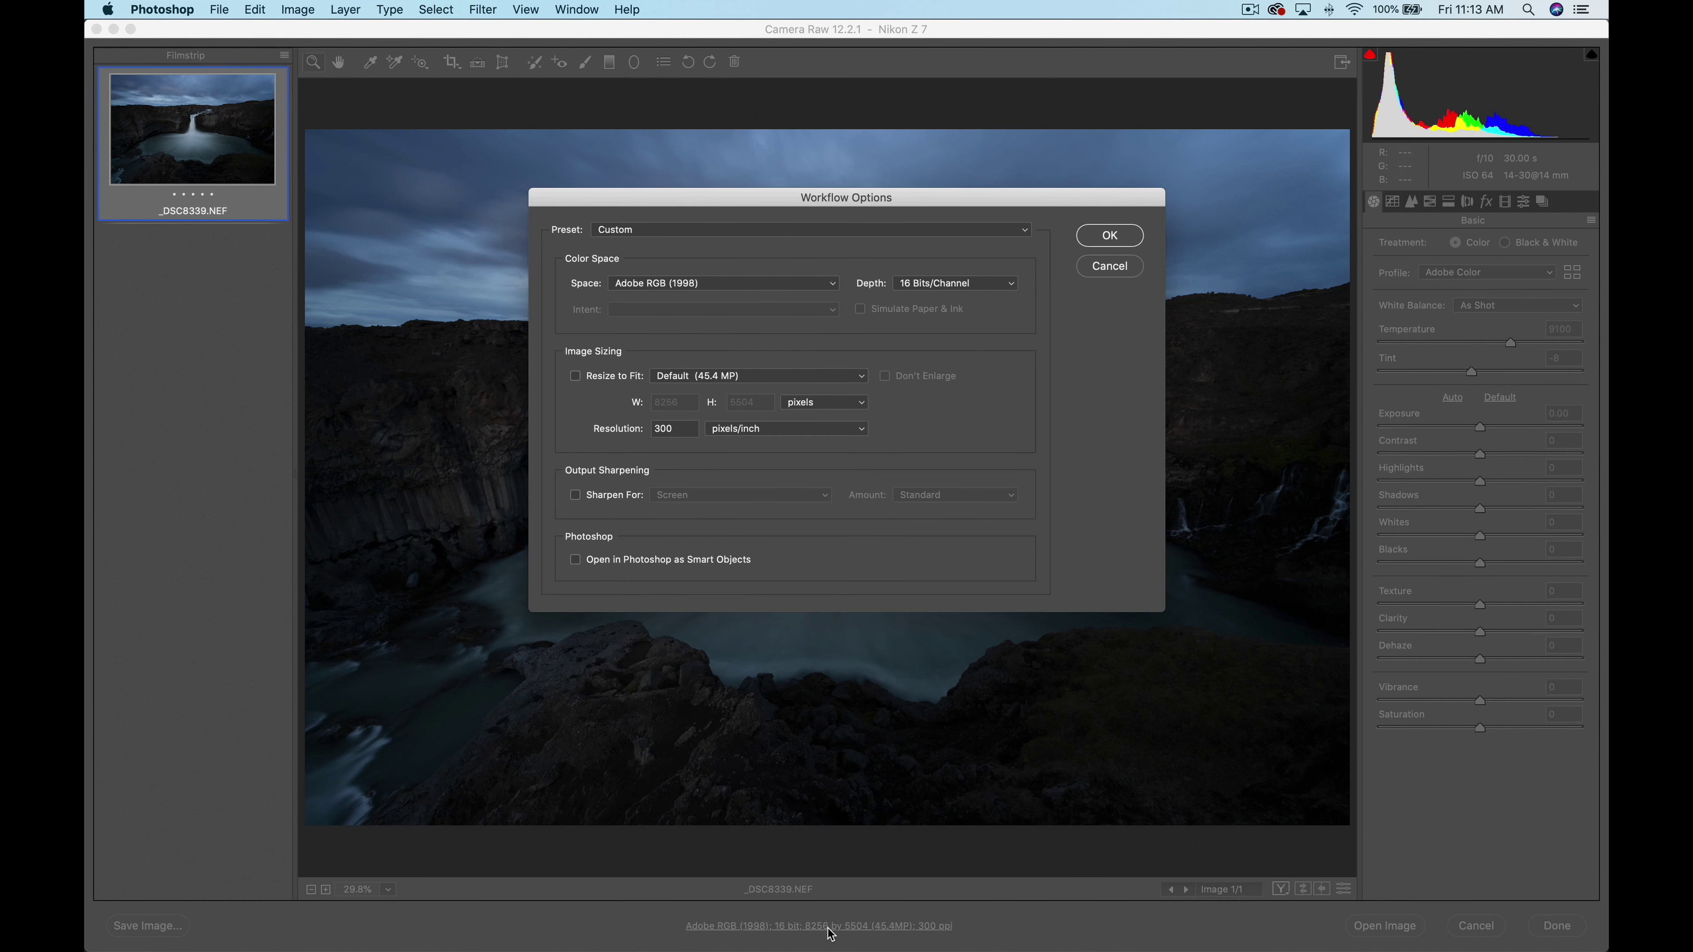
{"action": "left_click", "coordinate": [896, 284]}
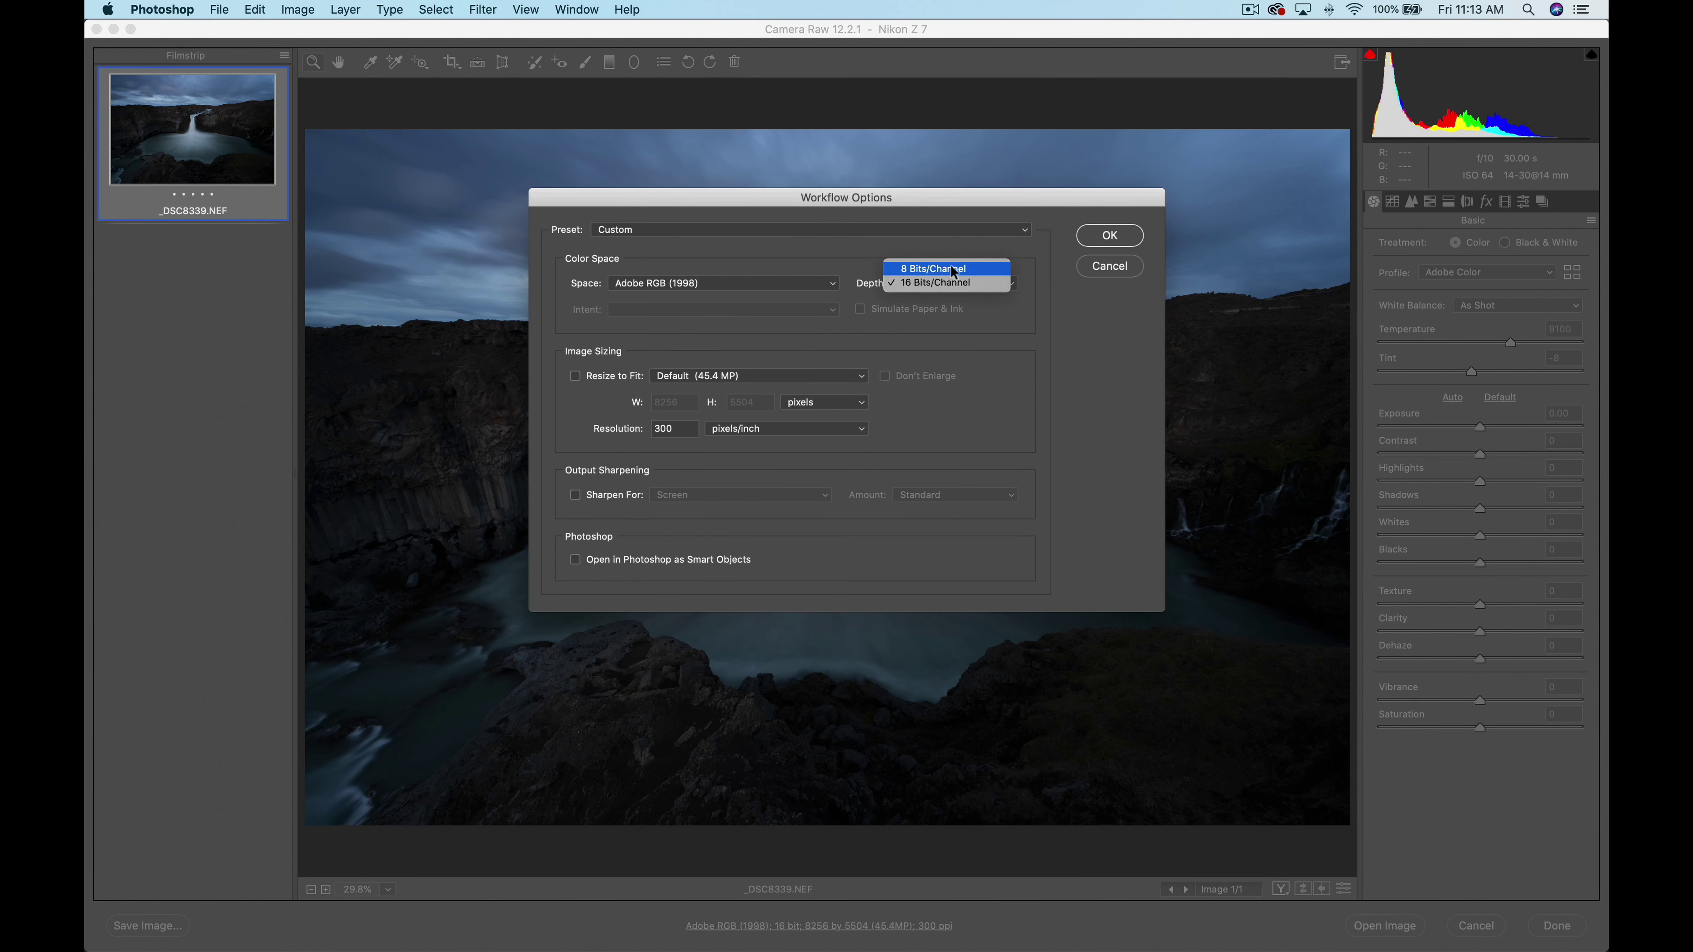
{"action": "left_click", "coordinate": [954, 281]}
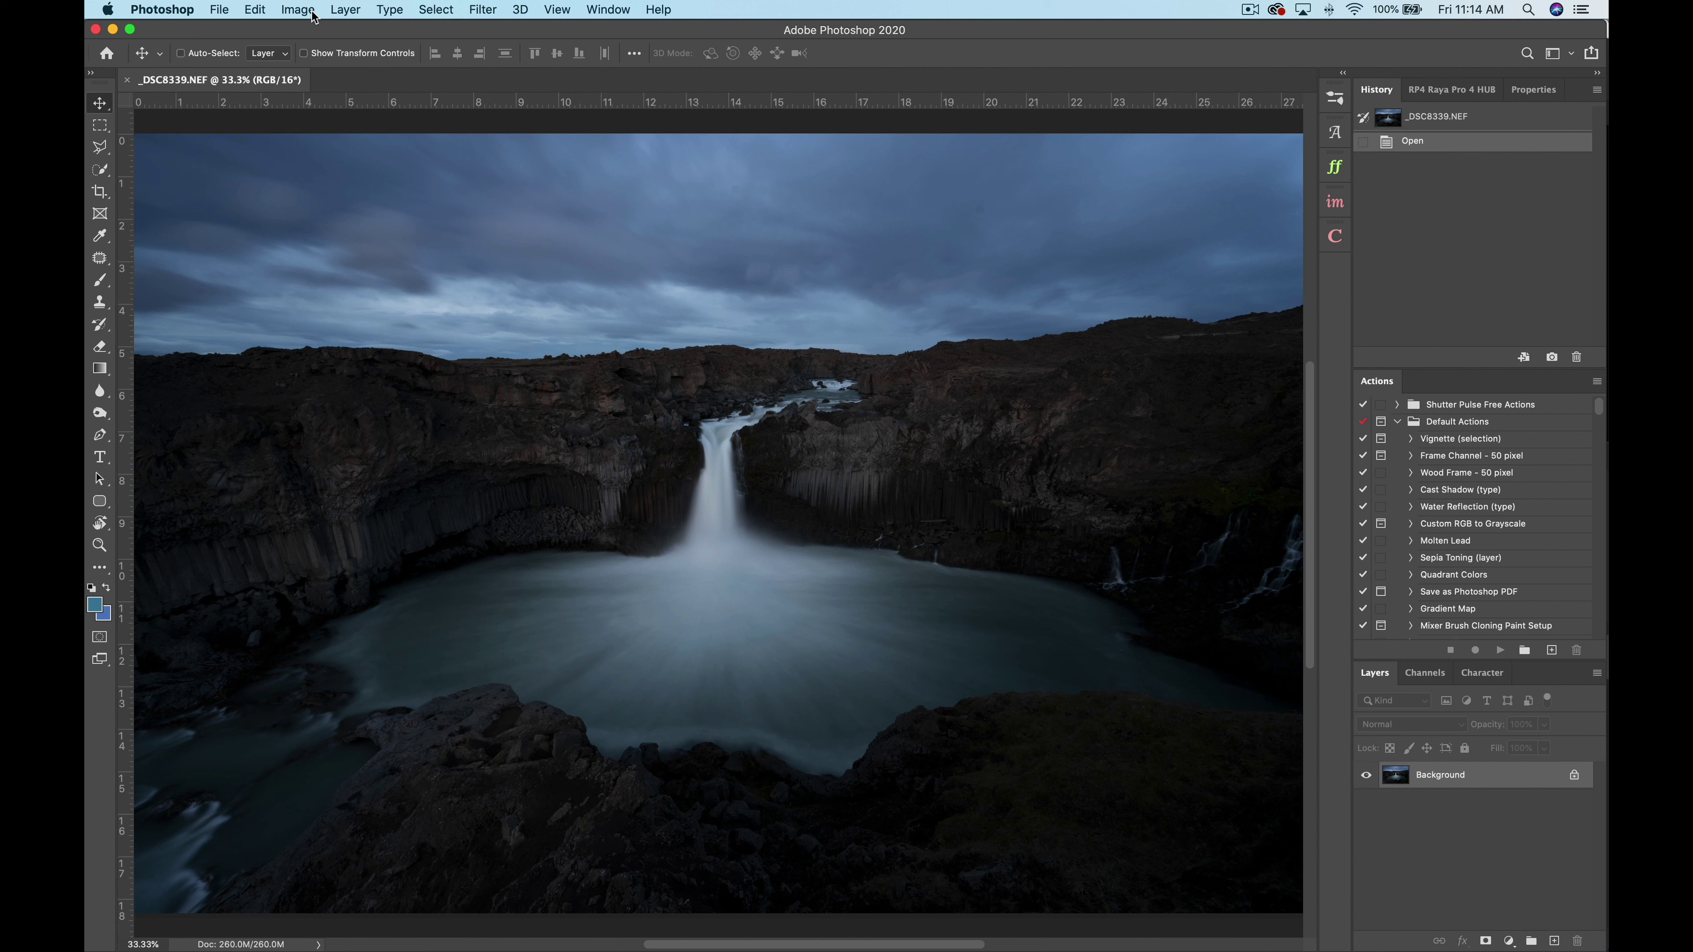
{"action": "left_click", "coordinate": [298, 10]}
{"action": "mouse_move", "coordinate": [346, 29]}
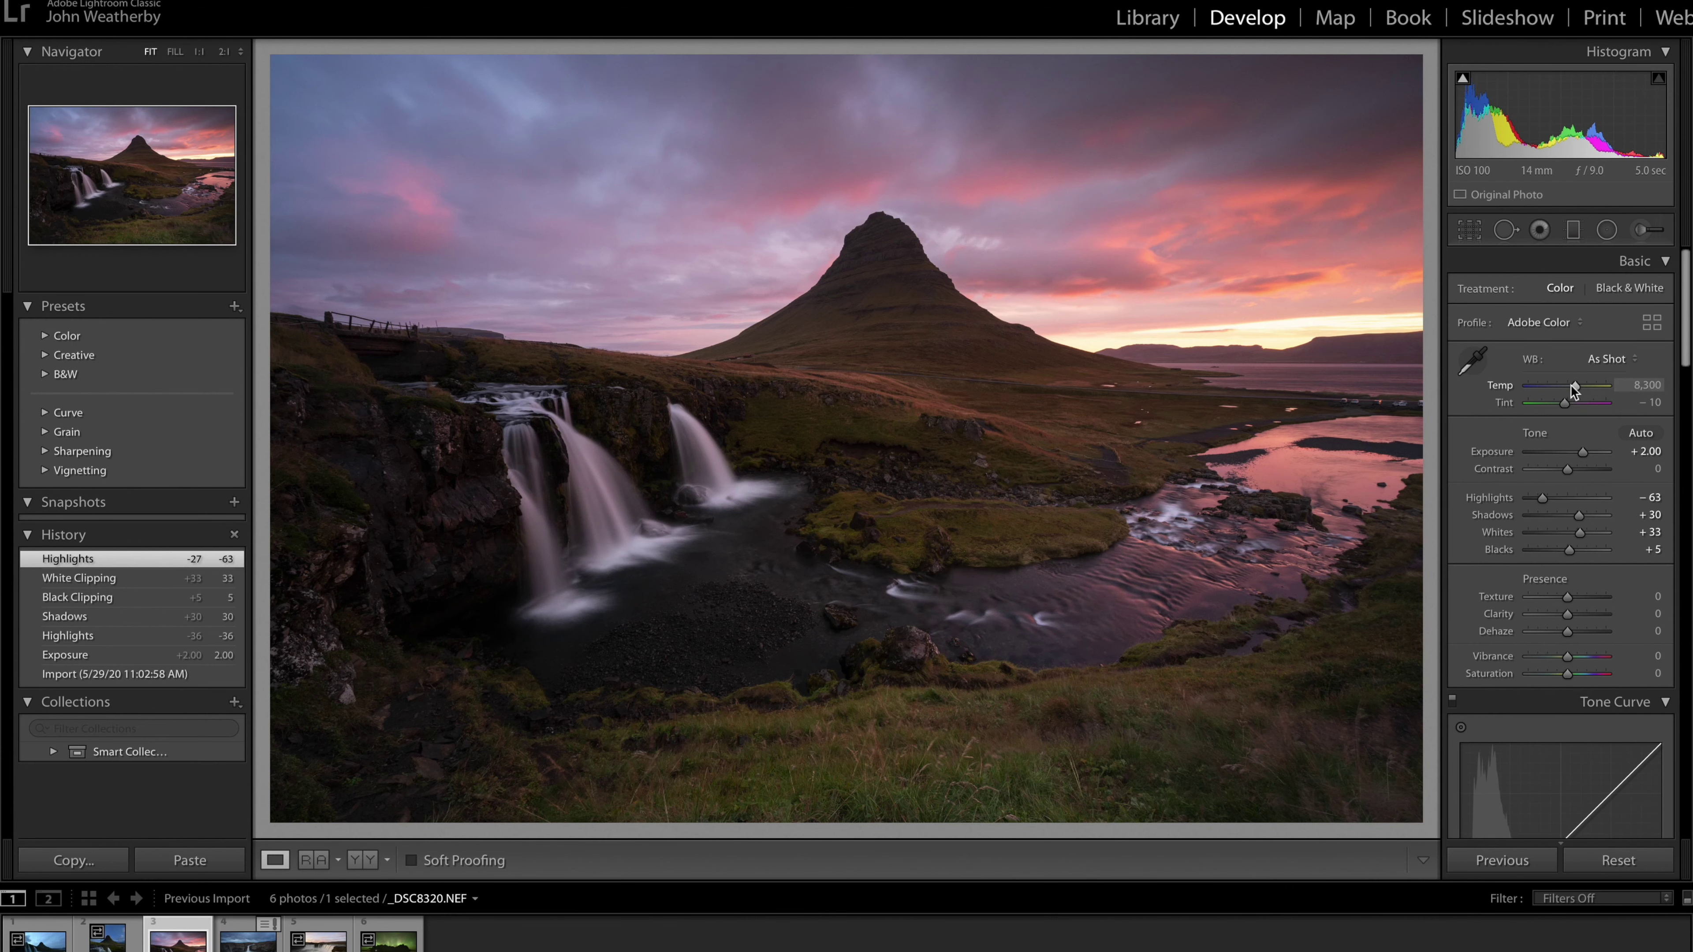
Warm the sunset photo's temperature slightly; on the aurora, try a sky white-balance pick, then undo it.
{"action": "left_click_drag", "start_coordinate": [1572, 385], "coordinate": [1568, 402]}
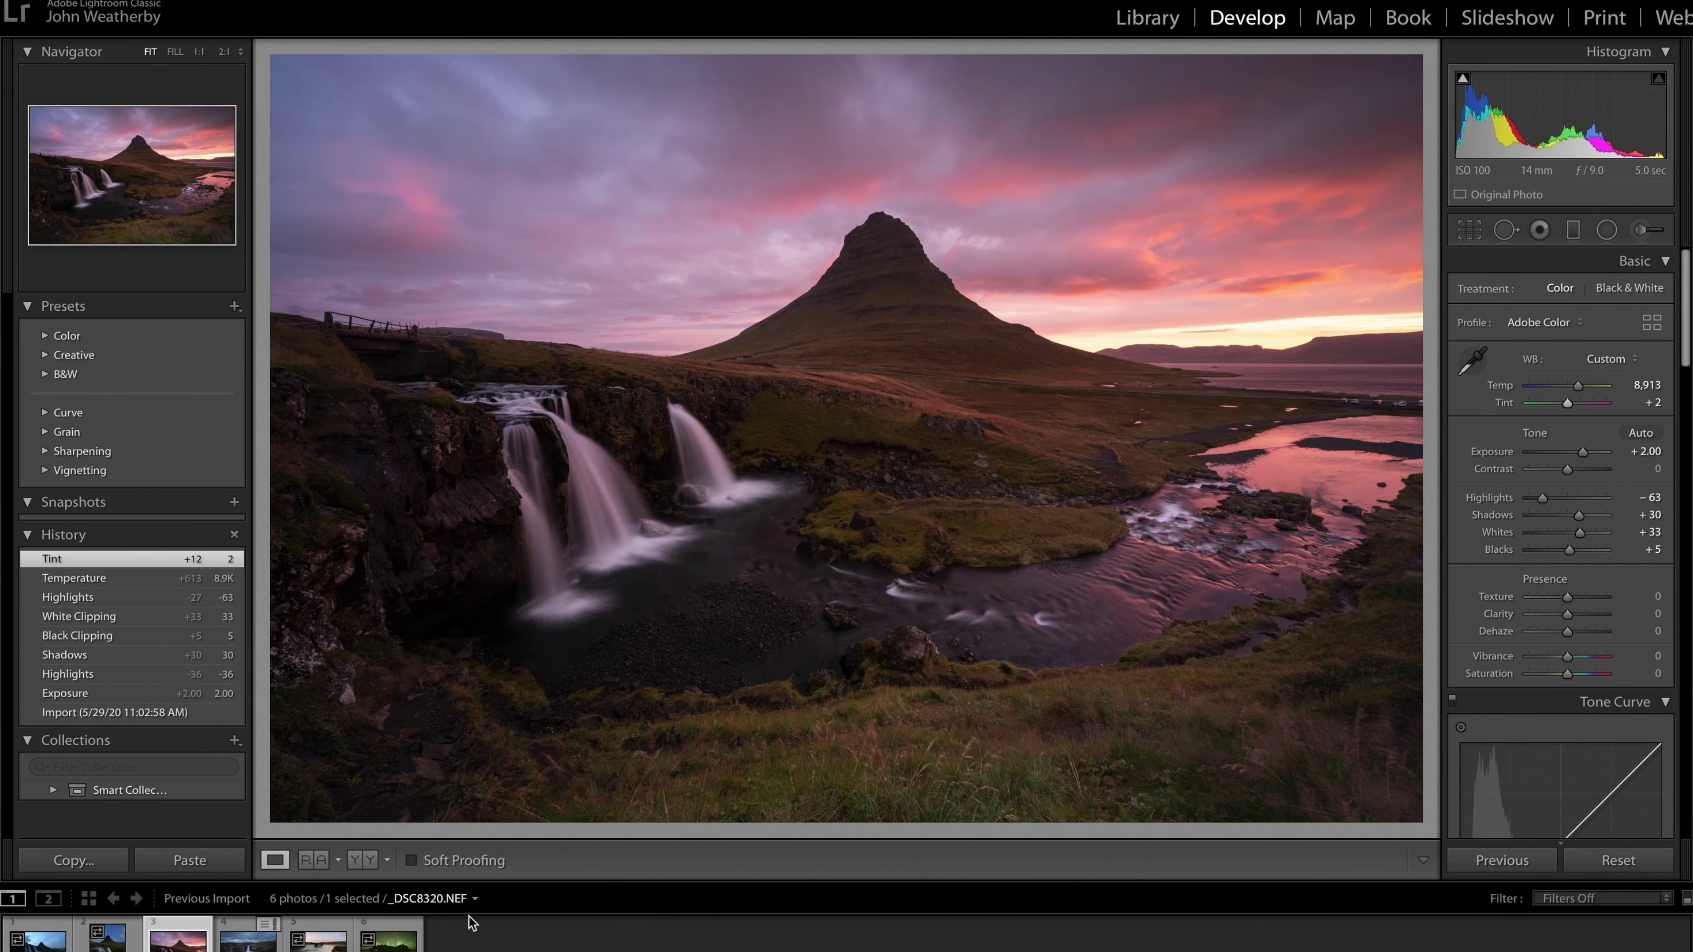
{"action": "key", "text": "Right"}
{"action": "key", "text": "Right"}
{"action": "key", "text": "Right"}
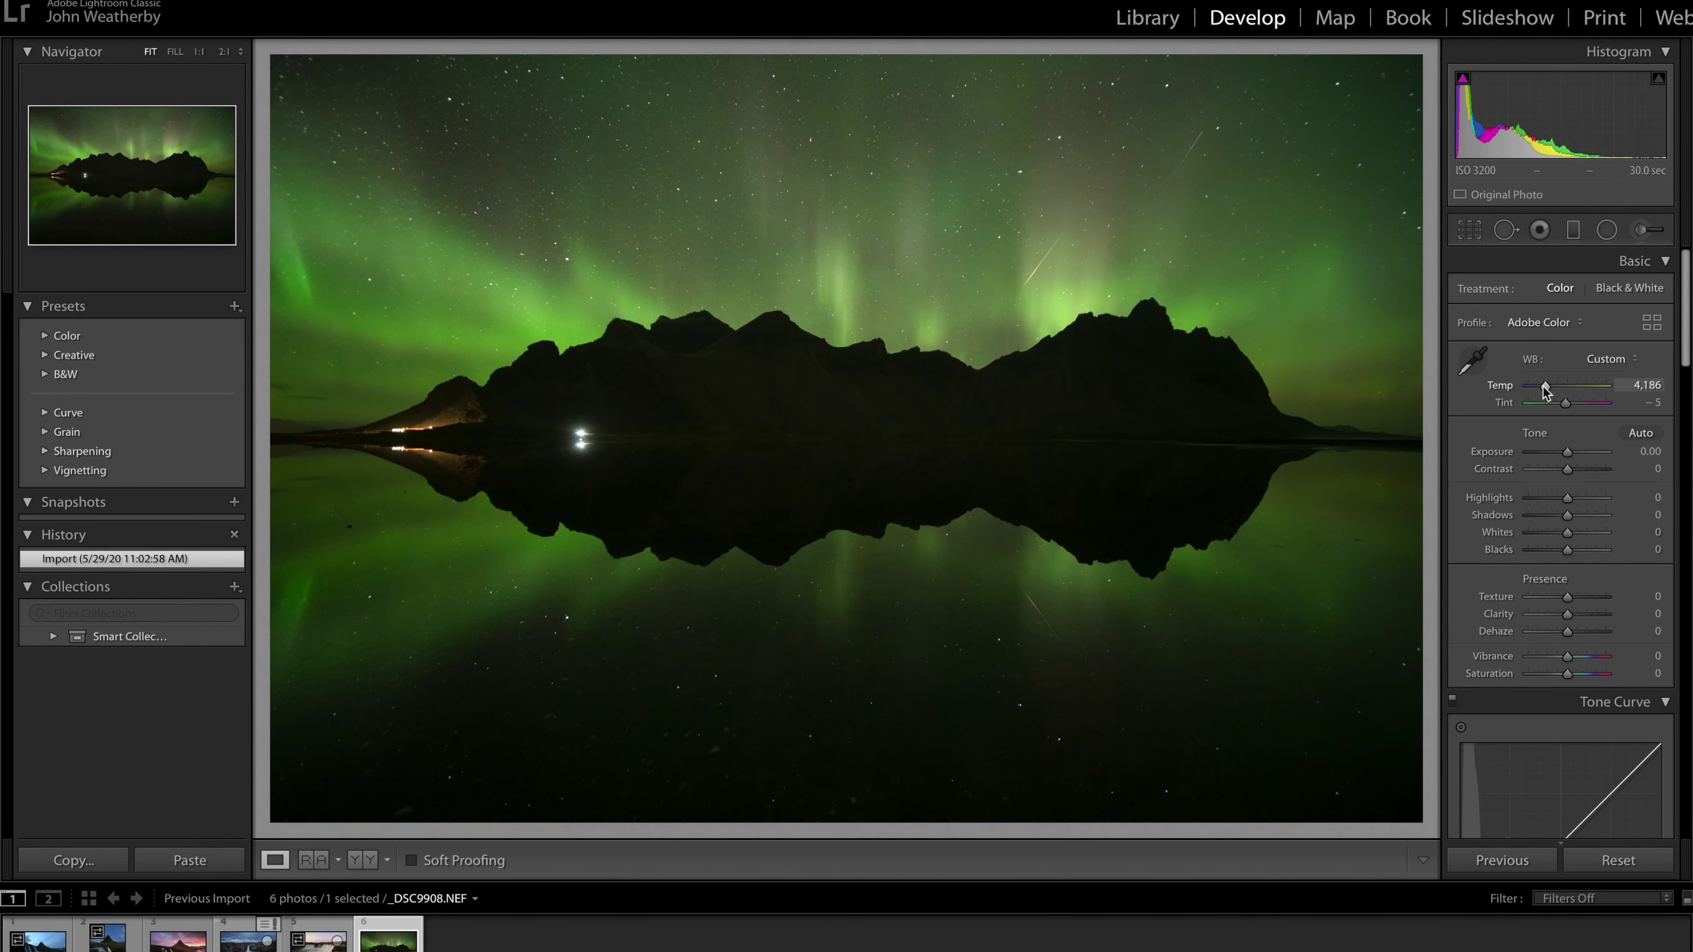
{"action": "left_click_drag", "start_coordinate": [1541, 390], "coordinate": [1558, 402]}
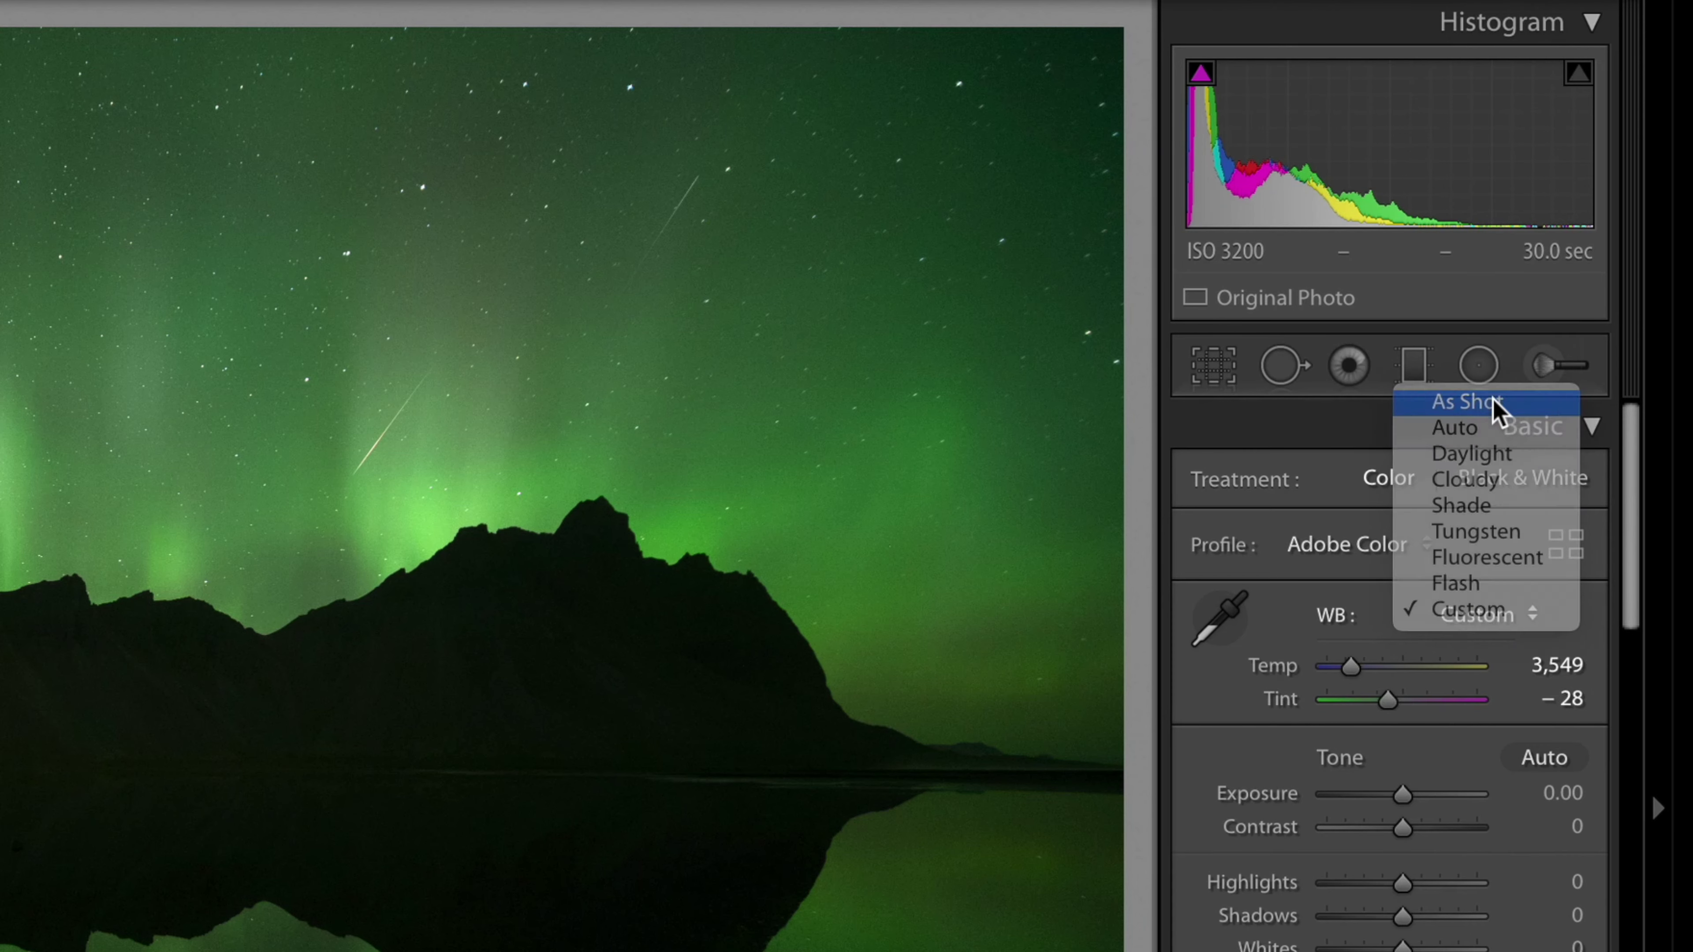
{"action": "left_click", "coordinate": [1220, 616]}
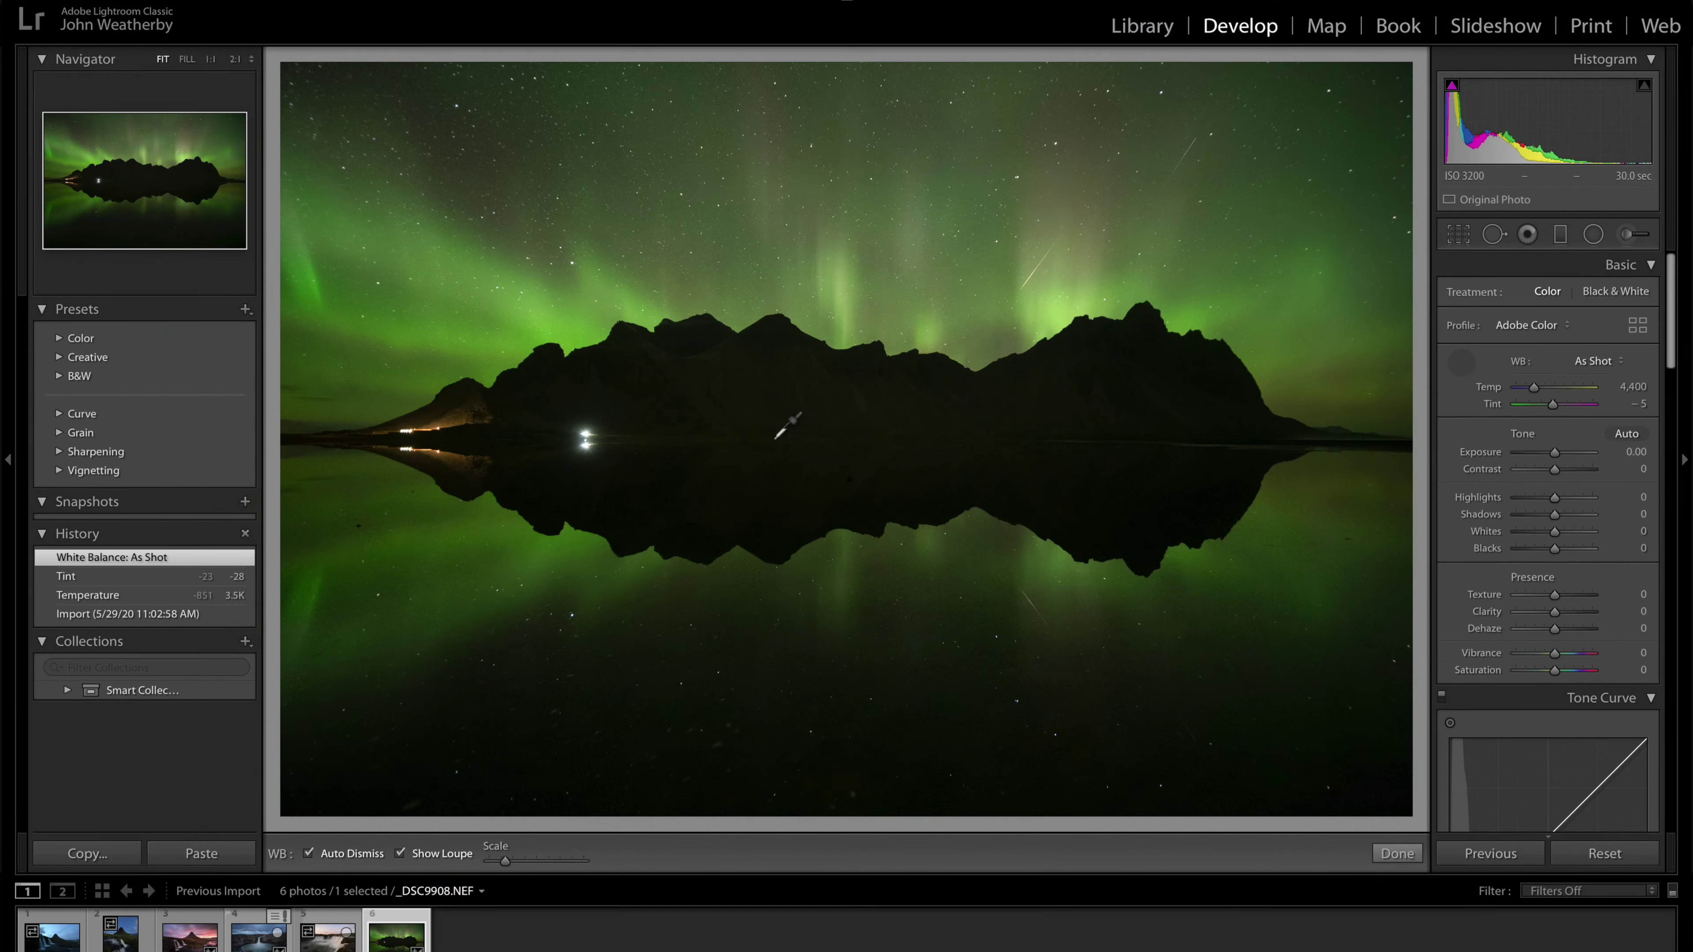
{"action": "left_click", "coordinate": [573, 260]}
{"action": "key", "text": "super+z"}
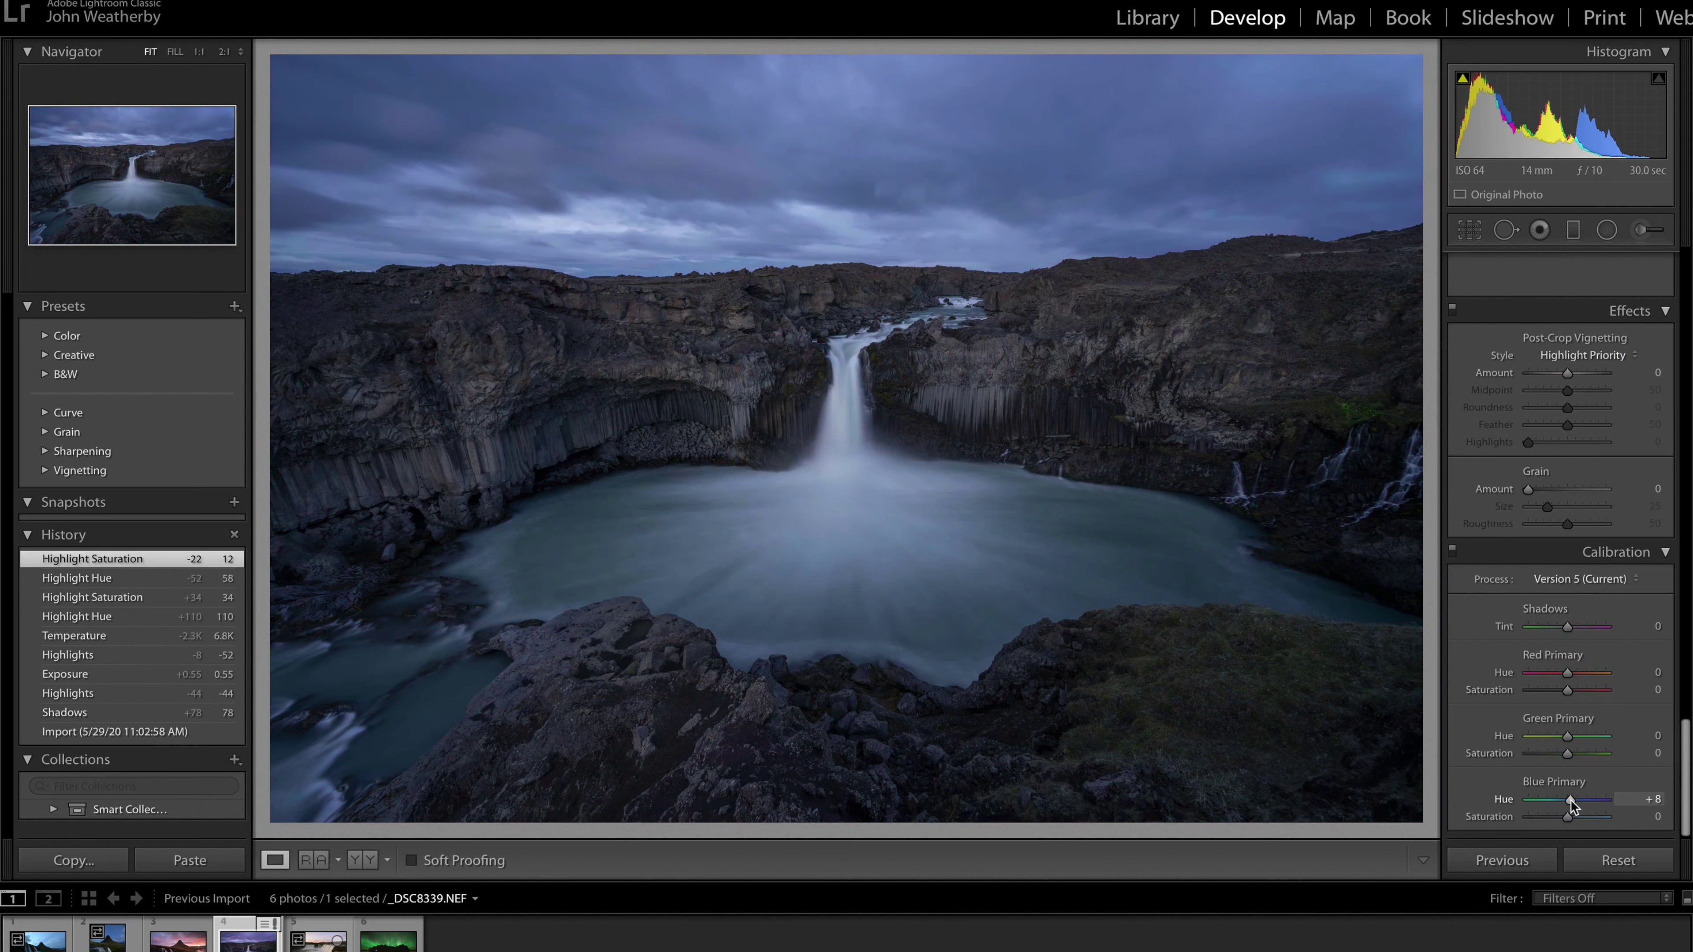
Drag Calibration Blue Primary Hue to +8 and Red Primary Hue to +21.
{"action": "mouse_move", "coordinate": [1567, 736]}
{"action": "left_mouse_down"}
{"action": "mouse_move", "coordinate": [1547, 740]}
{"action": "mouse_move", "coordinate": [1582, 744]}
{"action": "left_mouse_up"}
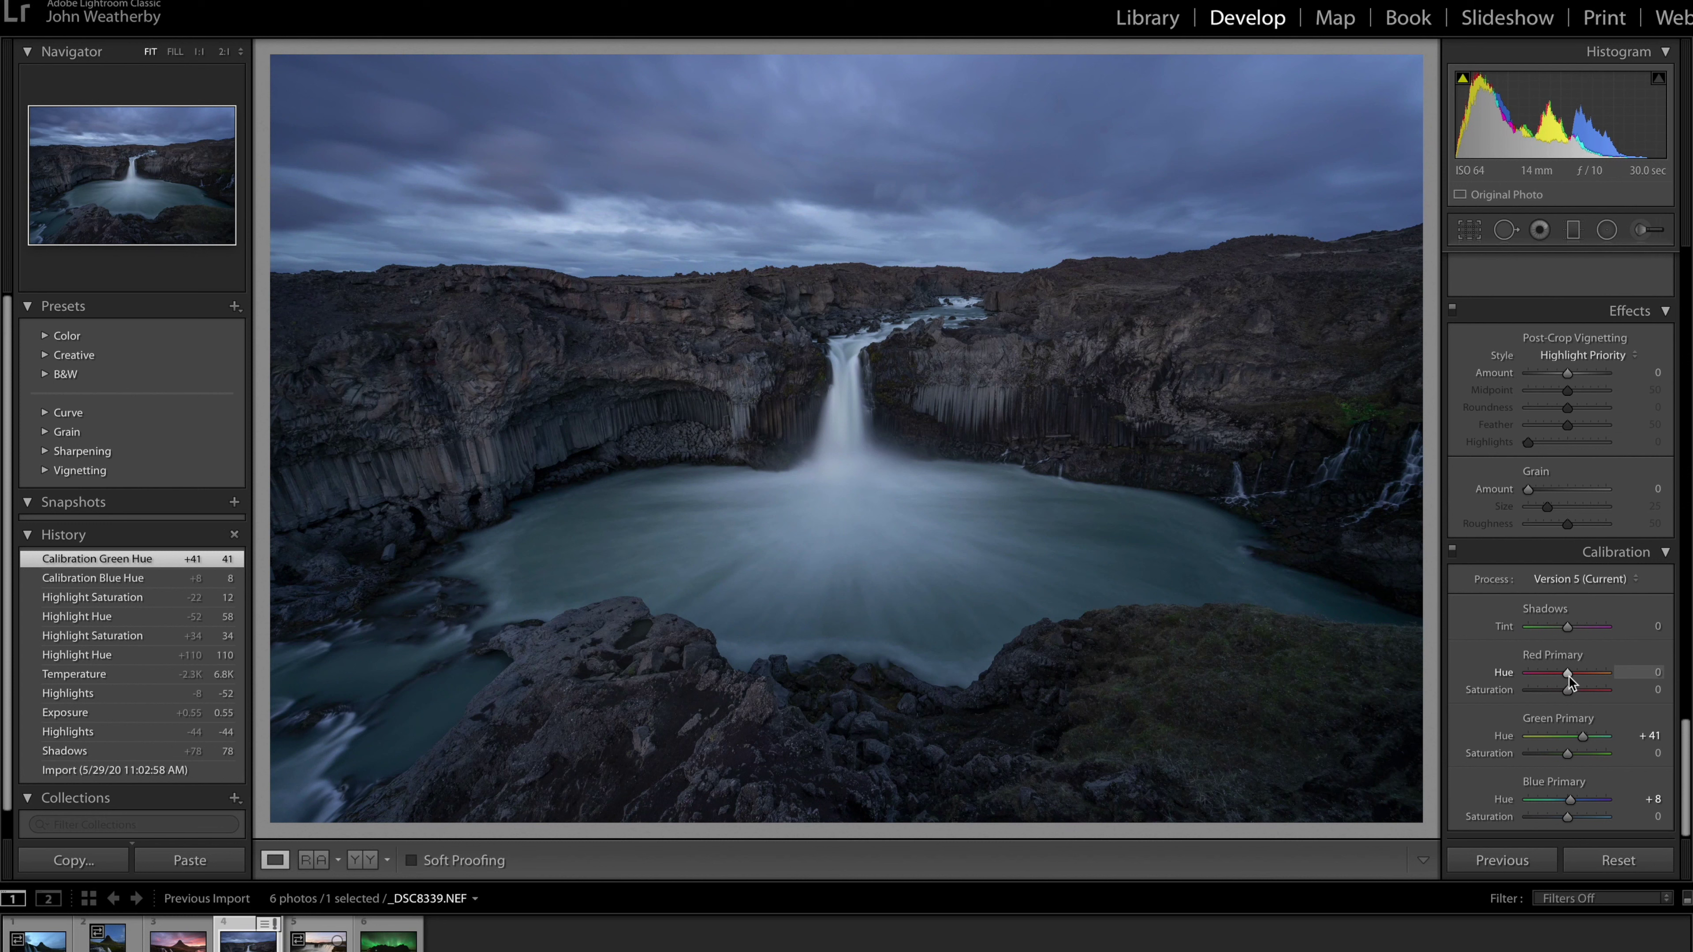
{"action": "left_click_drag", "start_coordinate": [1568, 669], "coordinate": [1576, 673]}
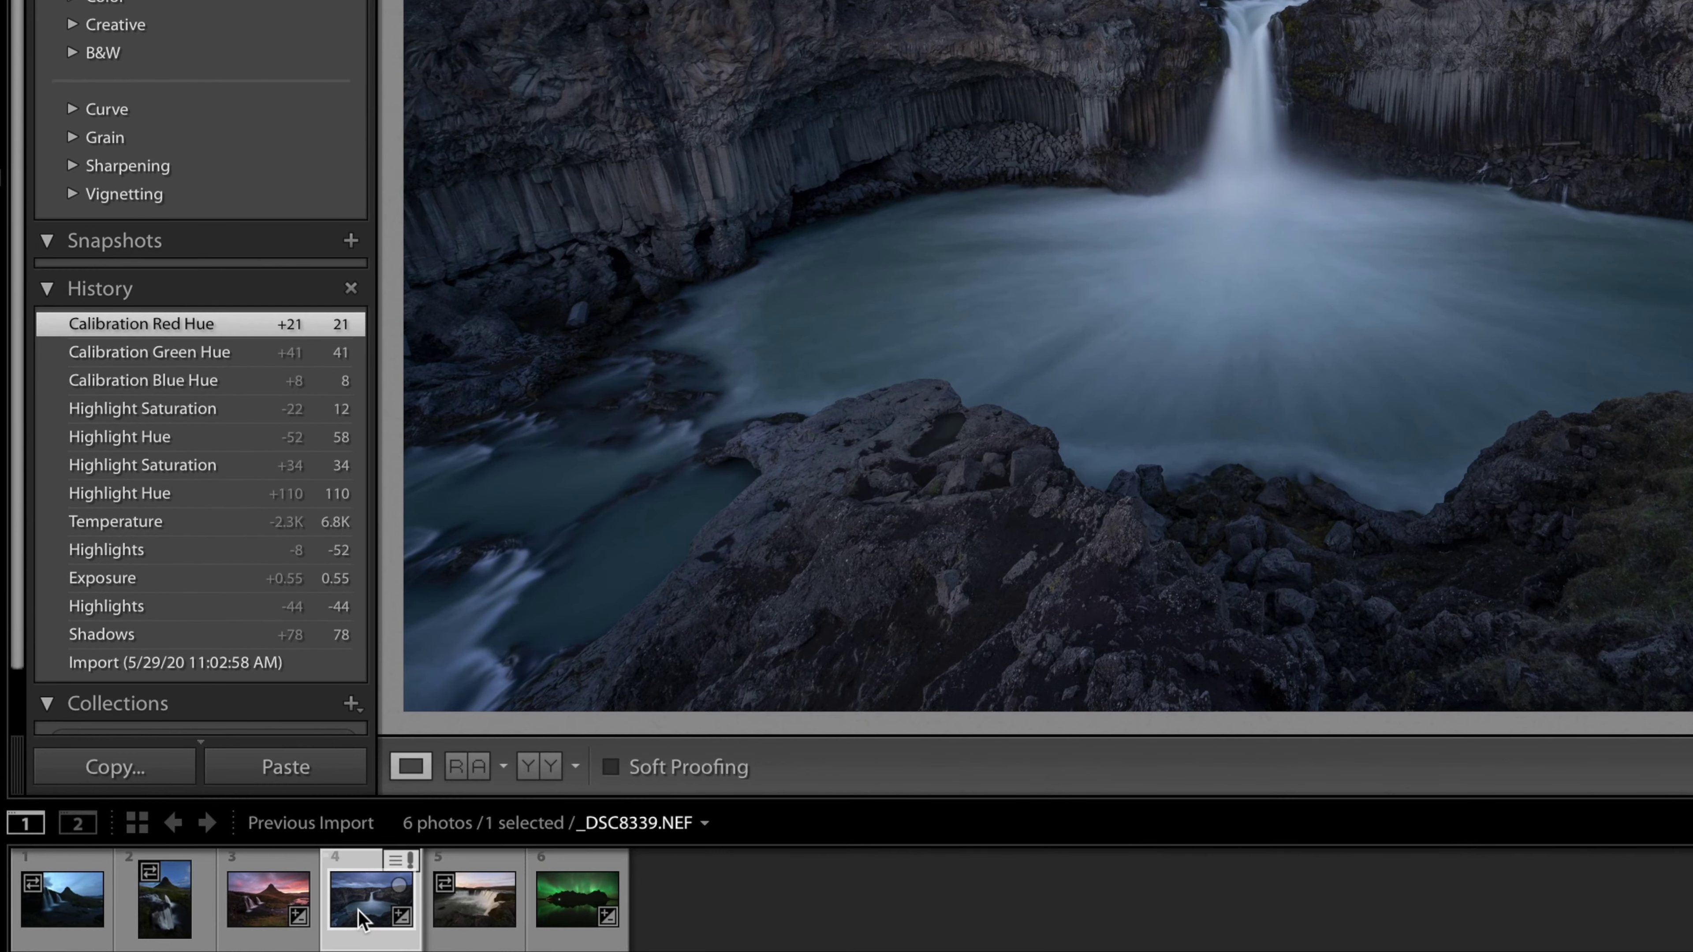
Open the waterfall thumbnail in Adobe Photoshop 2020 from its Edit In context menu.
{"action": "right_click", "coordinate": [240, 943]}
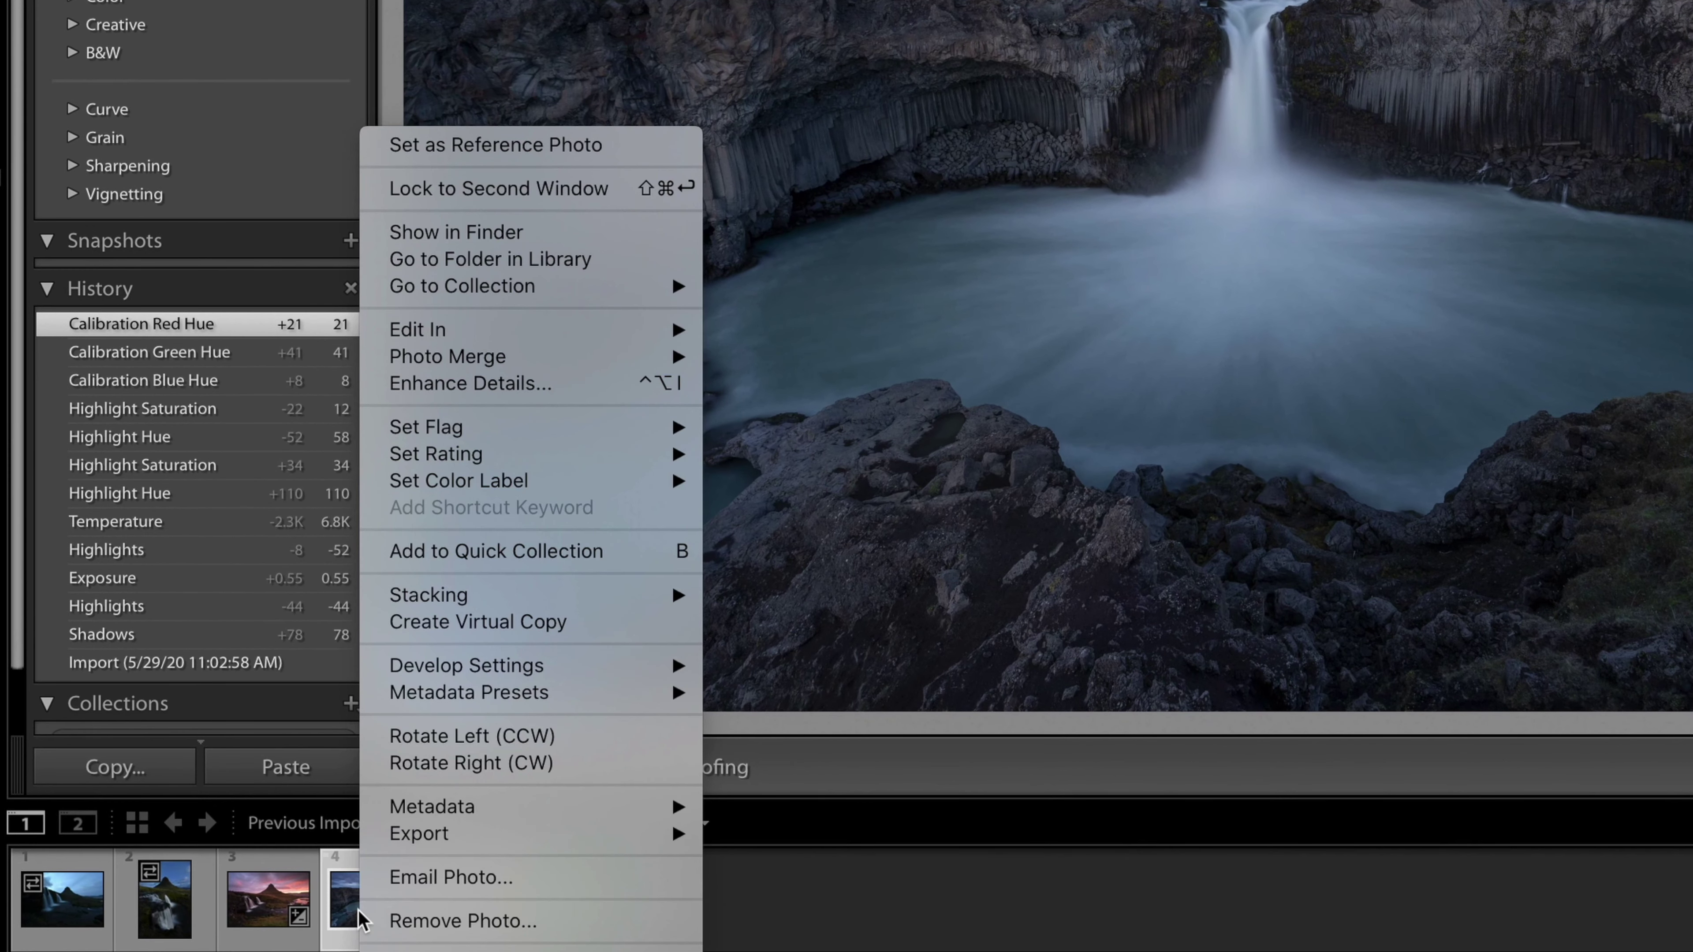
{"action": "mouse_move", "coordinate": [518, 326]}
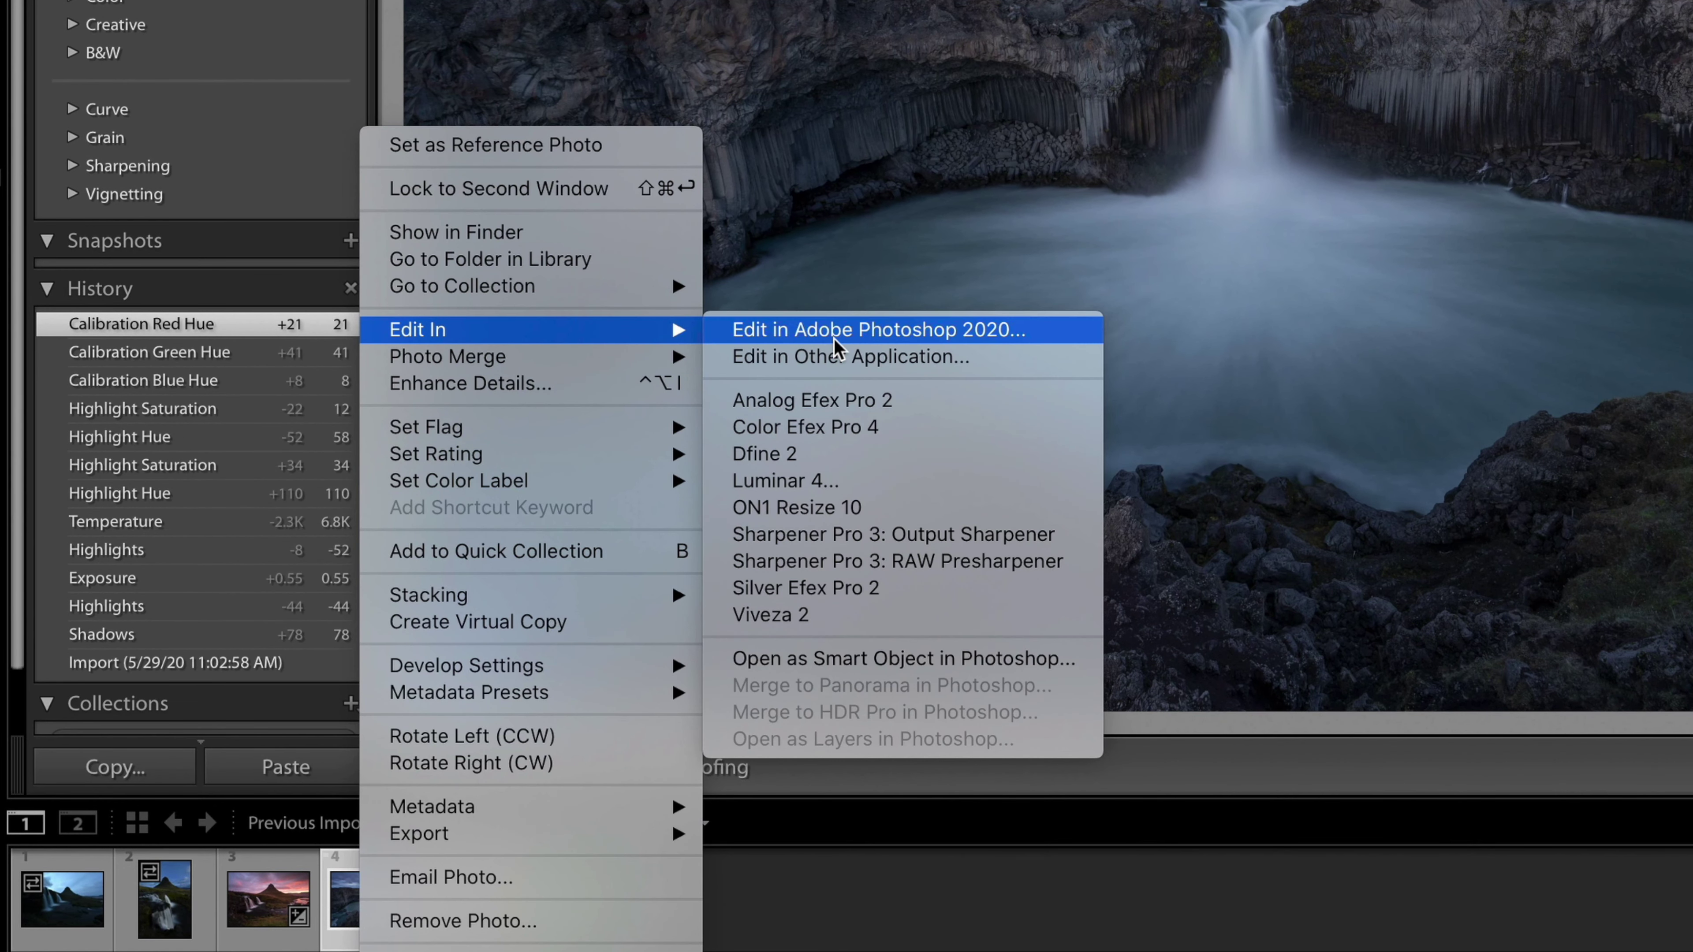
{"action": "left_click", "coordinate": [880, 338]}
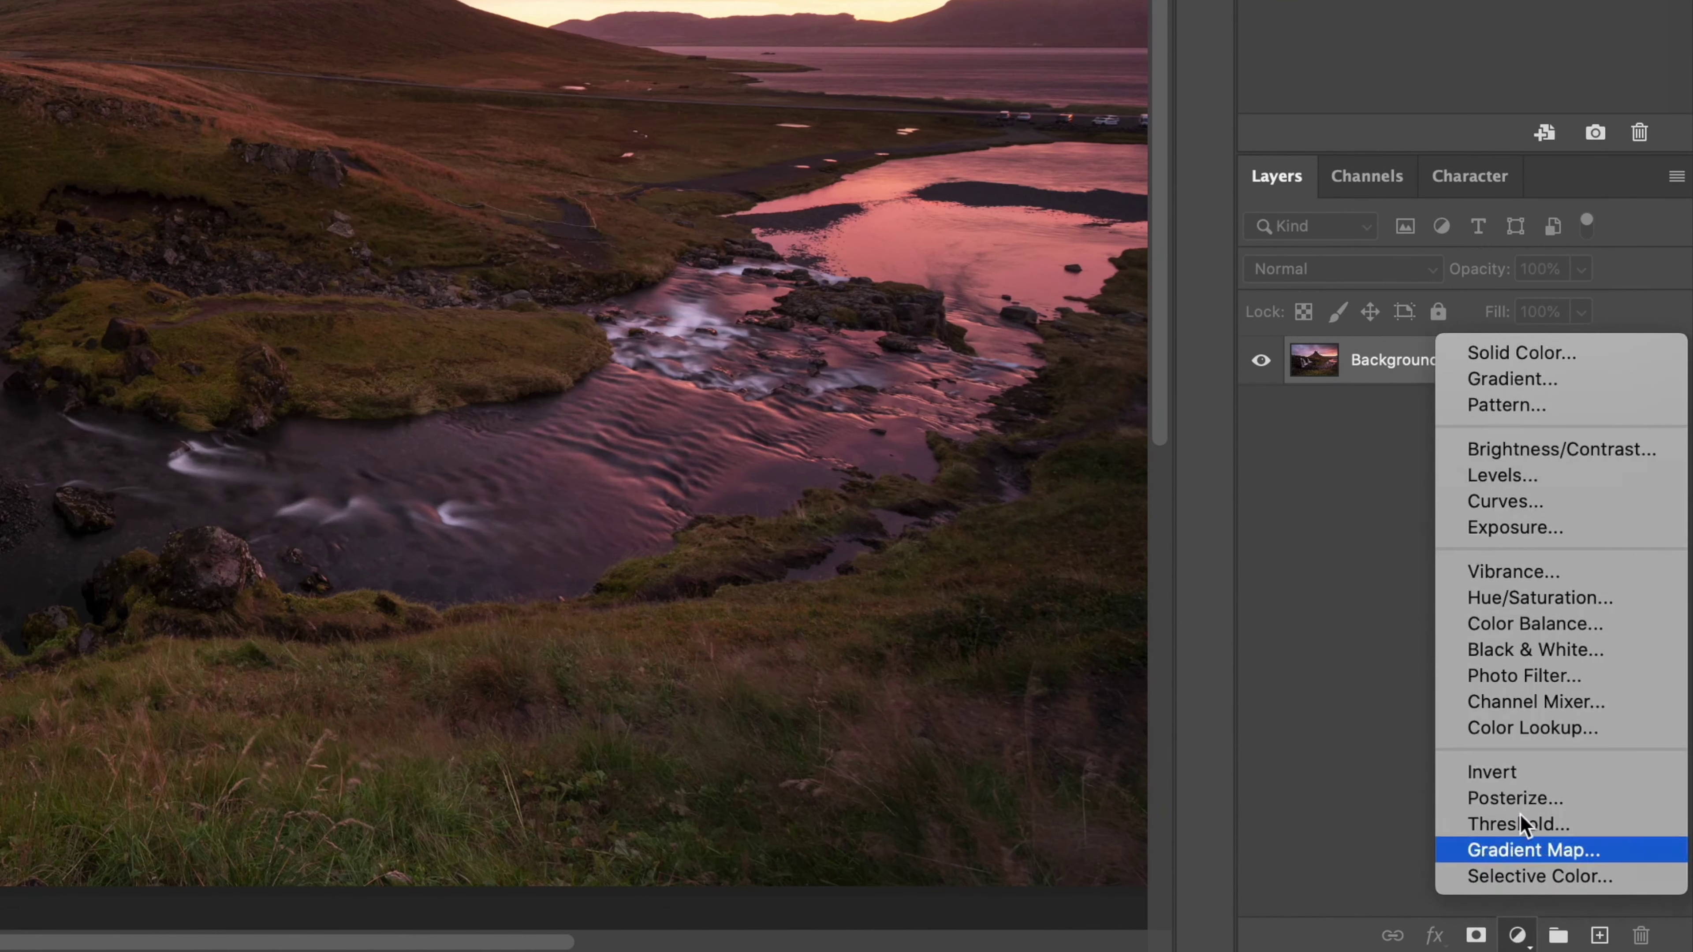
Add a warming Photo Filter layer to the sunset photo and toggle it to compare.
{"action": "left_click", "coordinate": [1524, 676]}
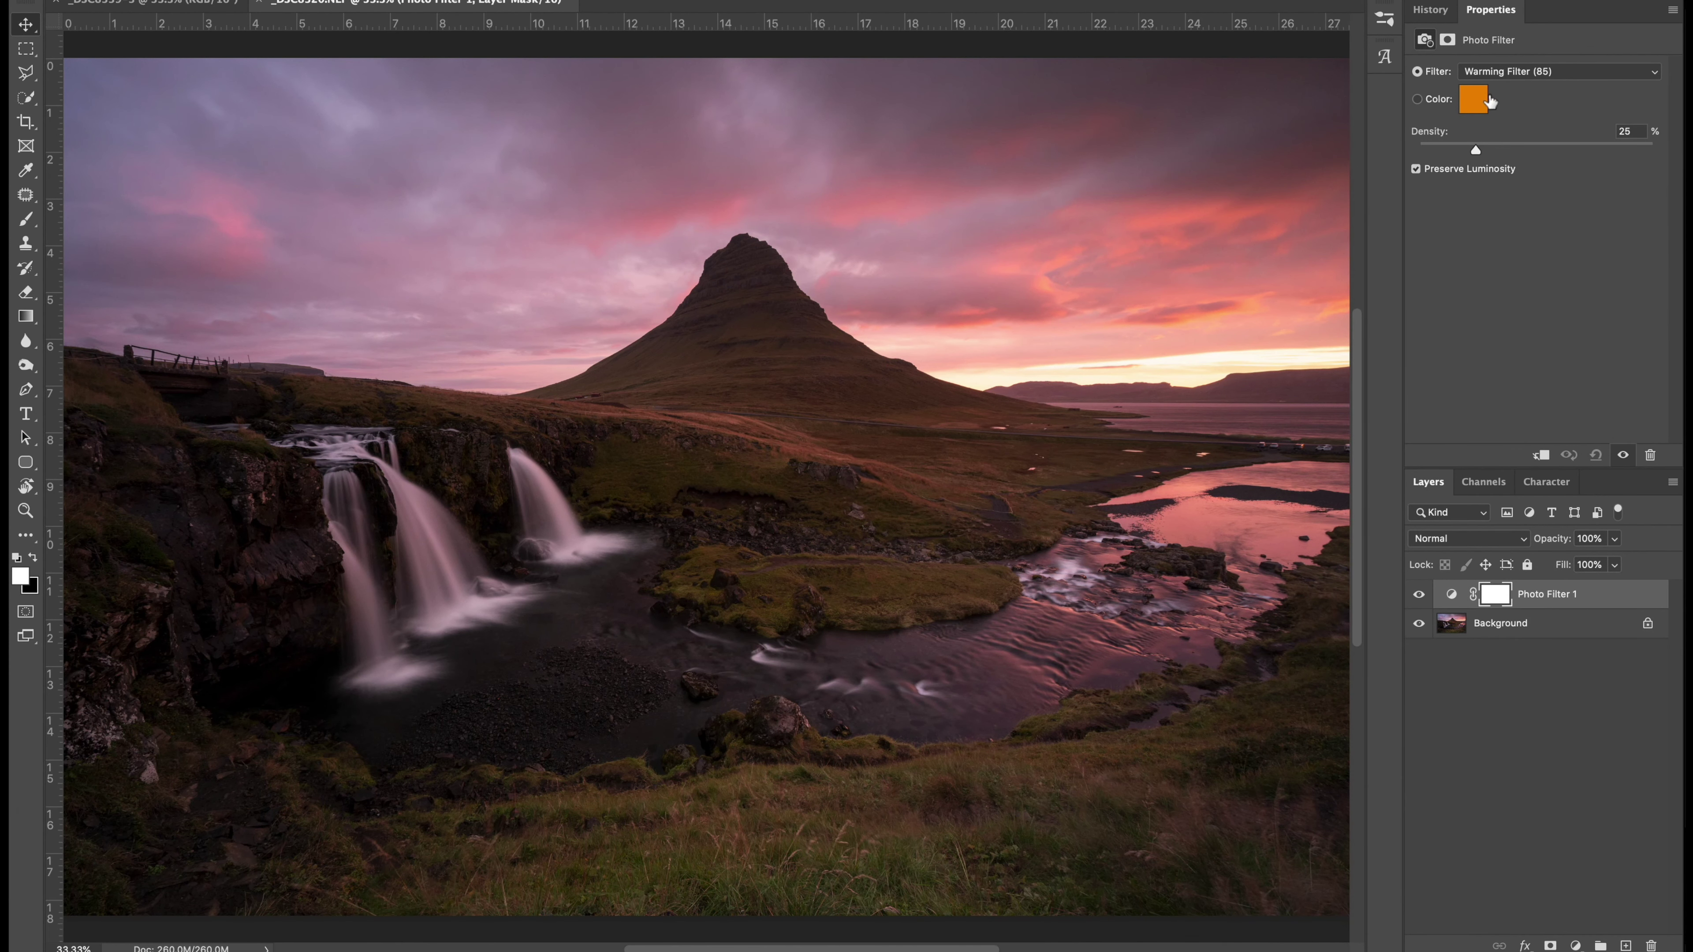
{"action": "left_click", "coordinate": [1418, 593]}
{"action": "left_click", "coordinate": [1418, 593]}
{"action": "left_click", "coordinate": [1418, 593]}
{"action": "left_click", "coordinate": [1418, 593]}
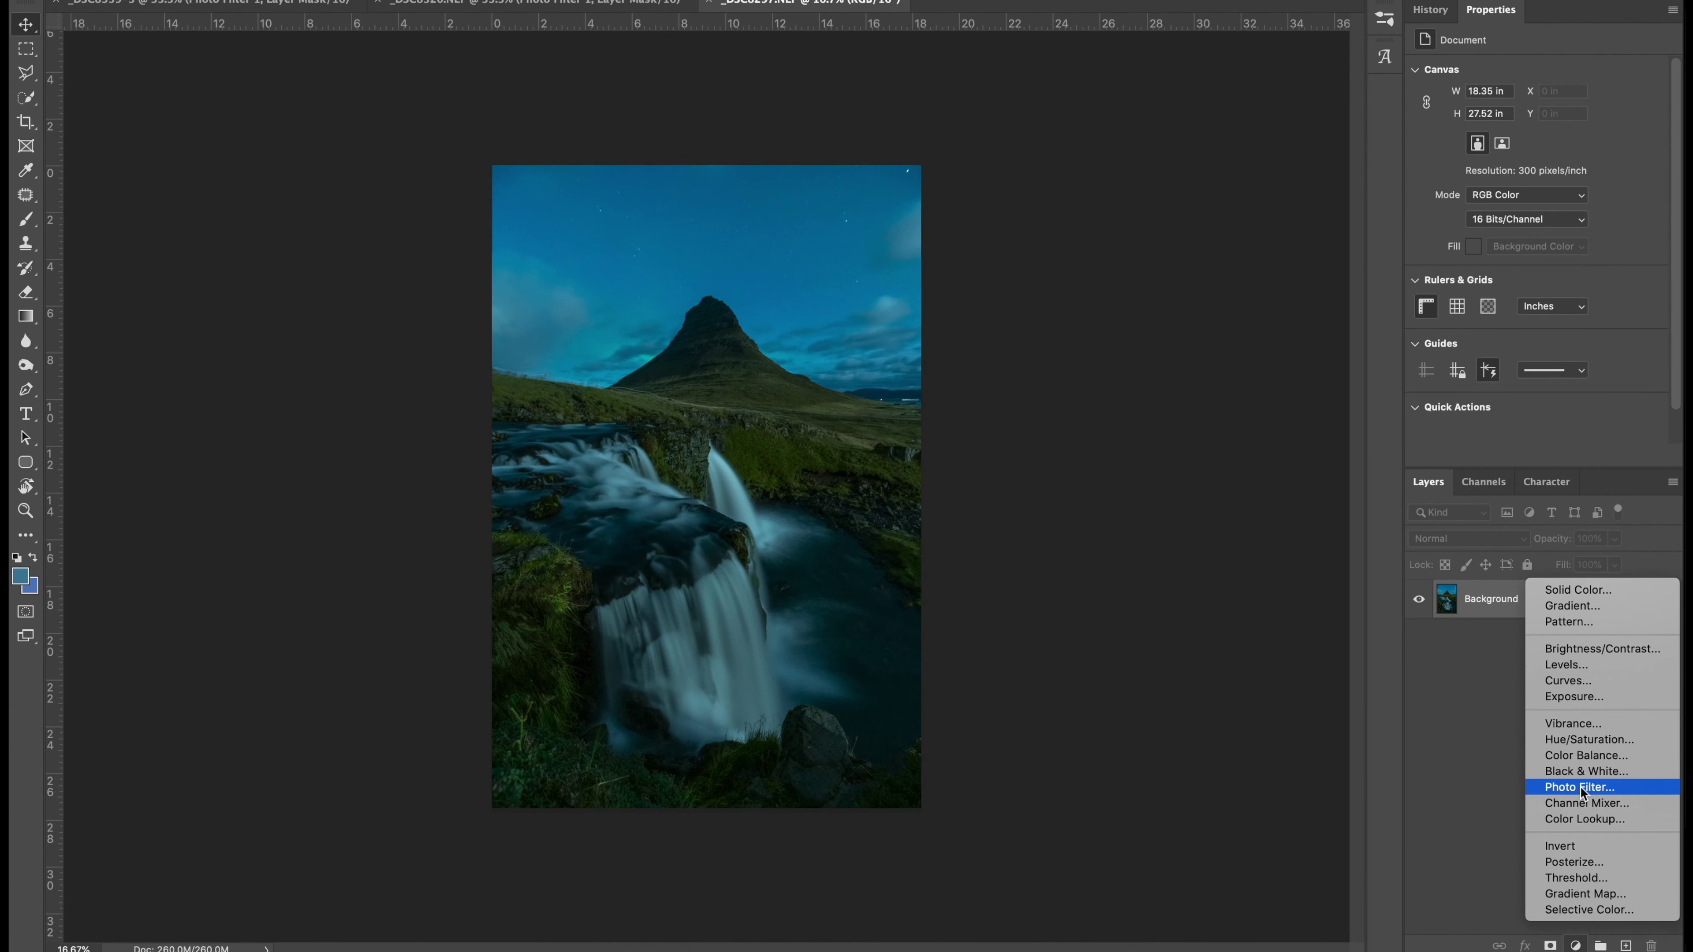
Add a Green Photo Filter to the night mountain shot, compare it, and set filter opacity to 25%.
{"action": "left_click", "coordinate": [1580, 787]}
{"action": "left_click", "coordinate": [1493, 74]}
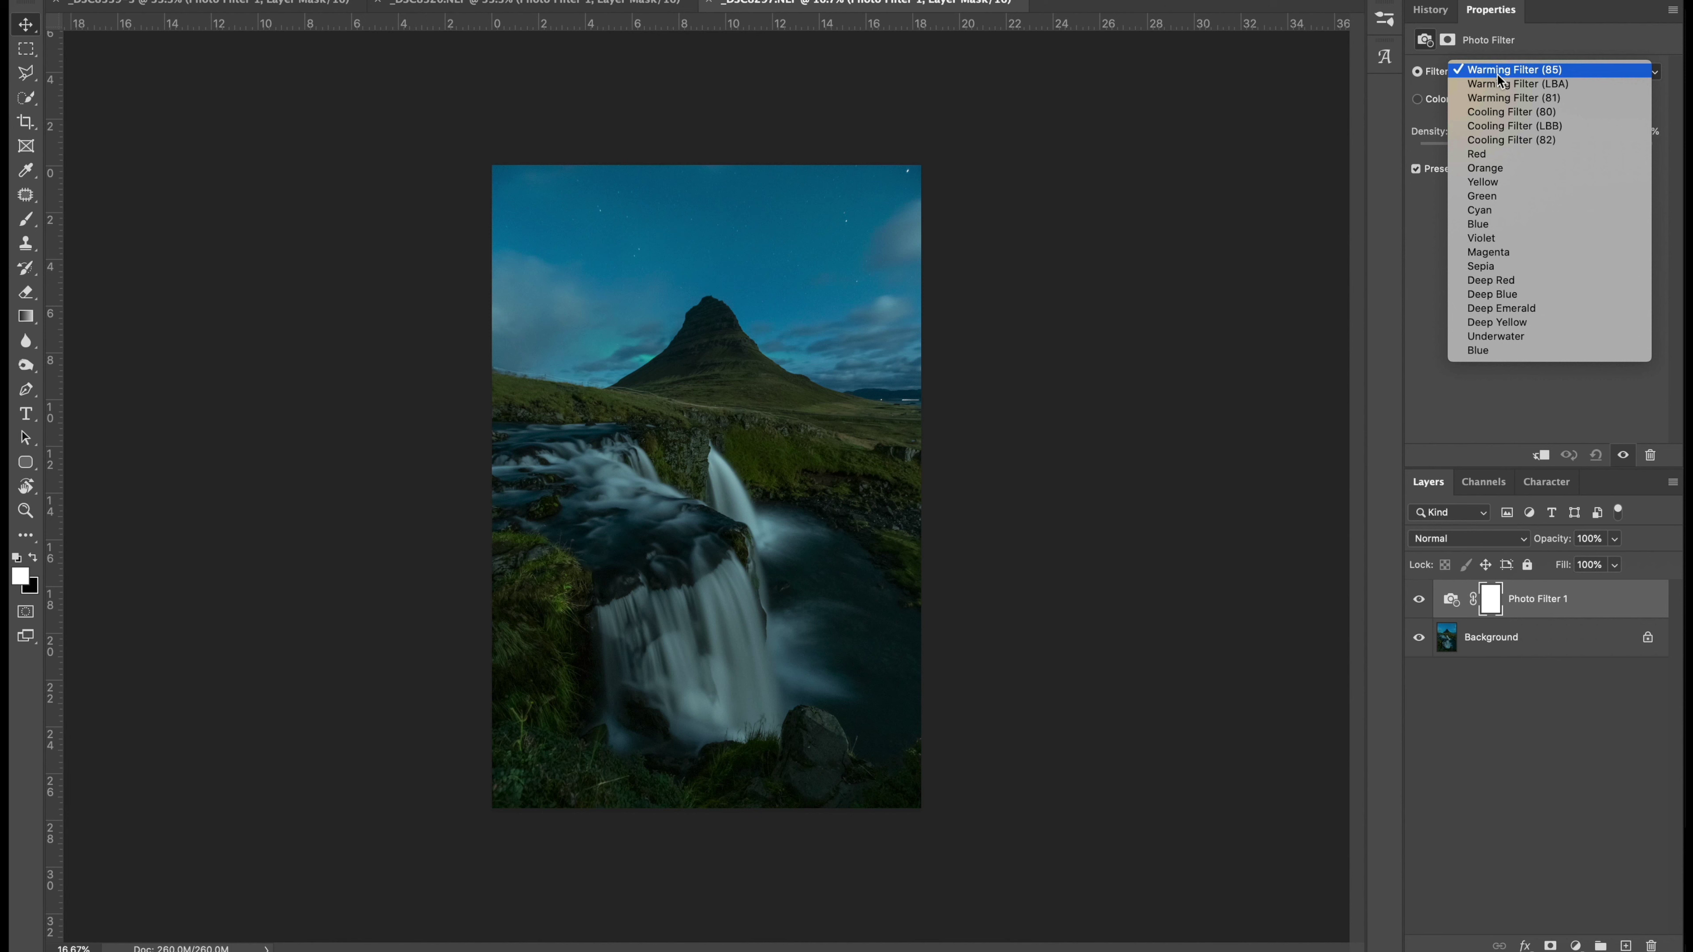
{"action": "left_click", "coordinate": [1477, 197]}
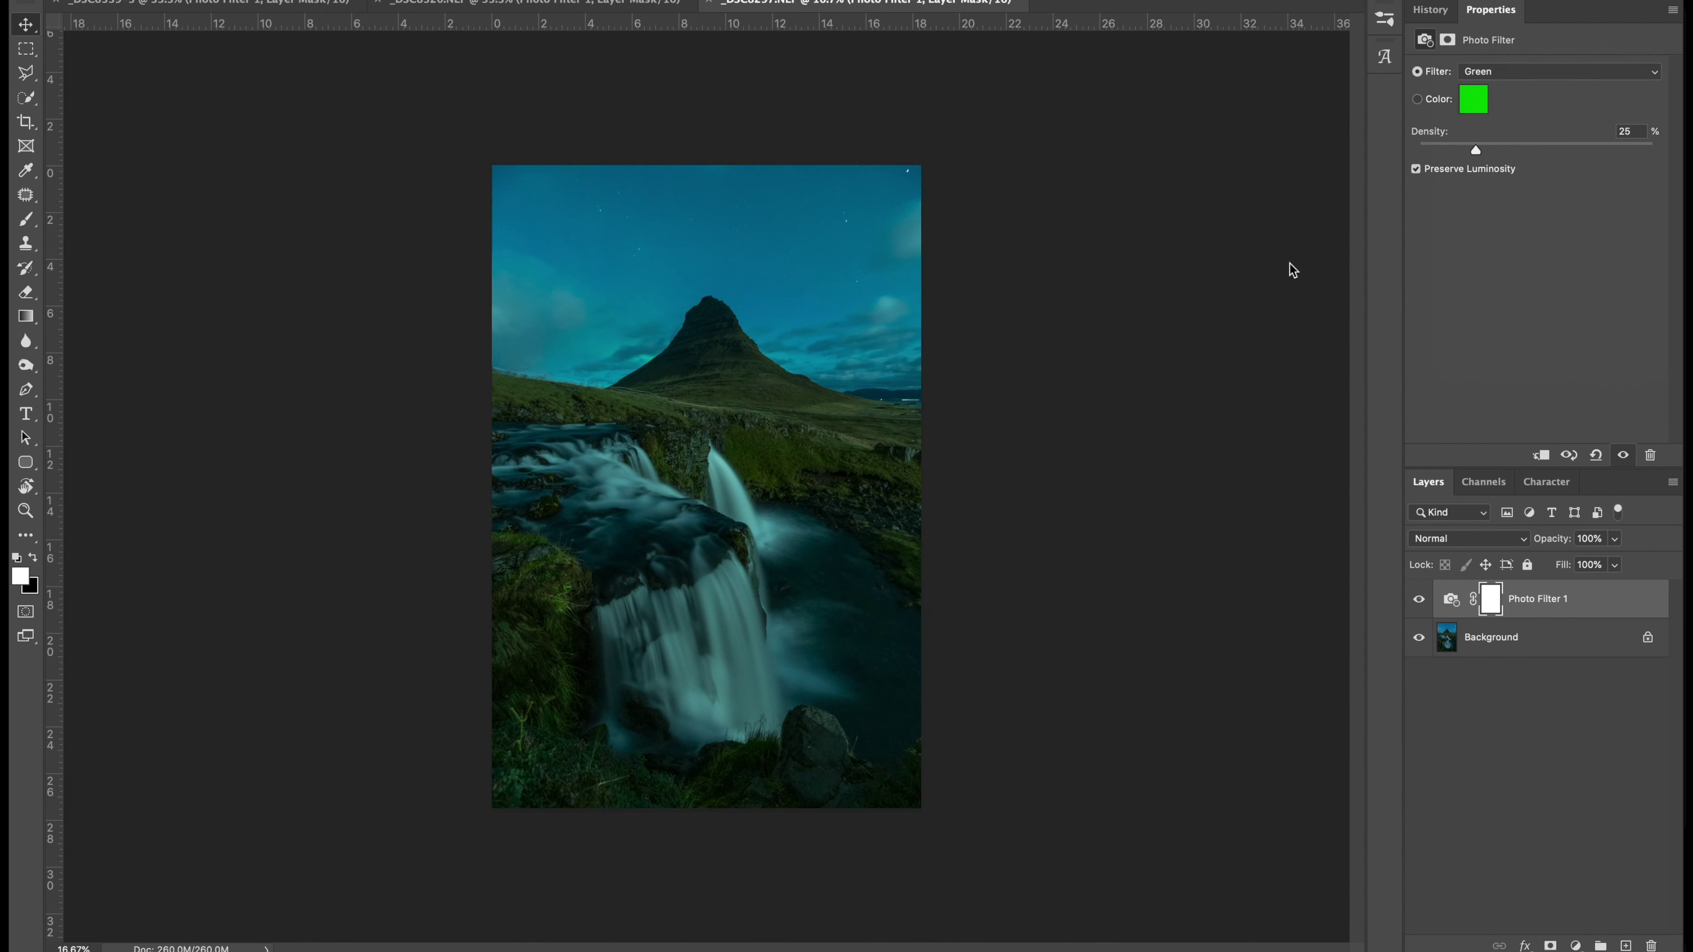
{"action": "scroll", "coordinate": [696, 627], "scroll_direction": "up", "scroll_amount": 2}
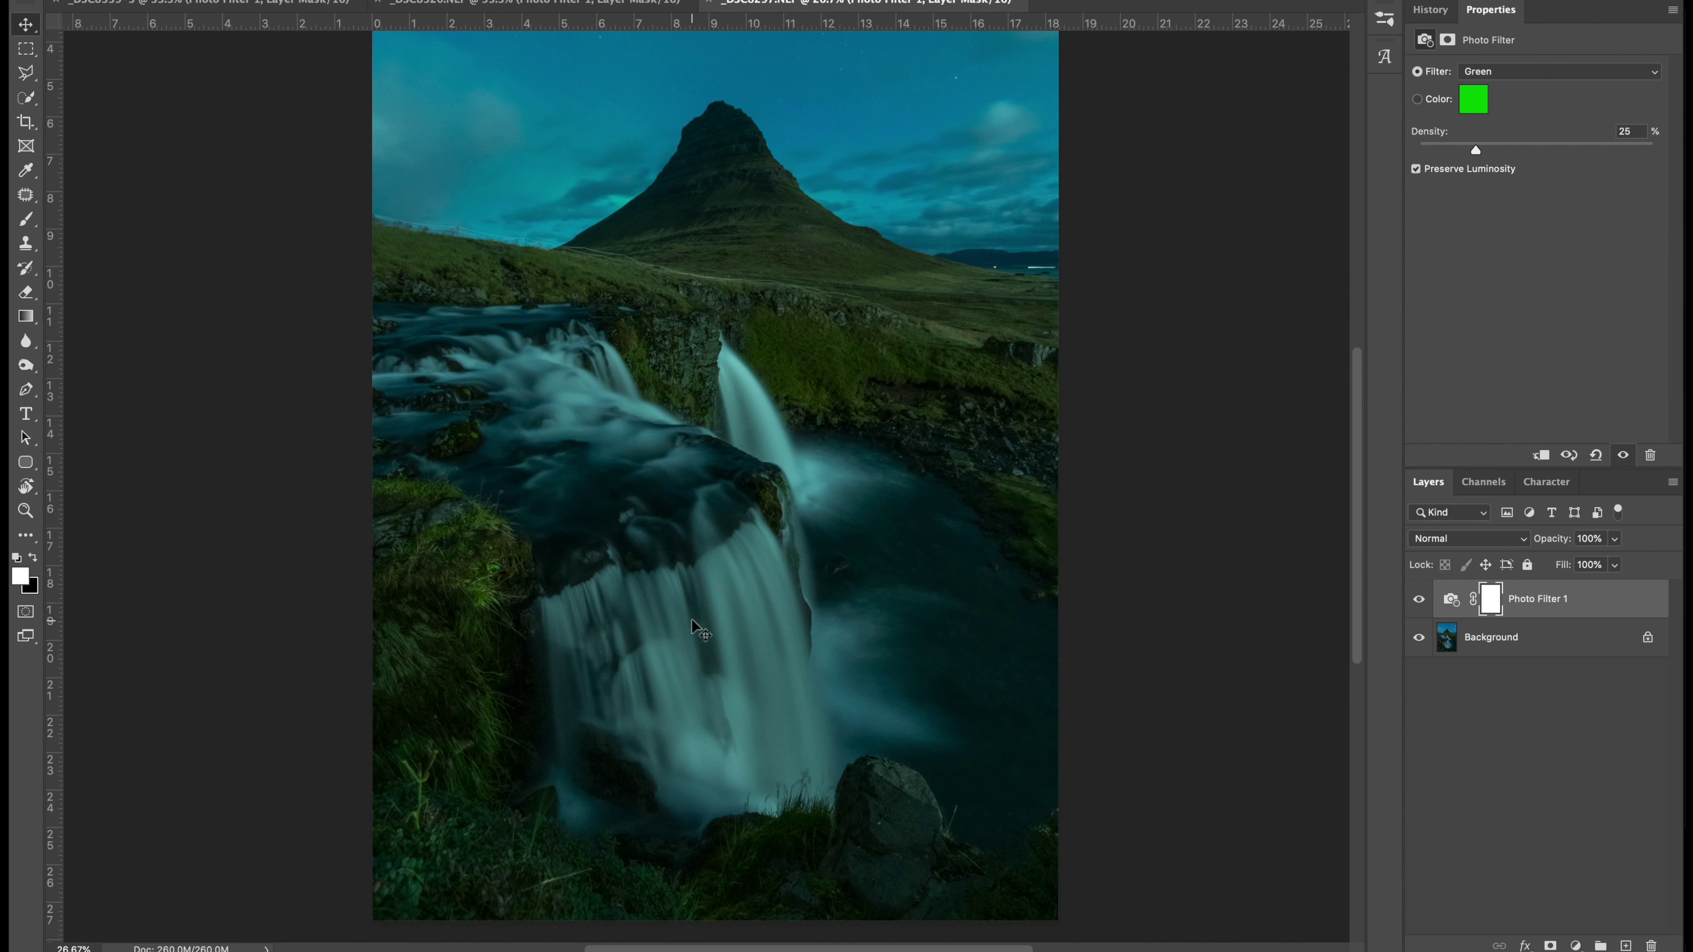
{"action": "left_click", "coordinate": [1419, 601]}
{"action": "left_click", "coordinate": [1419, 602]}
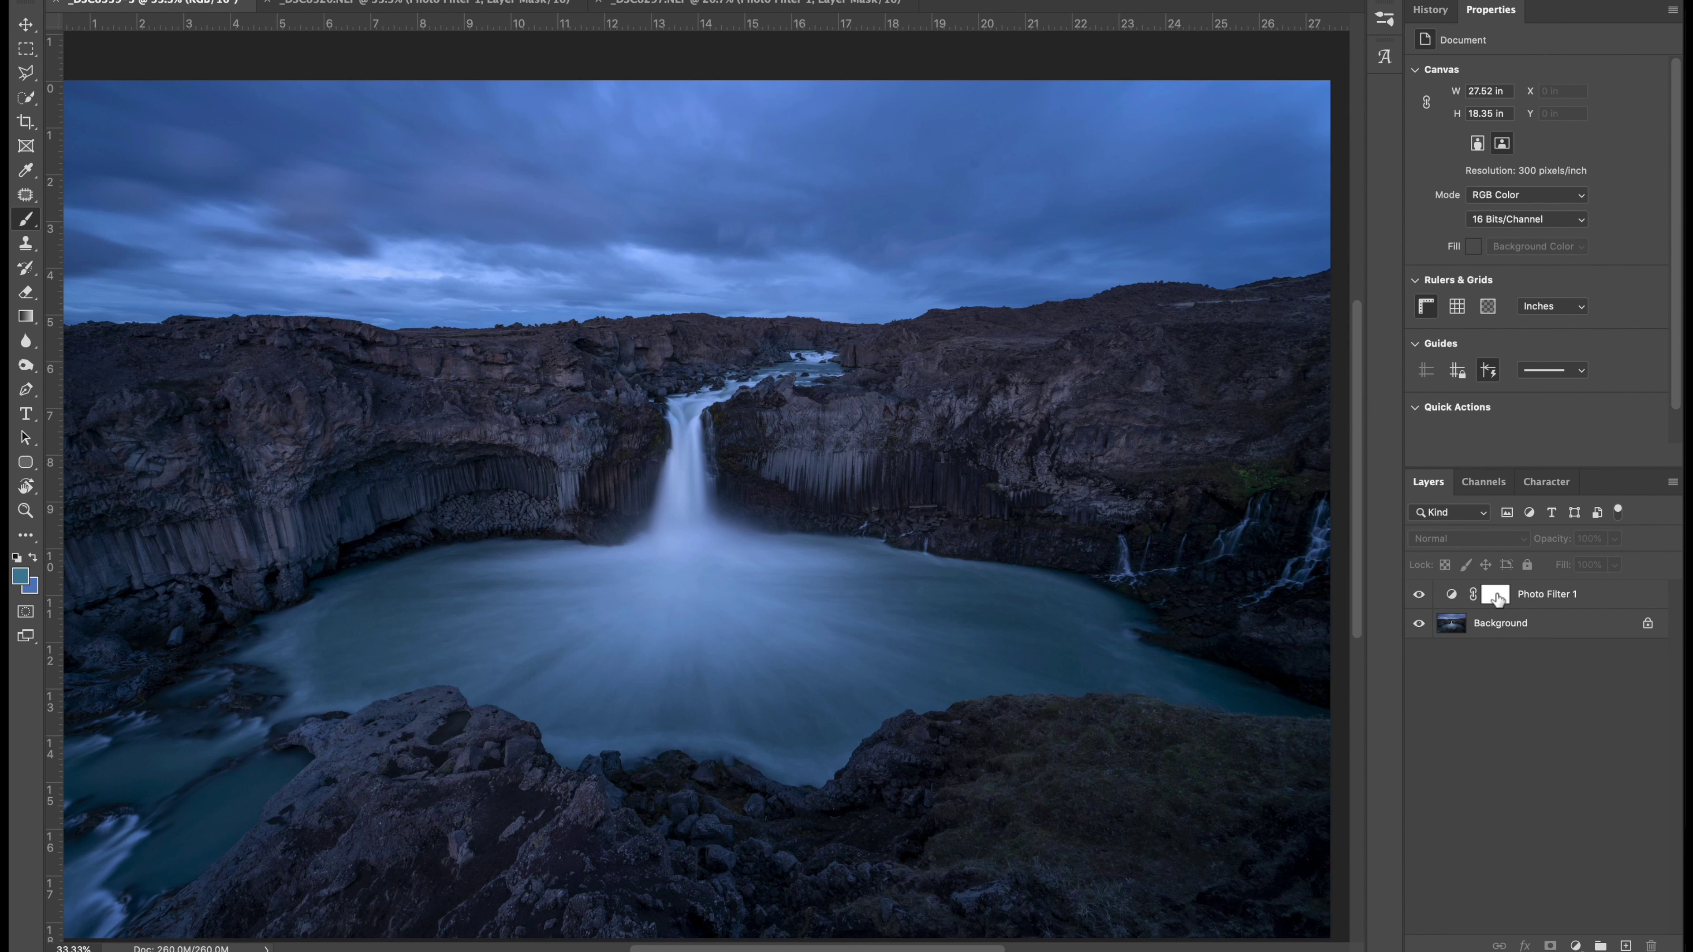
{"action": "left_click", "coordinate": [1495, 593]}
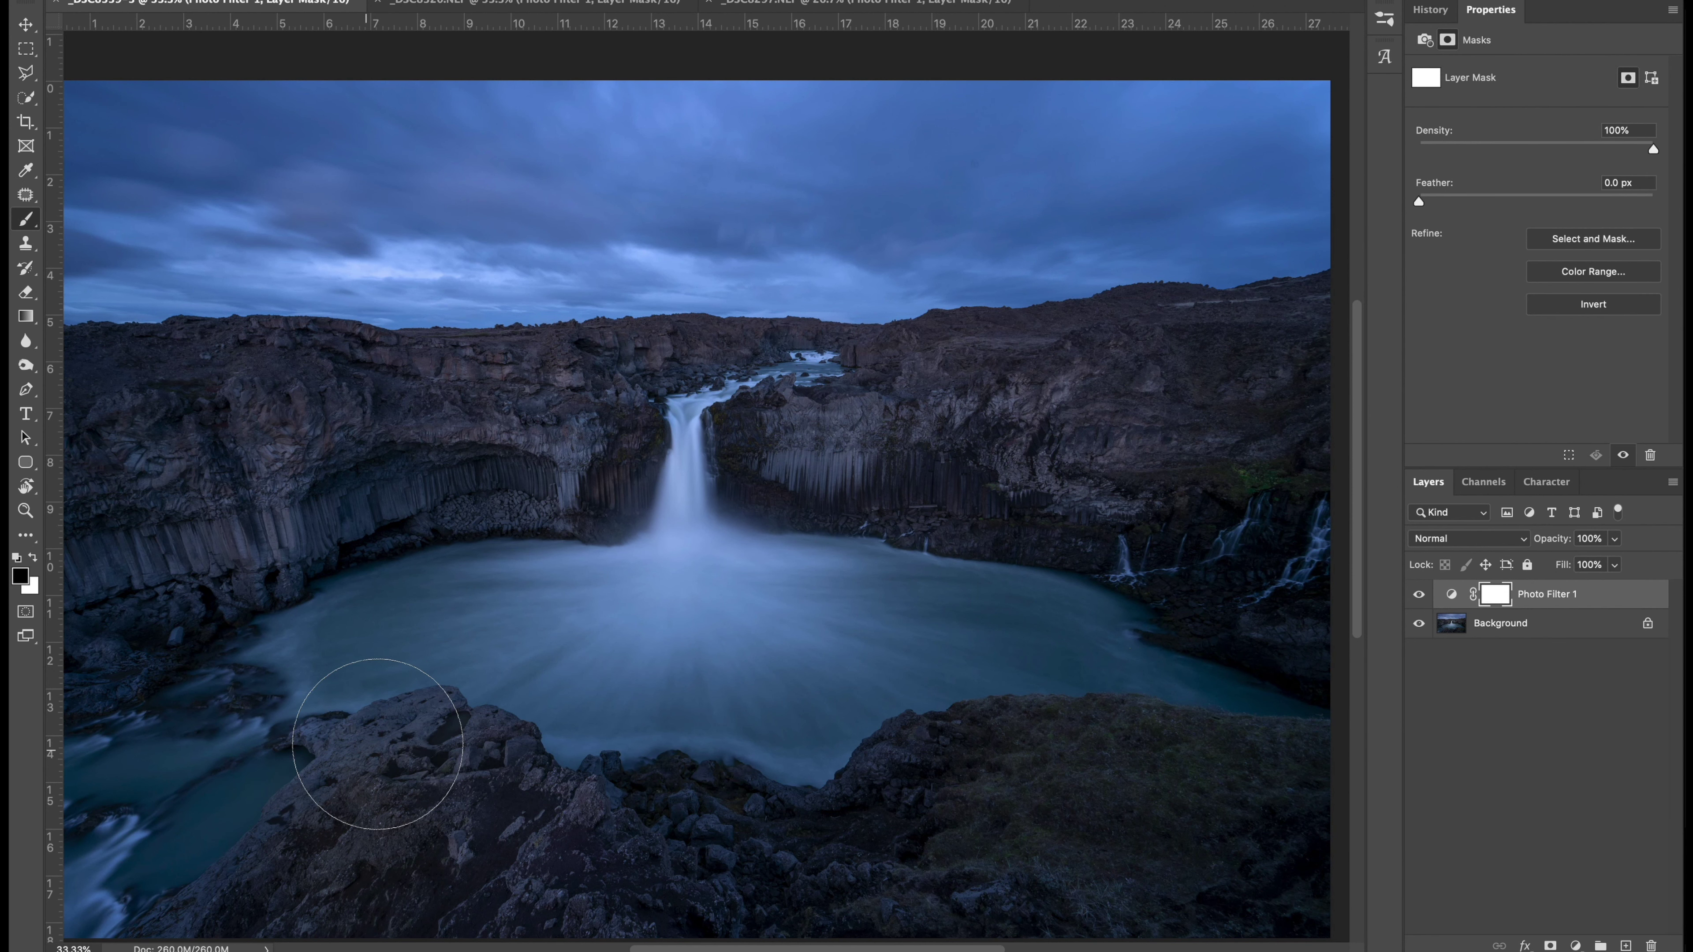
{"action": "left_click", "coordinate": [1616, 540]}
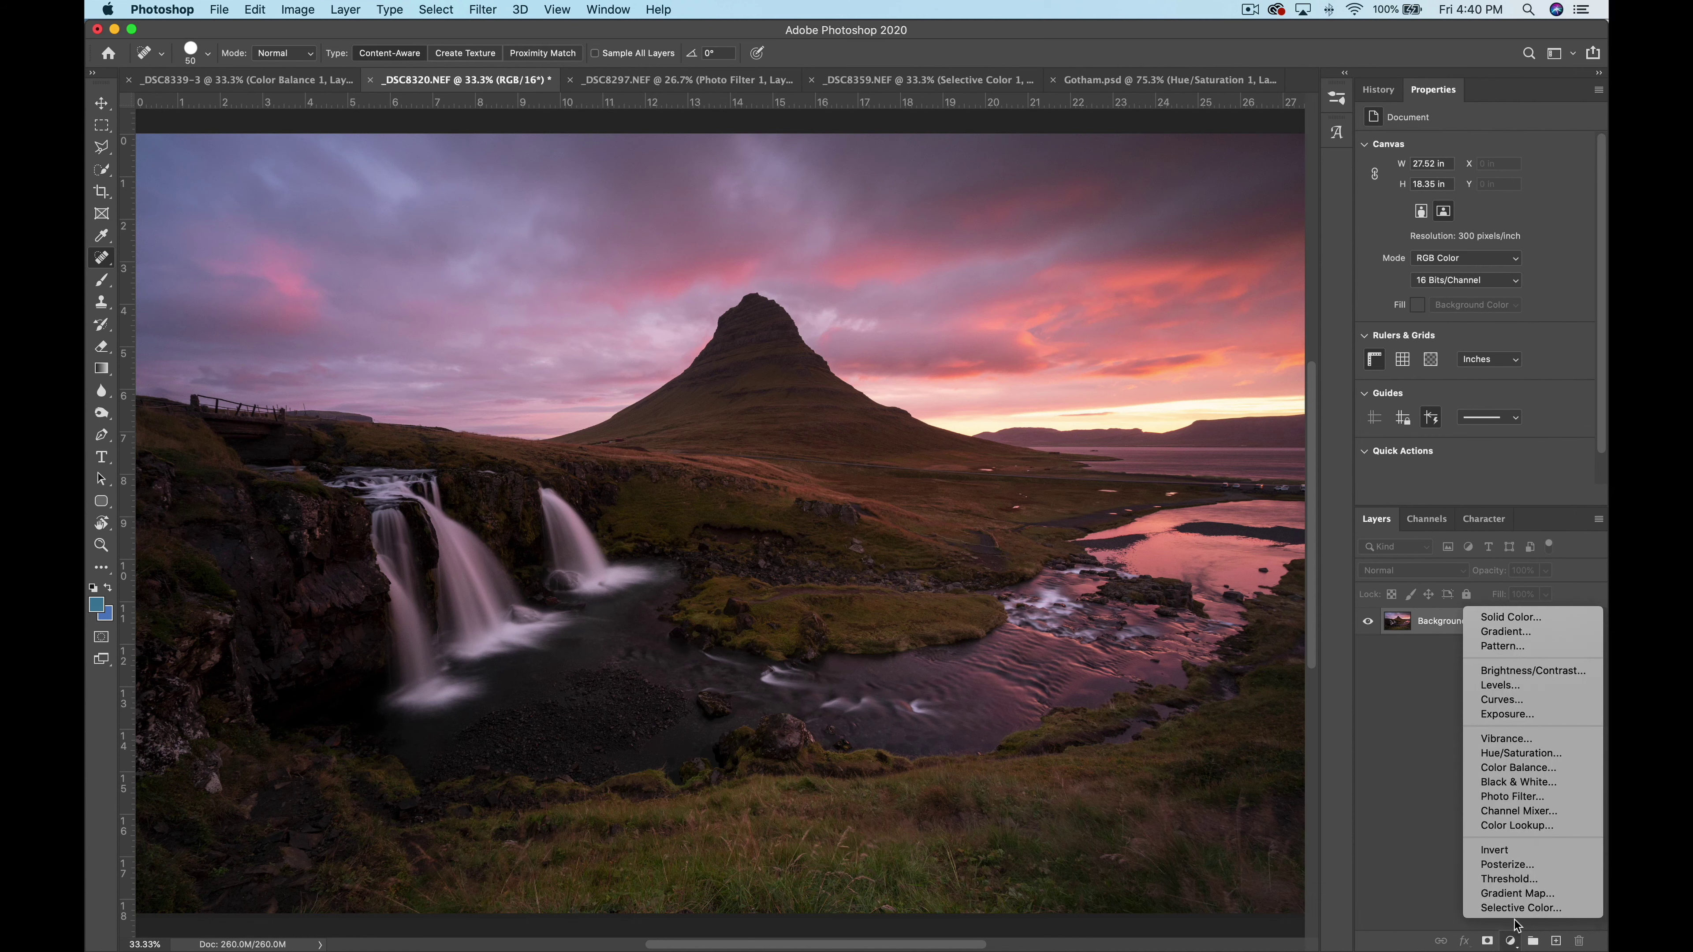
{"action": "left_click", "coordinate": [1523, 773]}
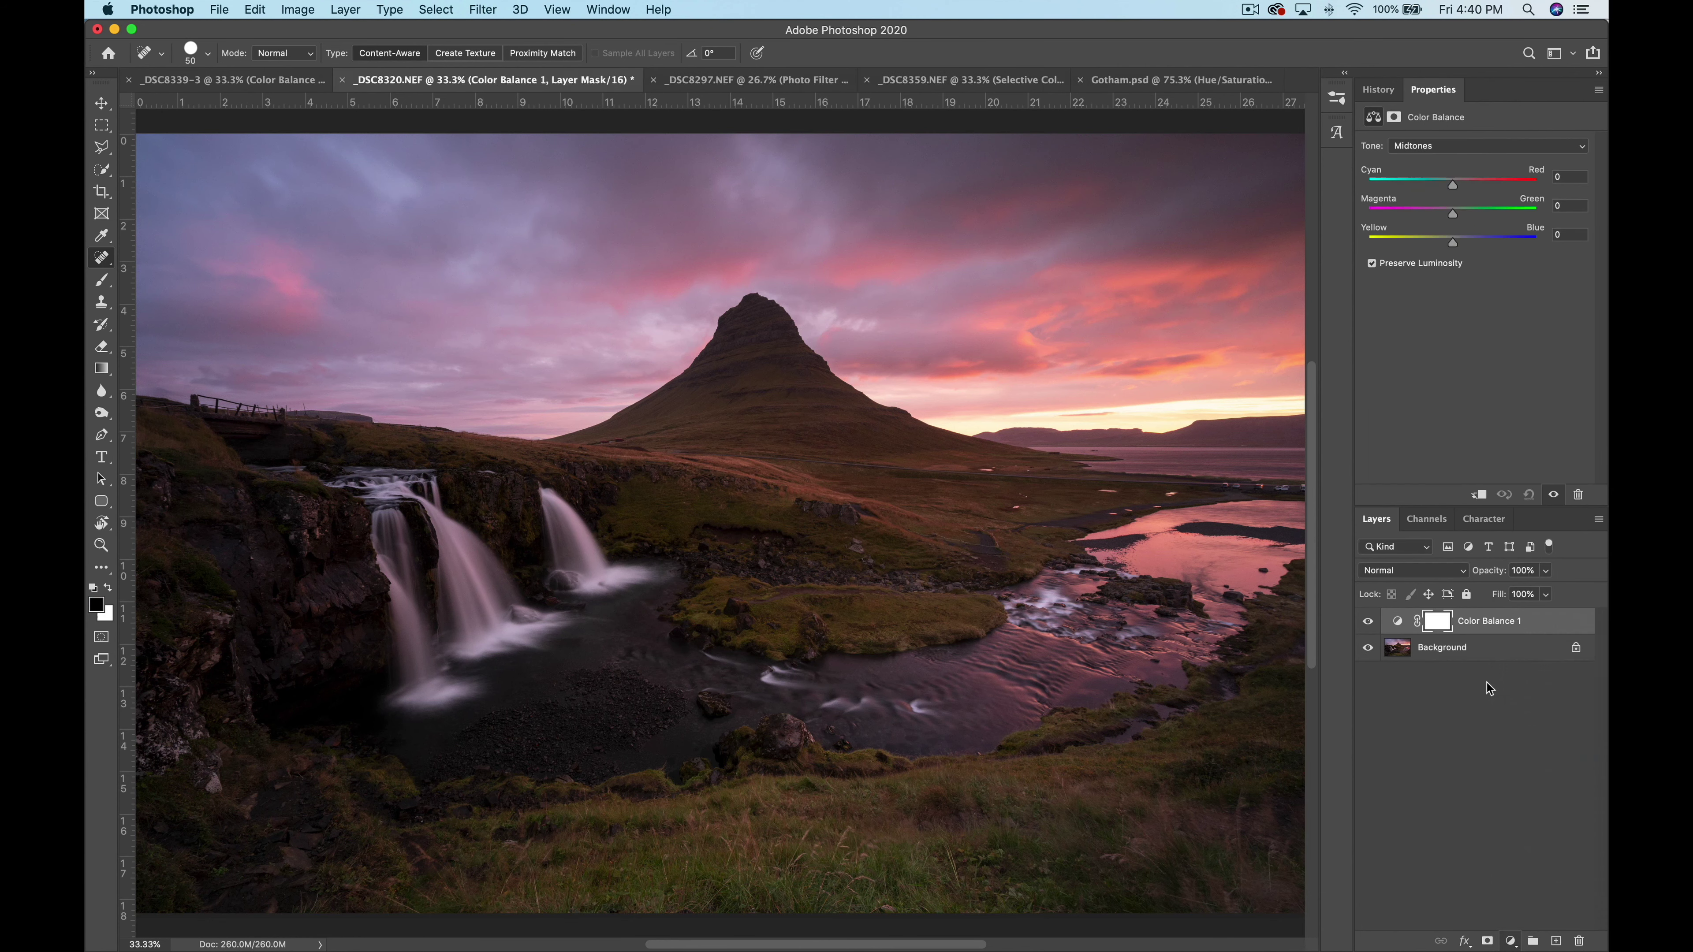
{"action": "left_click", "coordinate": [1420, 147]}
{"action": "left_click", "coordinate": [1427, 162]}
{"action": "left_click", "coordinate": [1441, 153]}
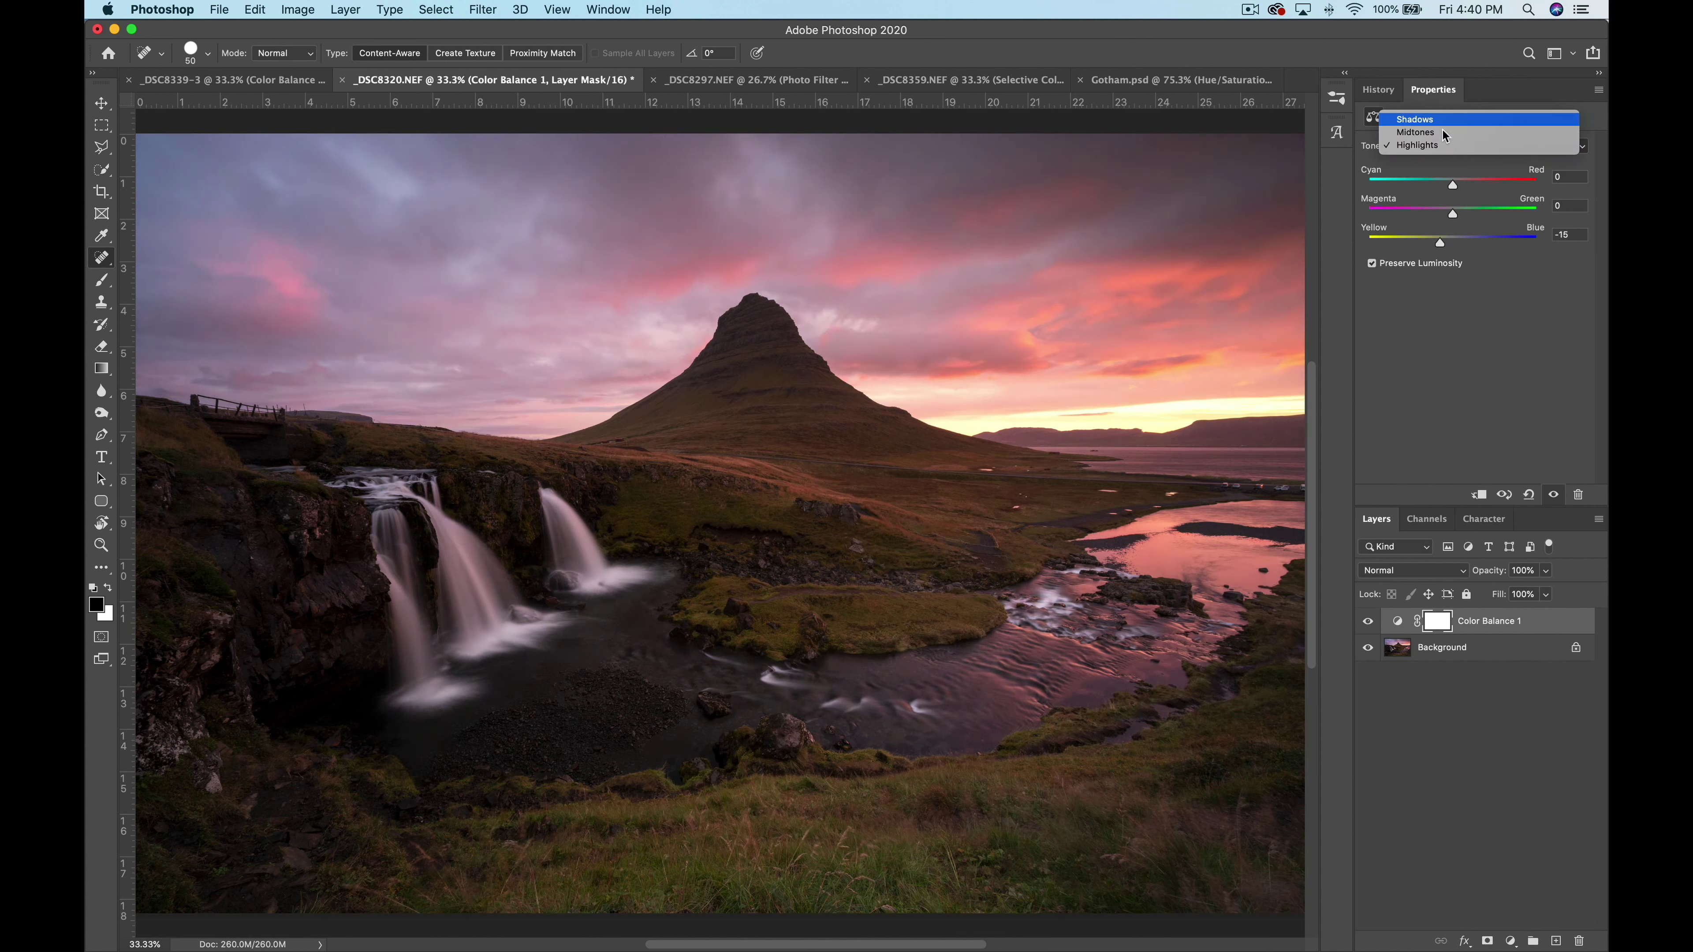
{"action": "left_click", "coordinate": [1444, 118]}
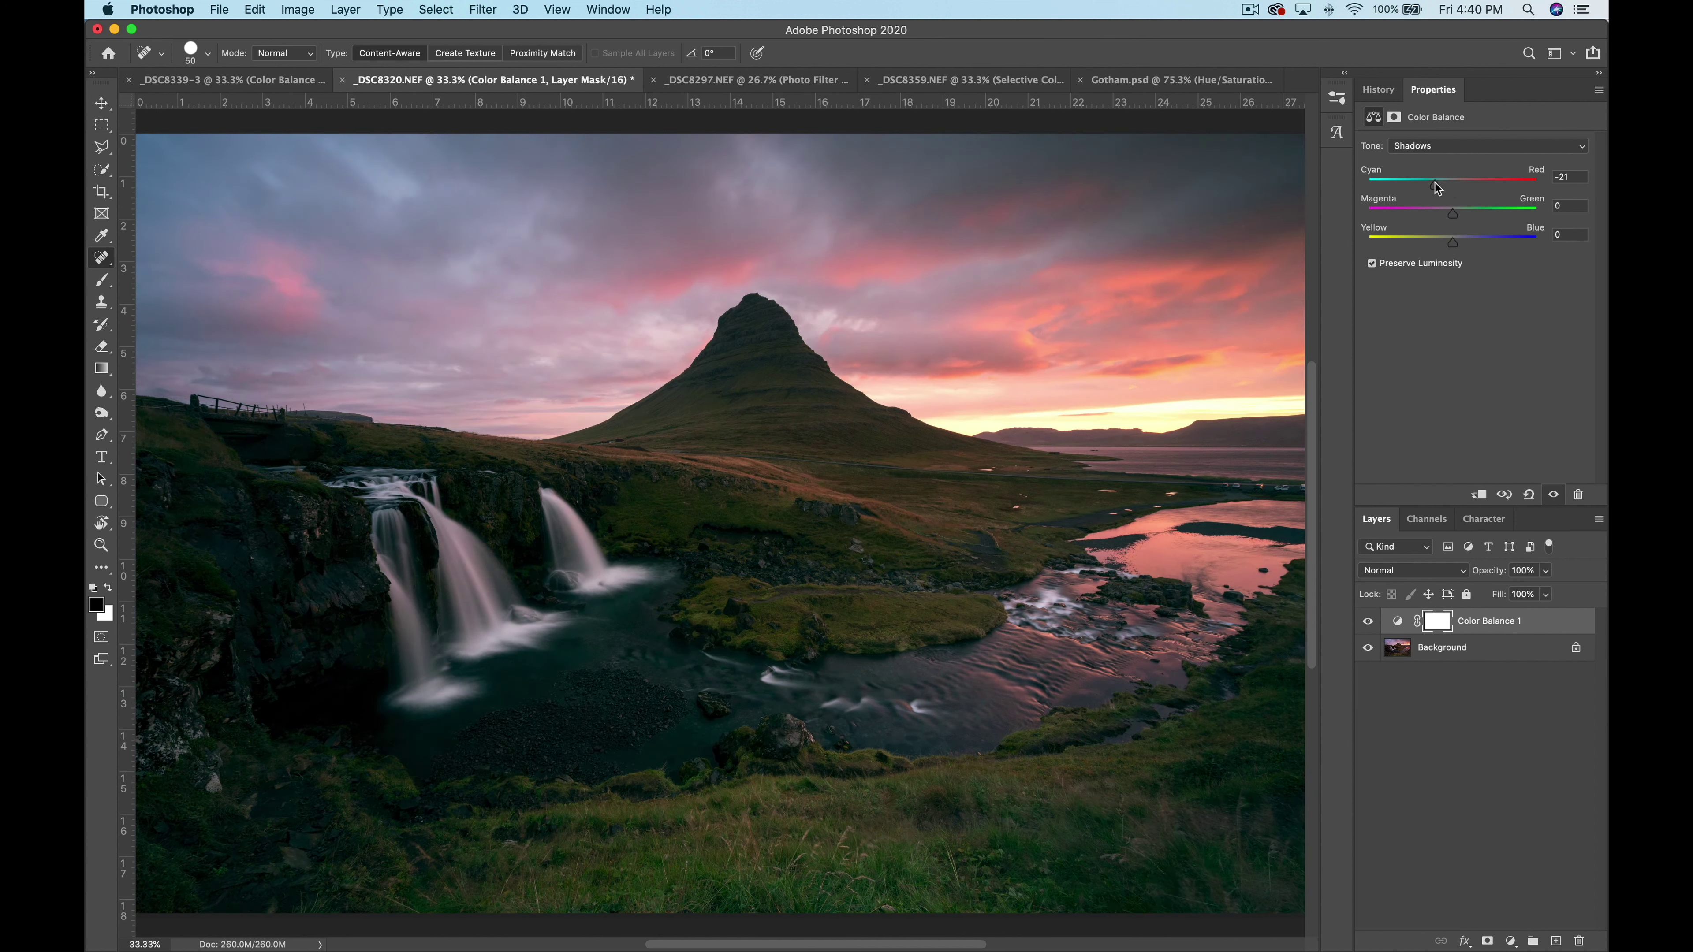
{"action": "left_click_drag", "start_coordinate": [1448, 245], "coordinate": [1458, 243]}
{"action": "left_click", "coordinate": [1367, 620]}
{"action": "left_click", "coordinate": [1368, 621]}
{"action": "key", "text": "BackSpace"}
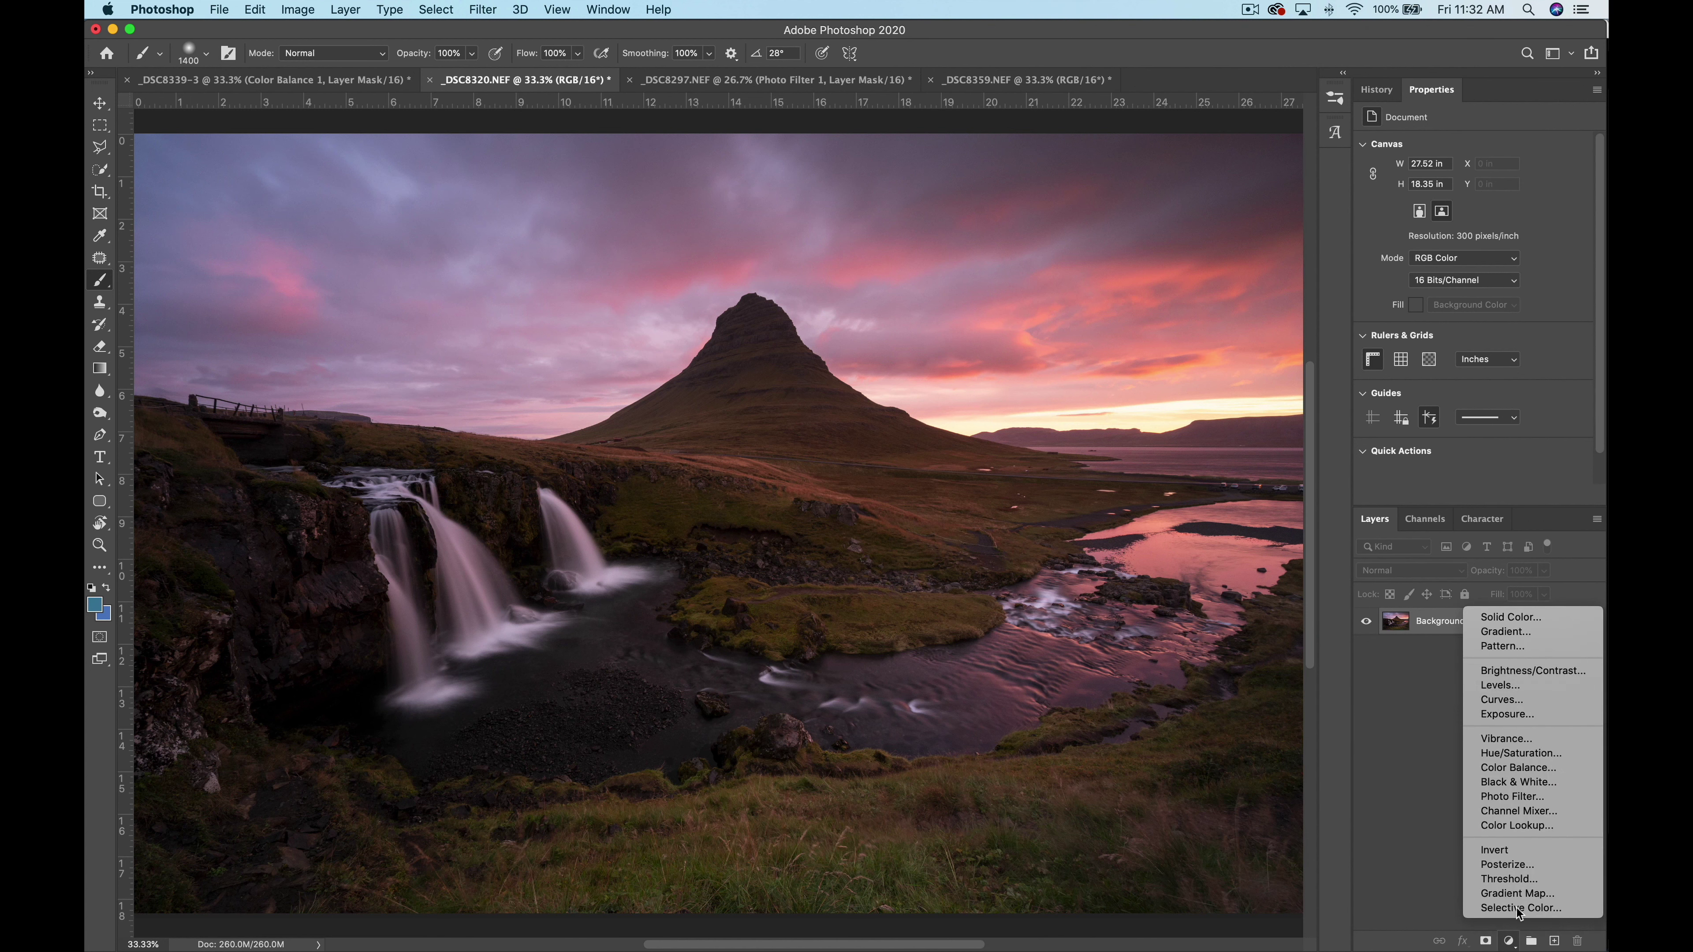
Add a Hue/Saturation adjustment layer targeting the Yellows range.
{"action": "left_click", "coordinate": [1533, 756]}
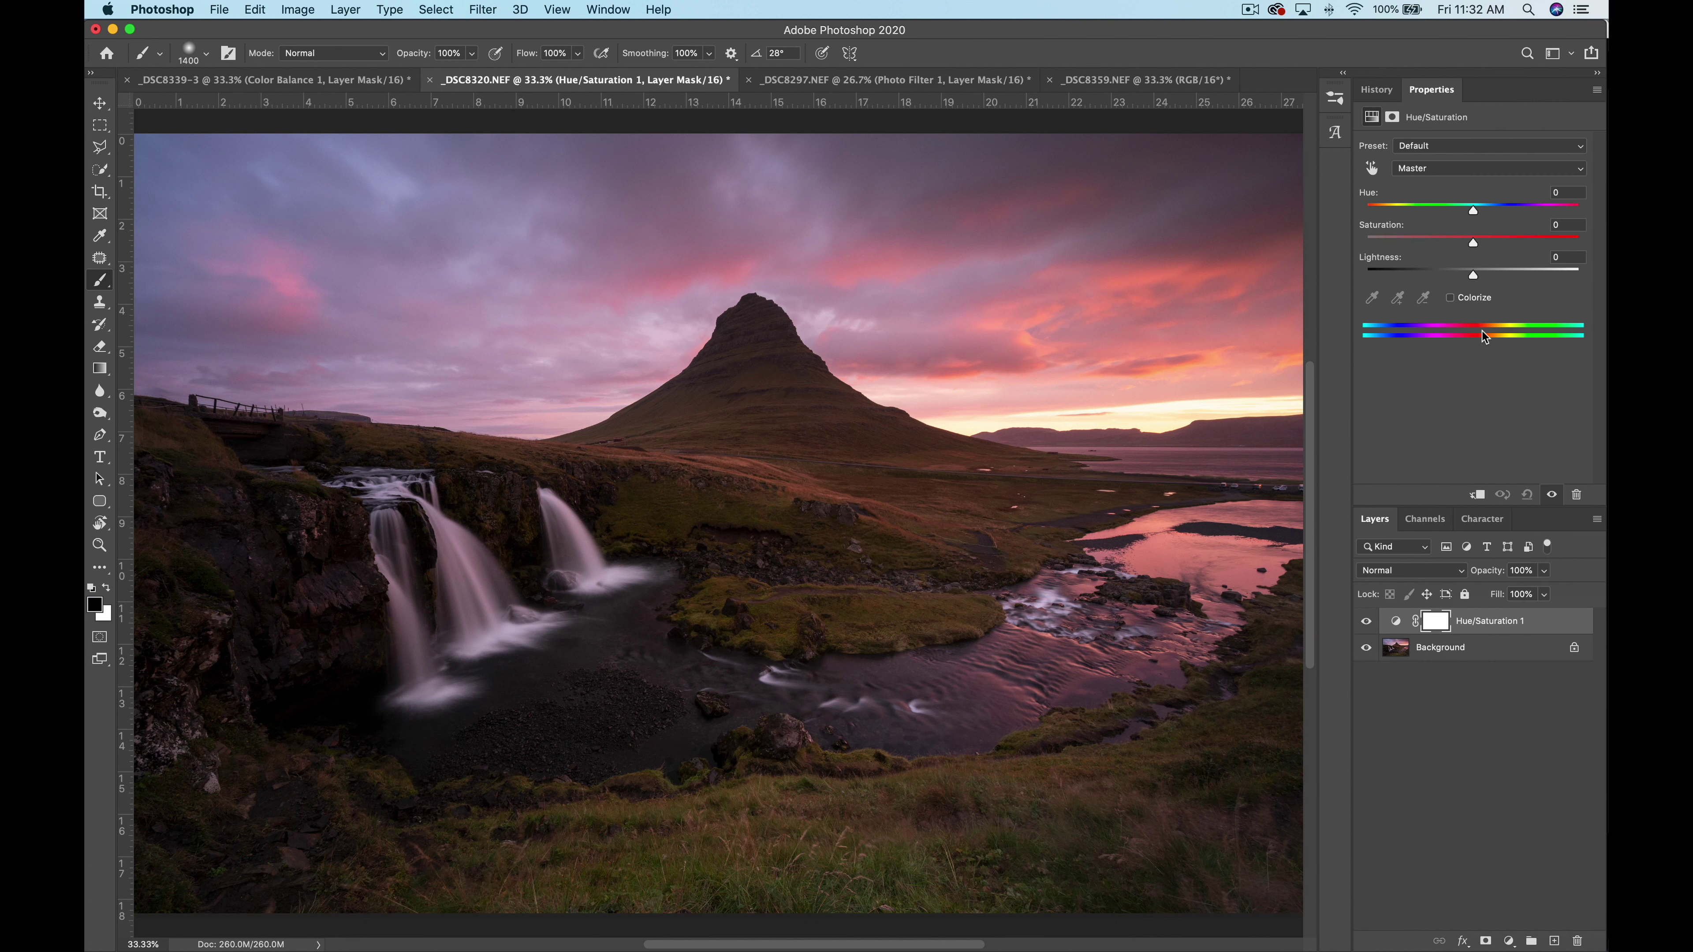
{"action": "left_click", "coordinate": [1487, 175]}
{"action": "left_click", "coordinate": [1487, 193]}
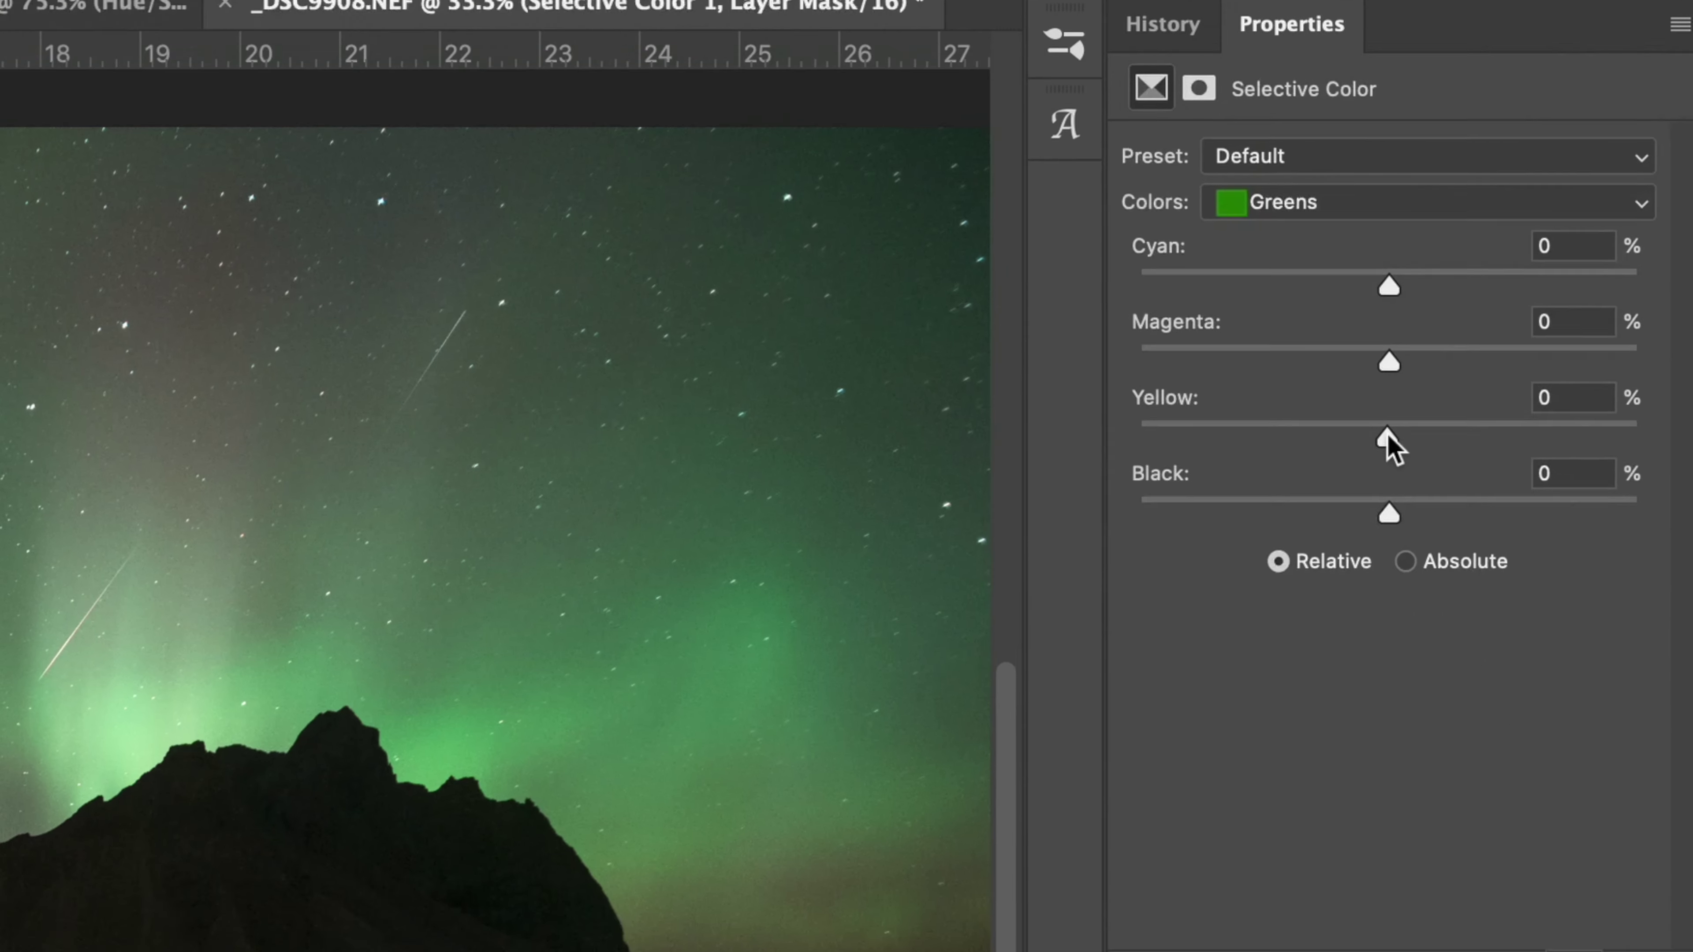
Set Selective Color greens to Cyan -5, Yellow -2, Black +50, then toggle the layer to compare.
{"action": "left_click_drag", "start_coordinate": [1387, 437], "coordinate": [1200, 439]}
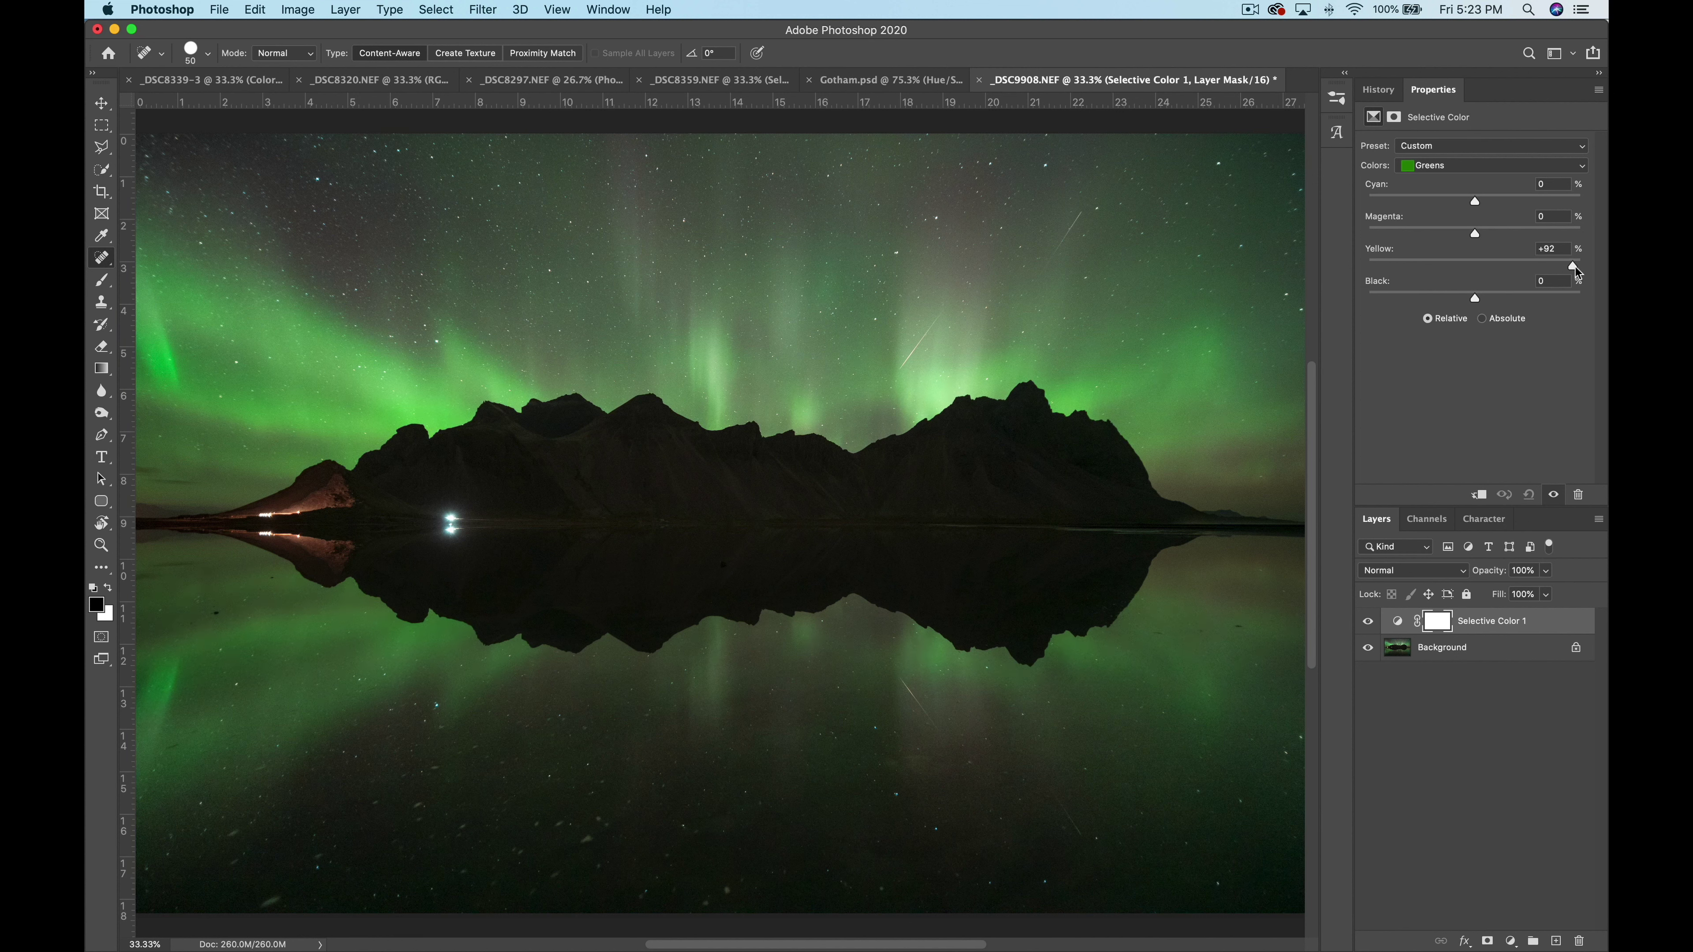
{"action": "left_click_drag", "start_coordinate": [1575, 267], "coordinate": [1480, 278]}
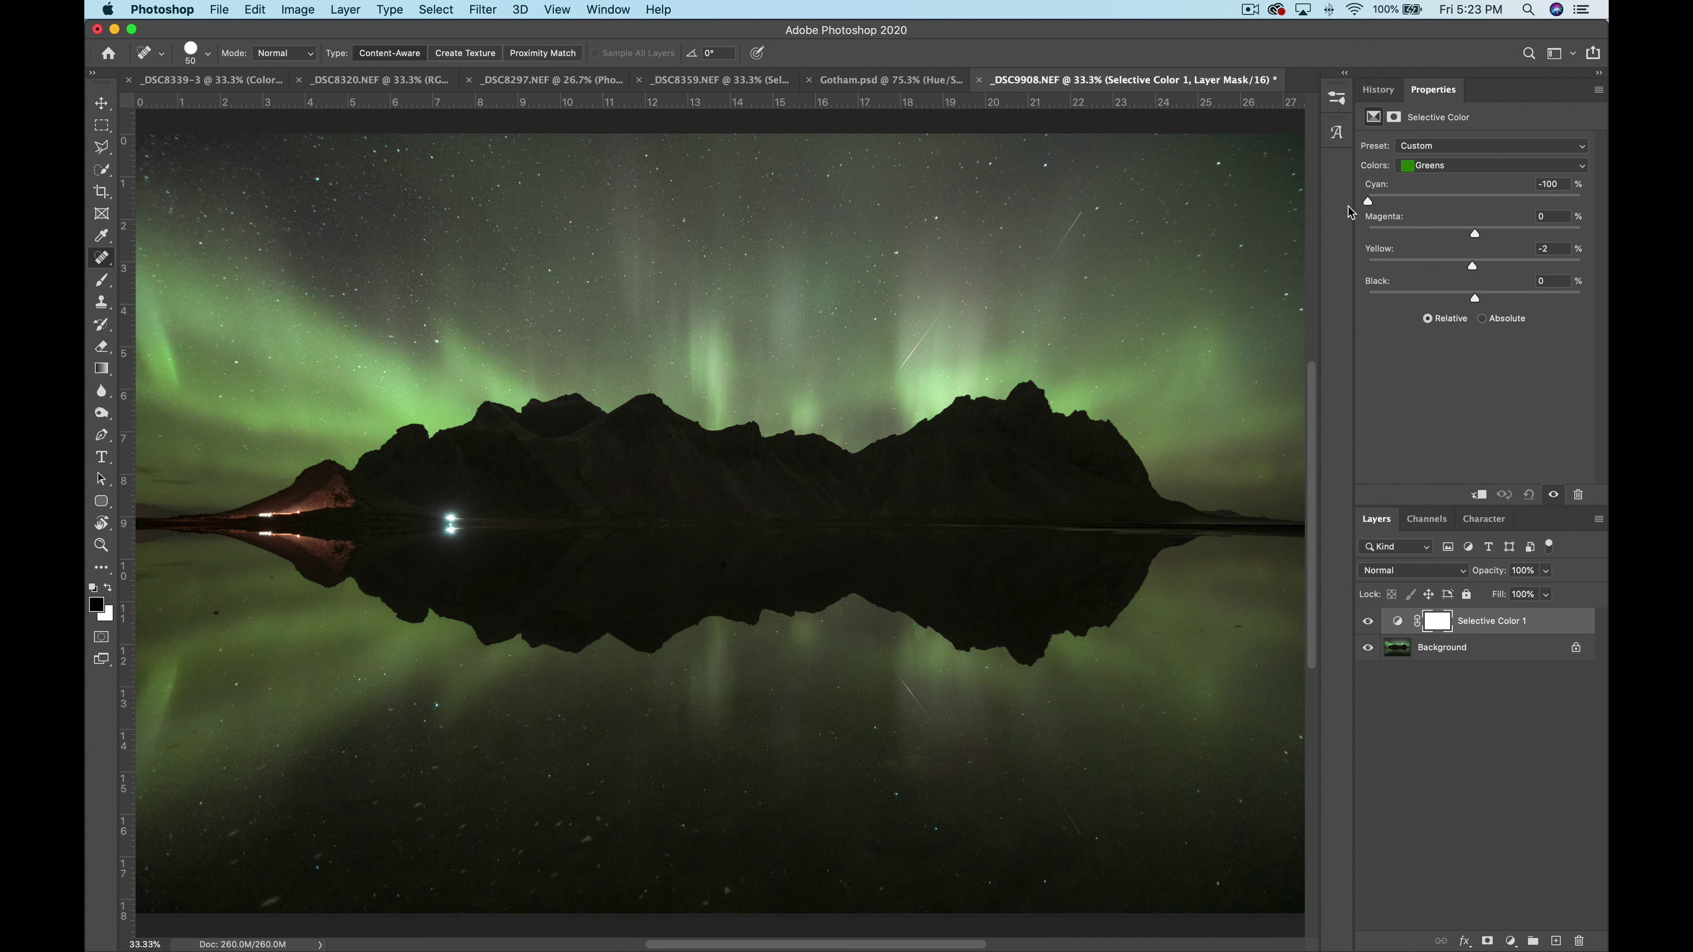
{"action": "left_click_drag", "start_coordinate": [1374, 204], "coordinate": [1465, 202]}
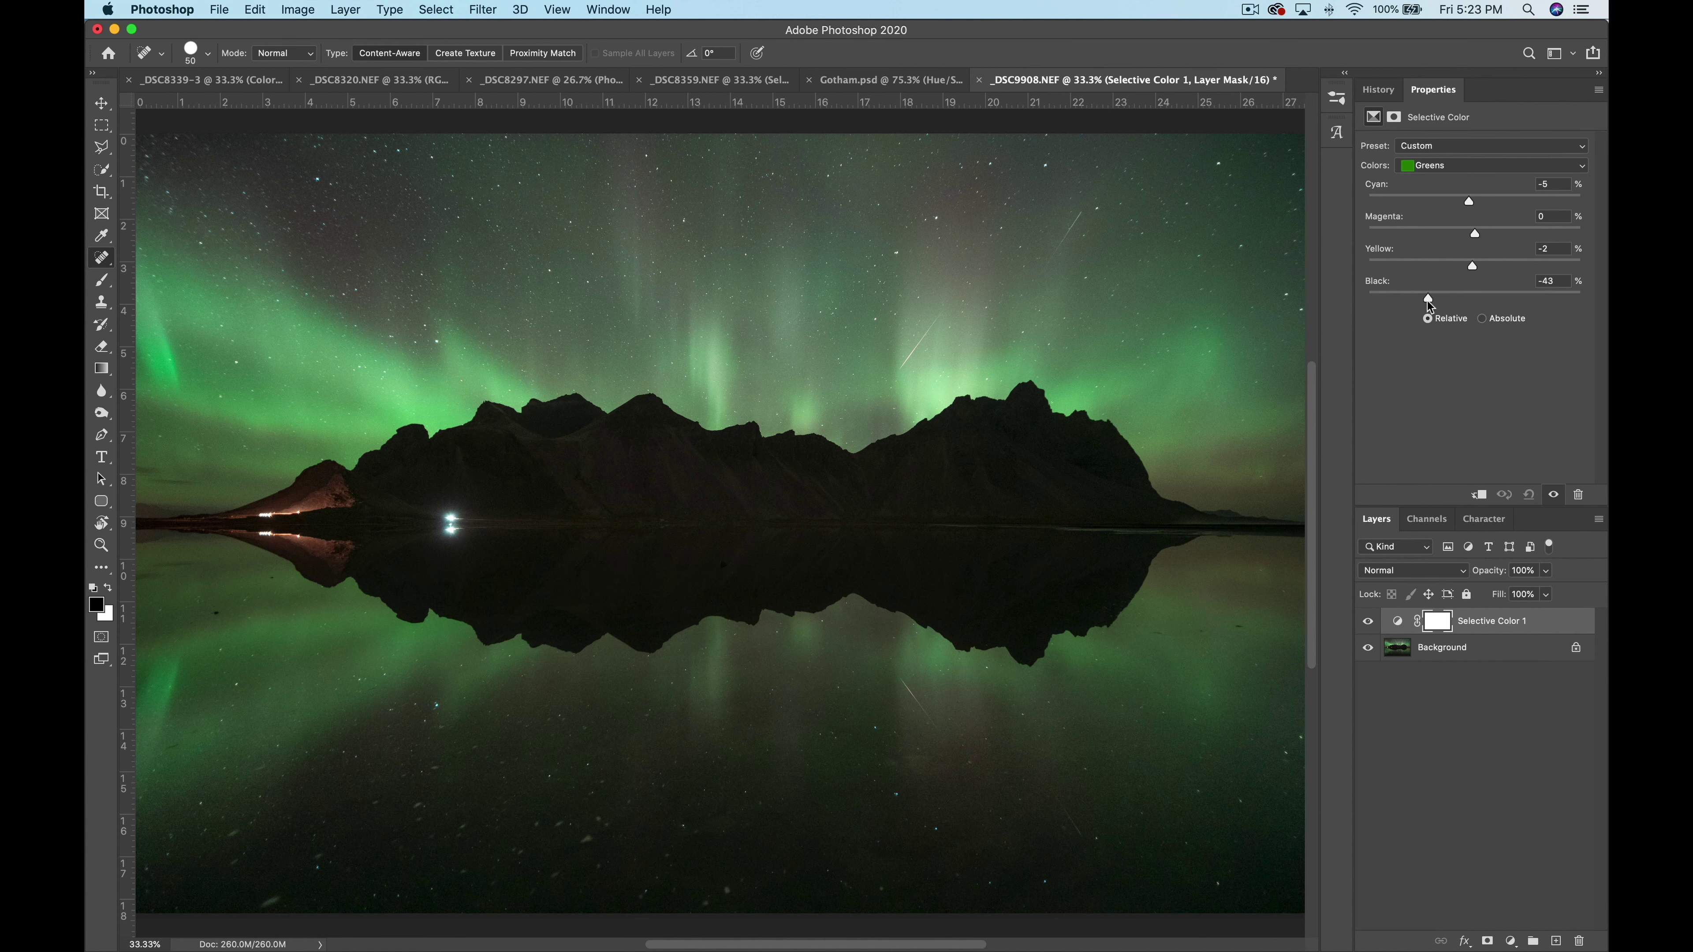
{"action": "mouse_move", "coordinate": [1526, 295]}
{"action": "left_mouse_down"}
{"action": "mouse_move", "coordinate": [1431, 301]}
{"action": "mouse_move", "coordinate": [1527, 298]}
{"action": "left_mouse_up"}
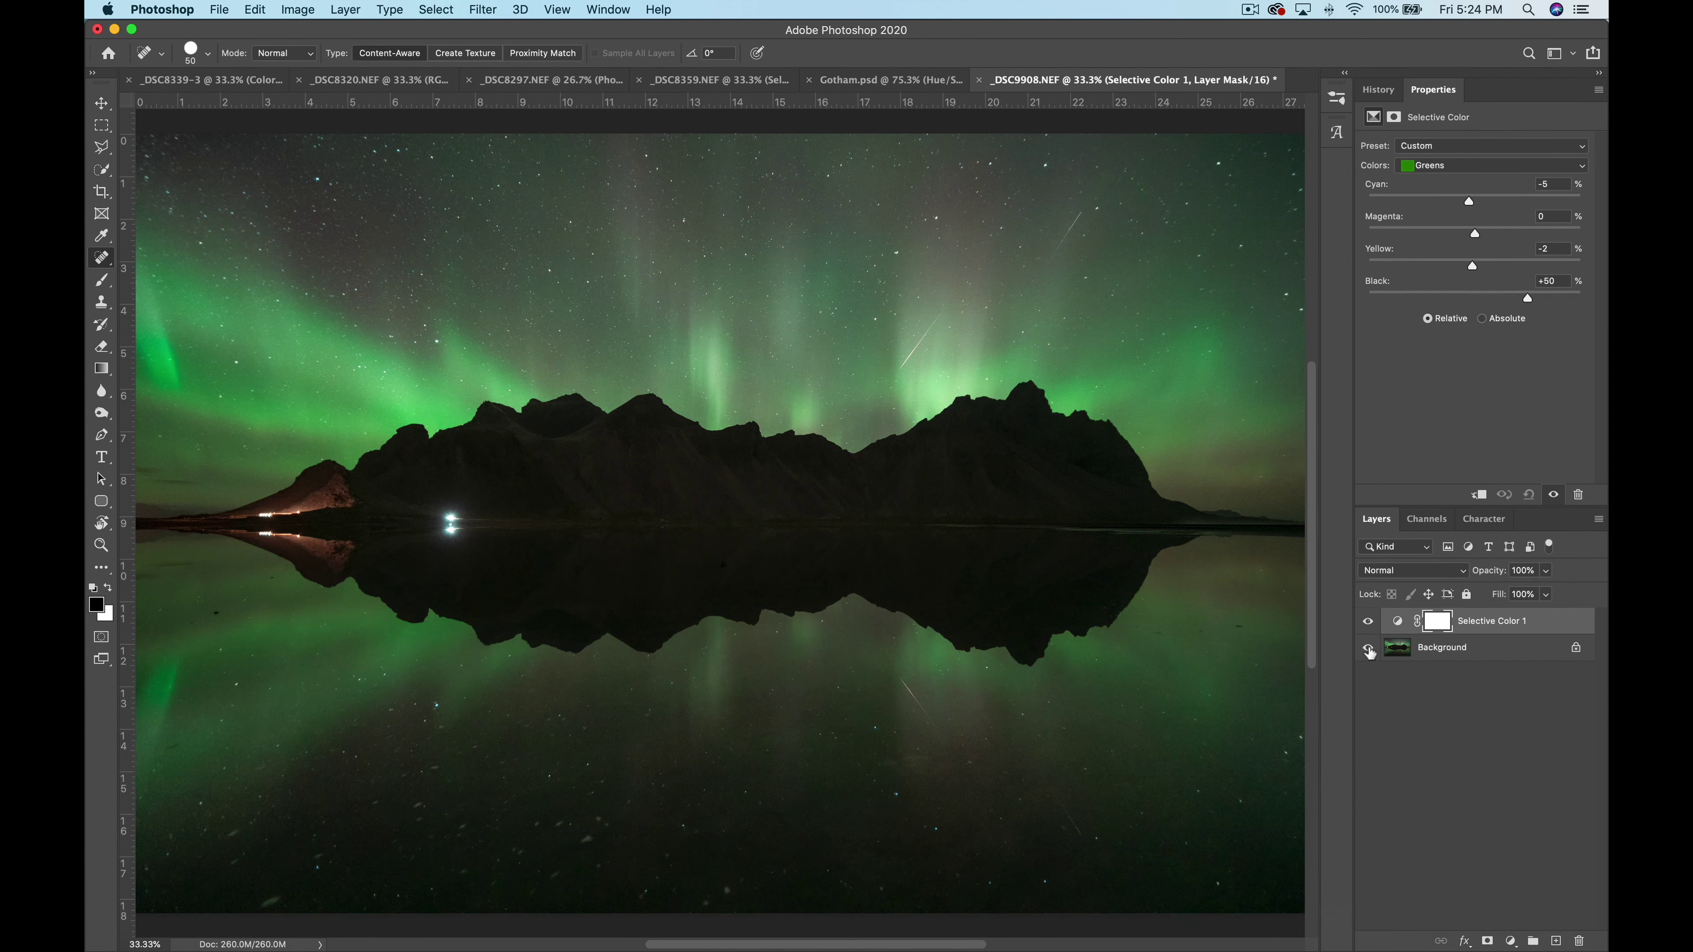
{"action": "left_click", "coordinate": [1368, 622]}
{"action": "left_click", "coordinate": [1369, 622]}
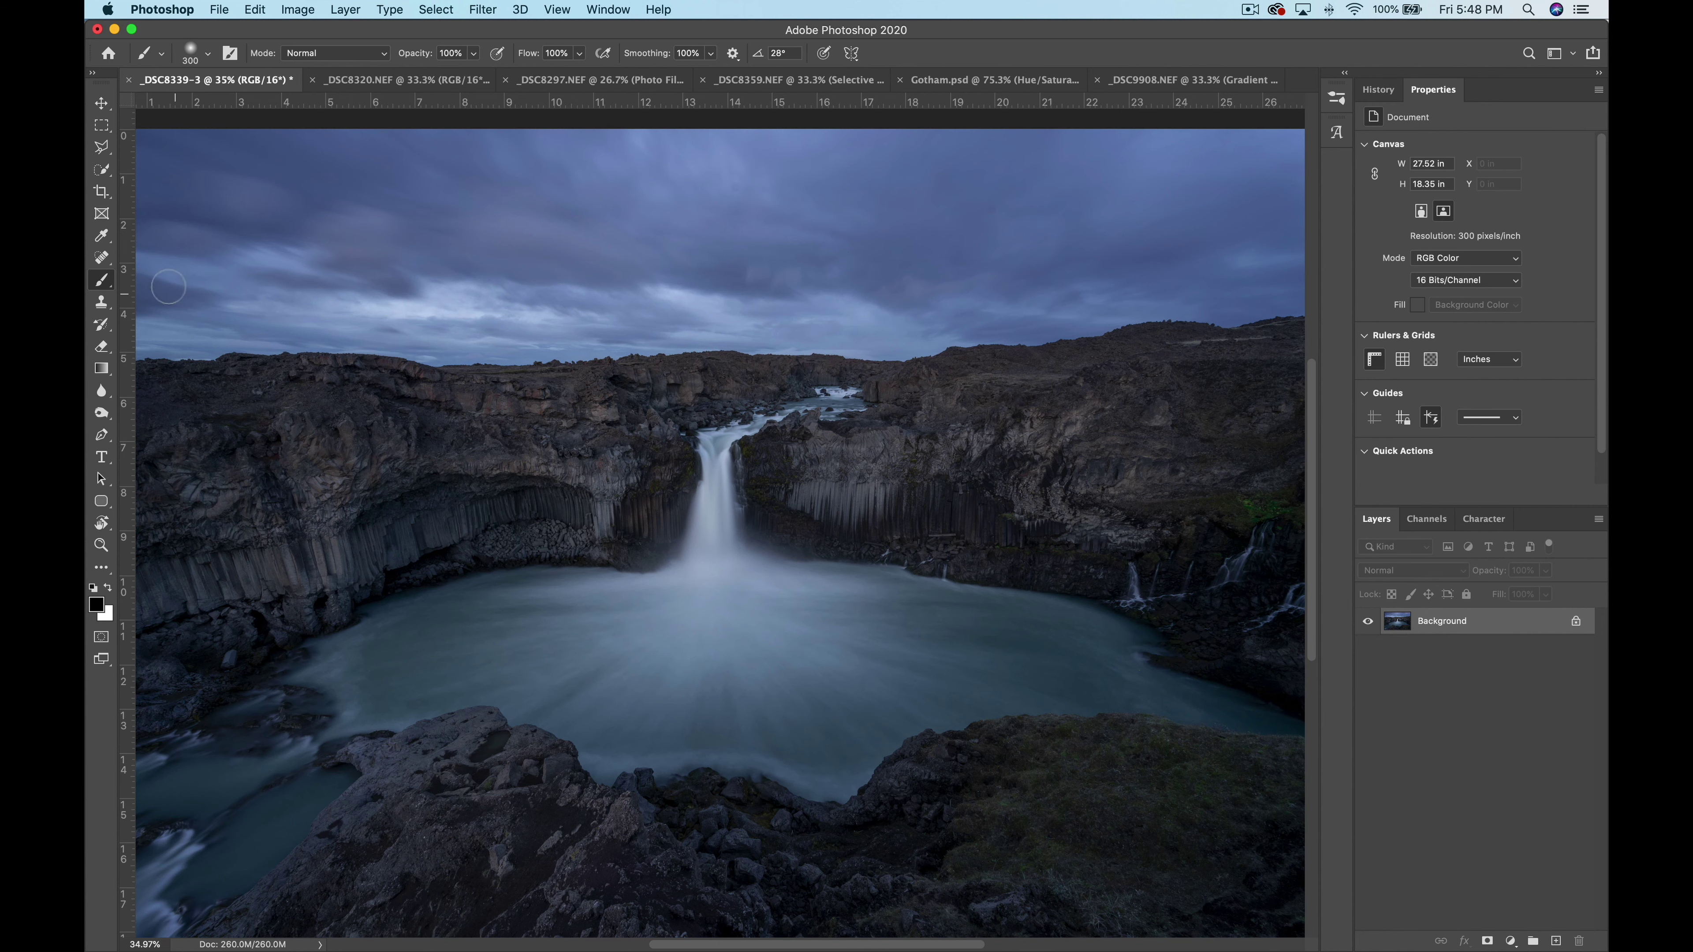
Sample the water's teal and the sky's blue as the foreground and background colours.
{"action": "left_click", "coordinate": [102, 236]}
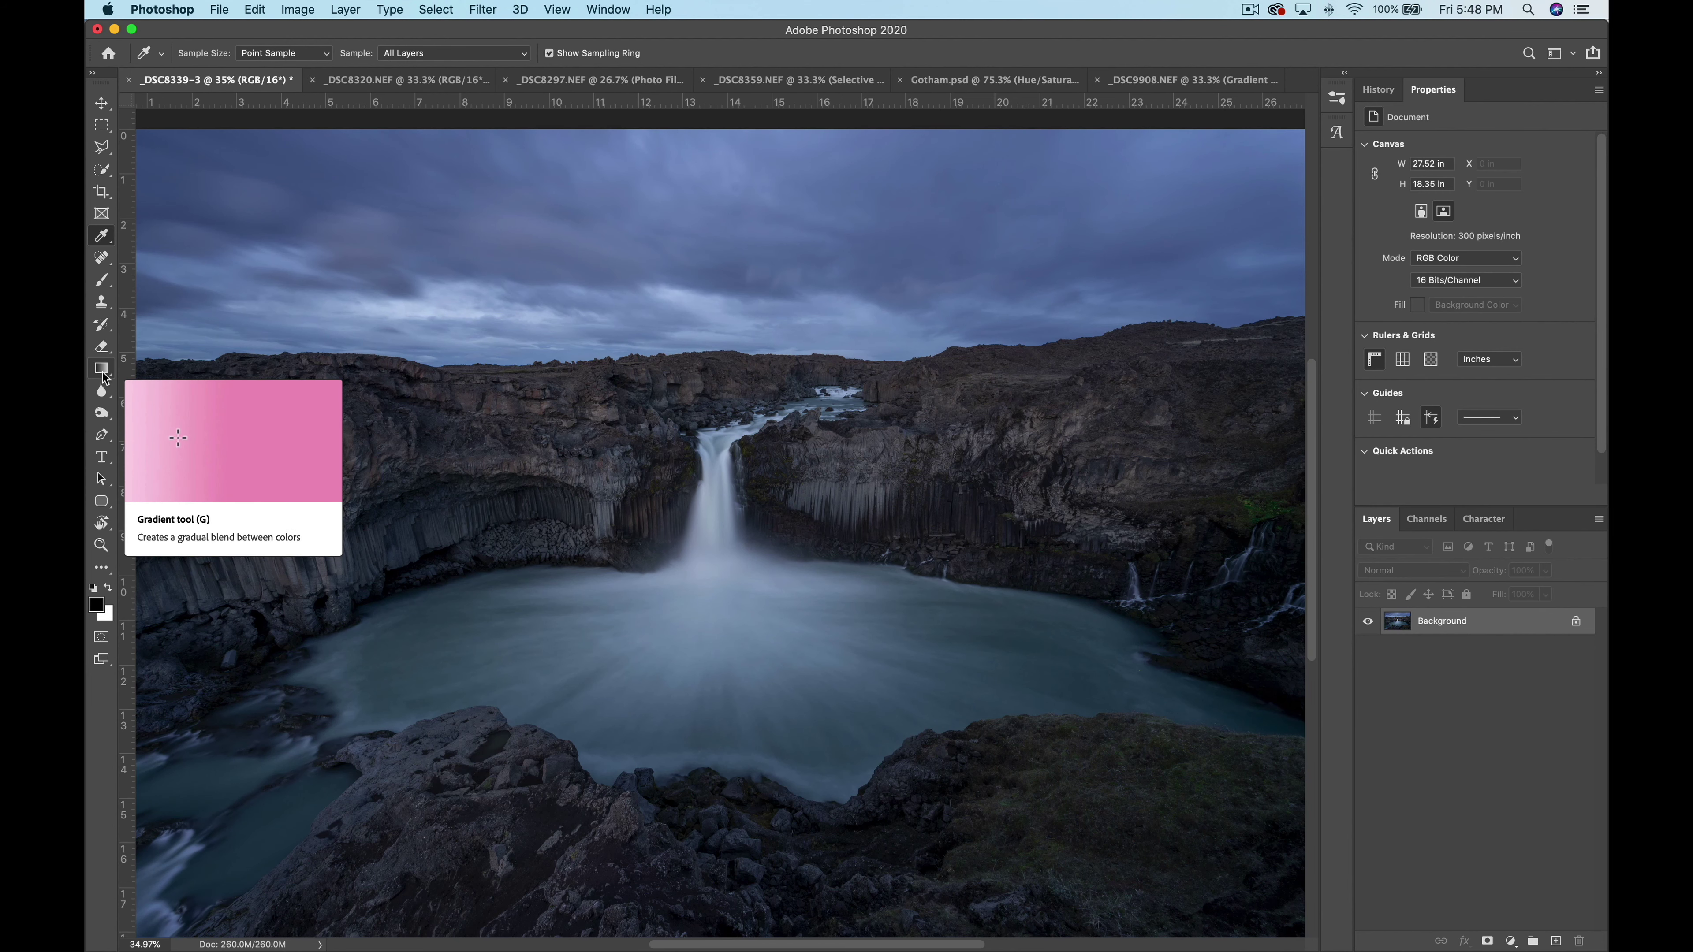
{"action": "left_click", "coordinate": [415, 644]}
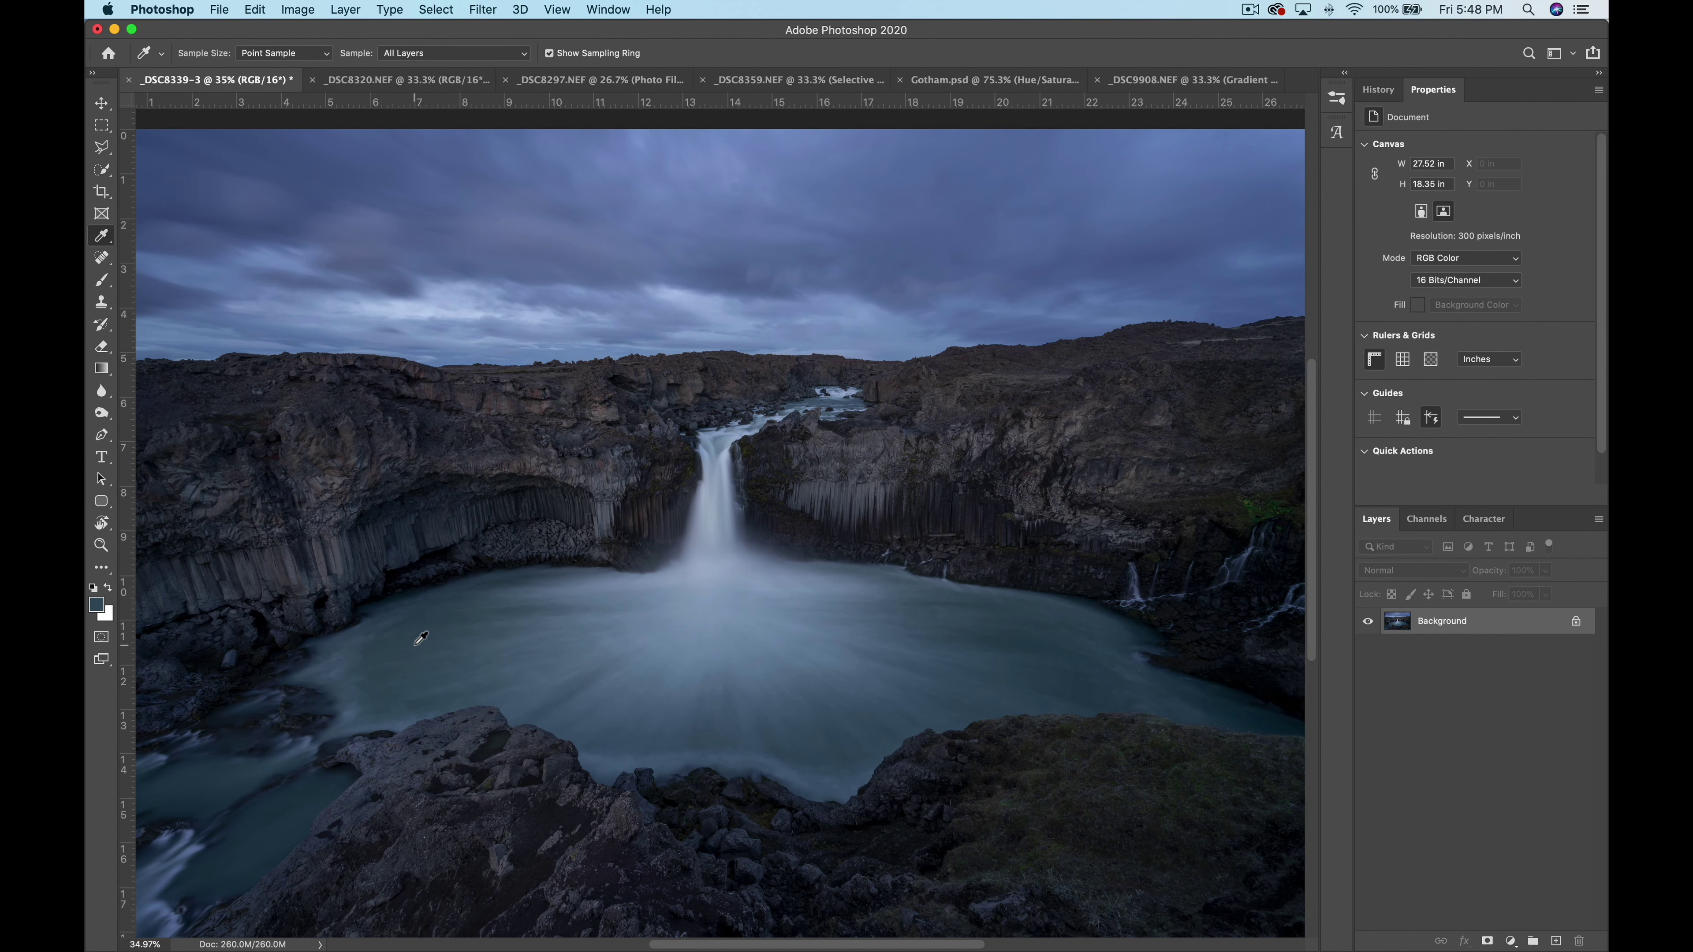
{"action": "key", "text": "x"}
{"action": "left_click", "coordinate": [924, 180]}
Add a reversed Gradient Map layer blended in Soft Light at 21% opacity.
{"action": "left_click", "coordinate": [1510, 941]}
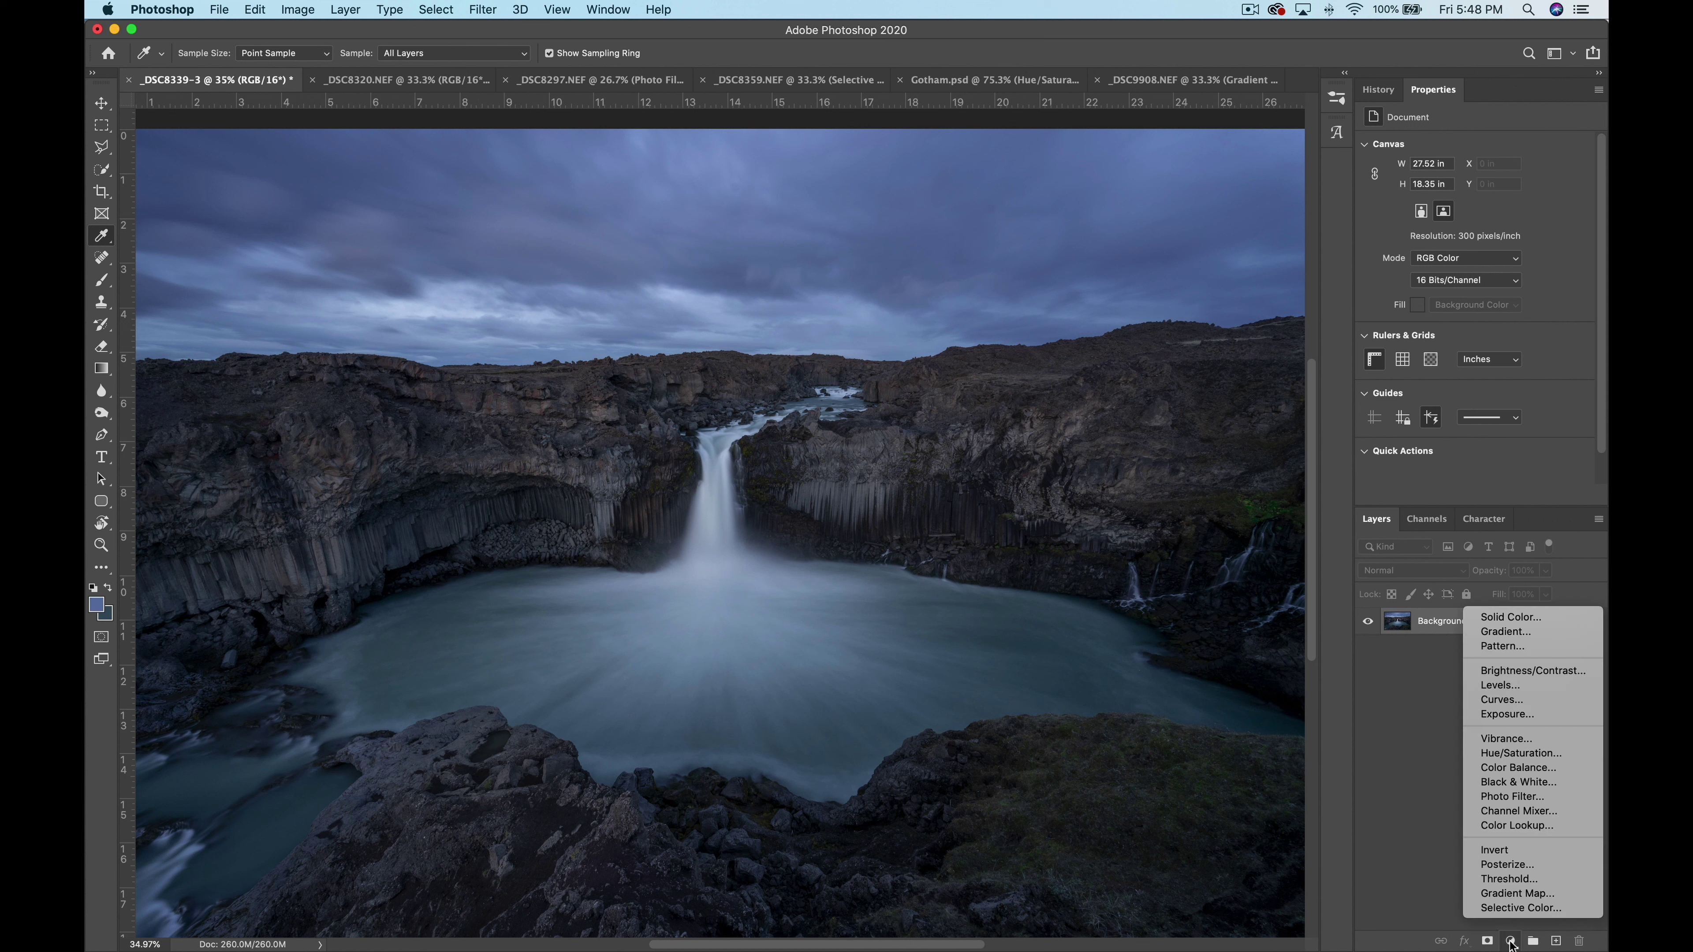
{"action": "left_click", "coordinate": [1512, 894]}
{"action": "left_click", "coordinate": [1544, 570]}
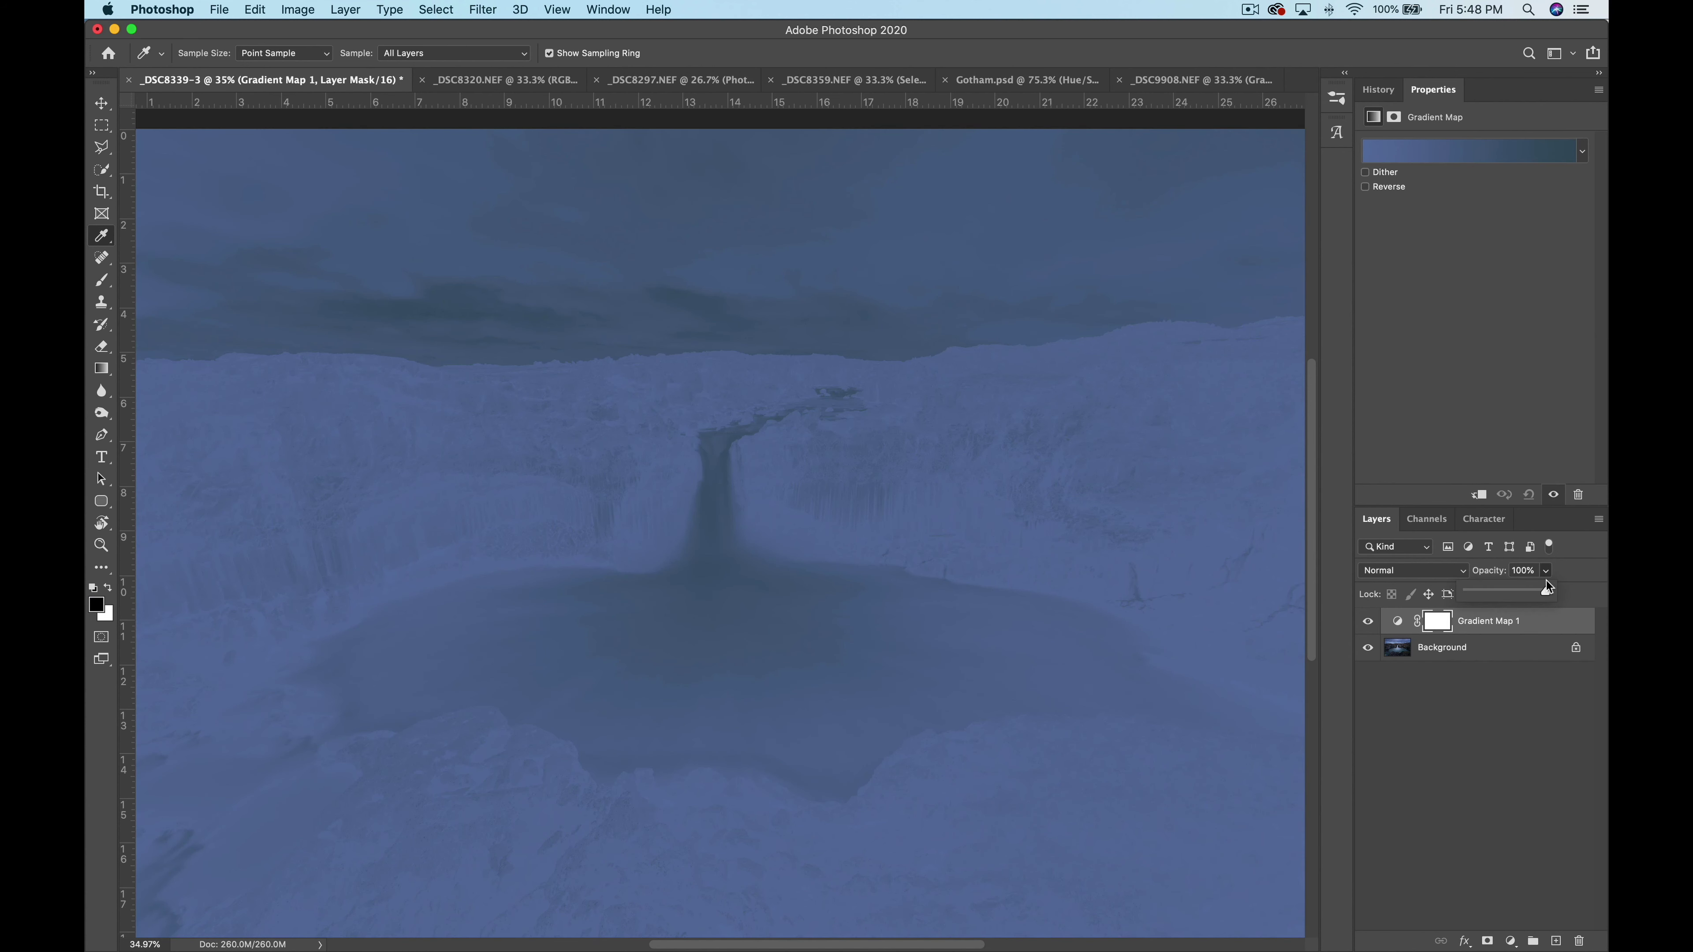
{"action": "left_click", "coordinate": [1421, 573]}
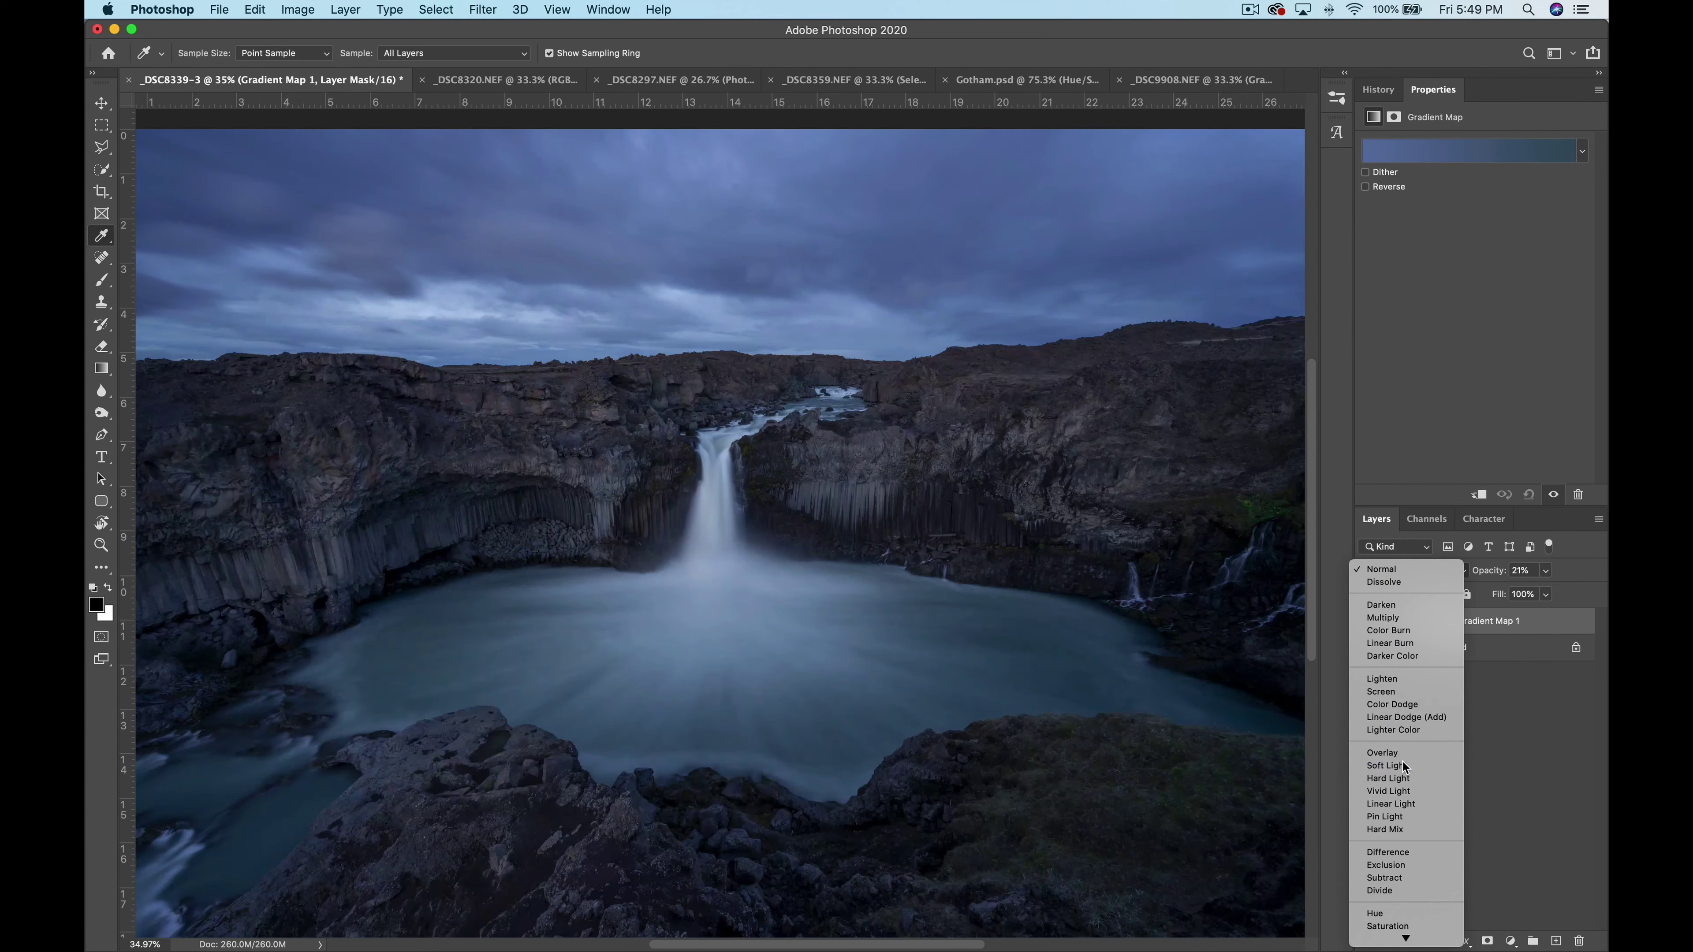
{"action": "left_click", "coordinate": [1404, 765]}
{"action": "left_click", "coordinate": [1365, 188]}
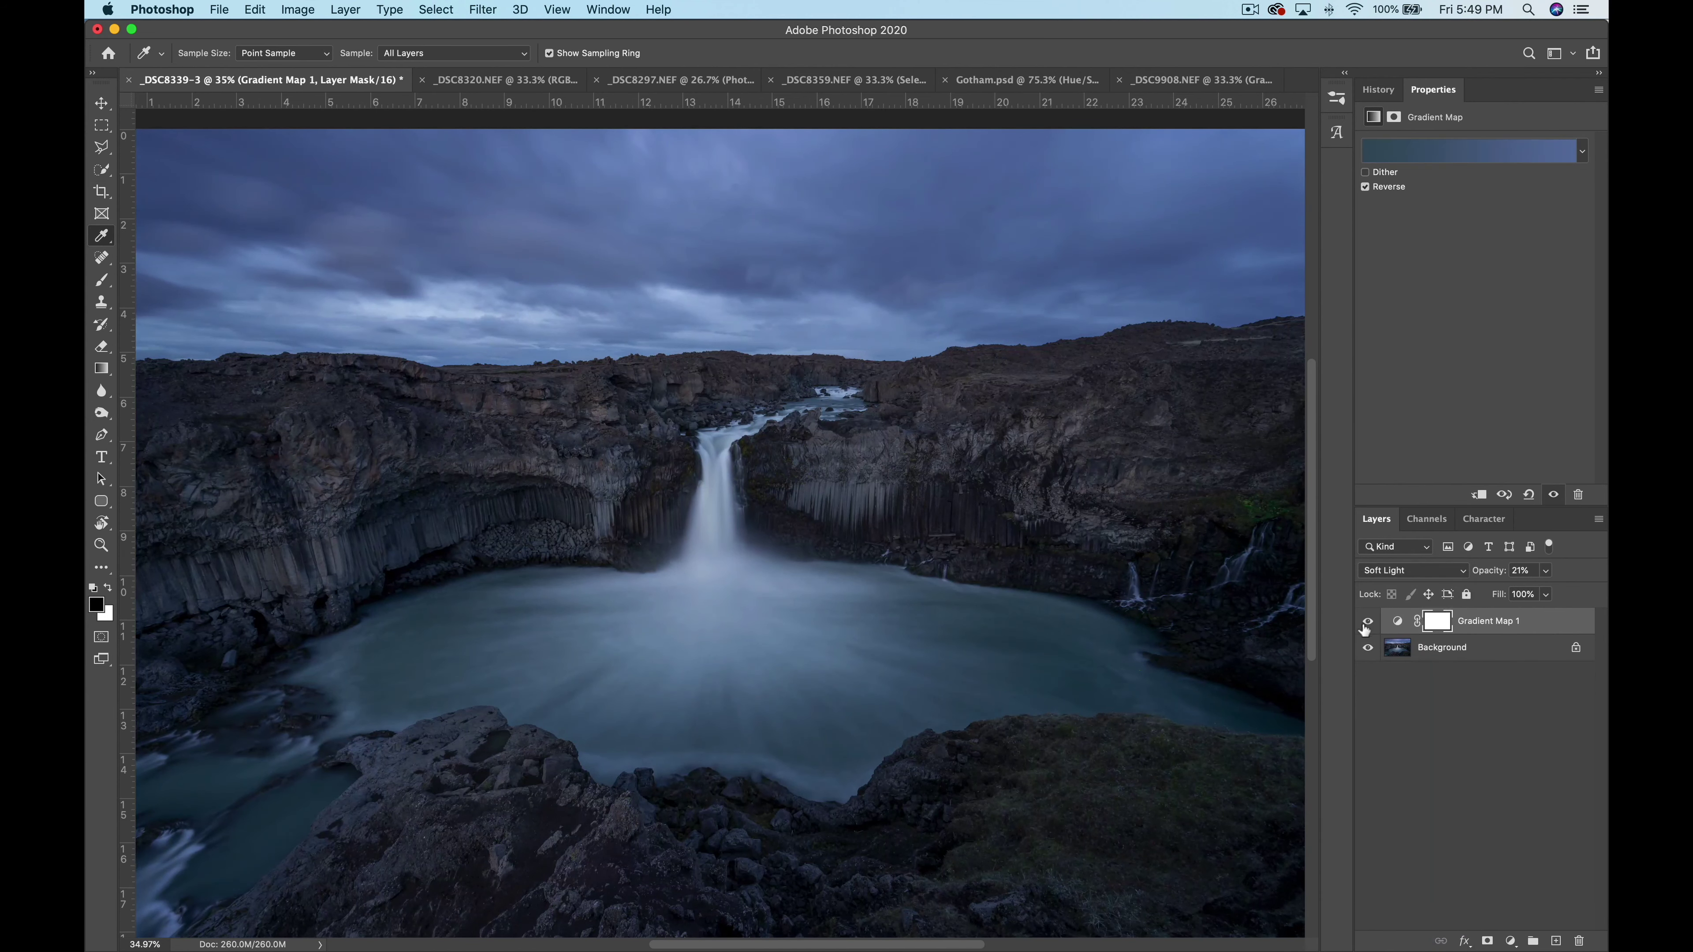
{"action": "left_click", "coordinate": [1367, 621]}
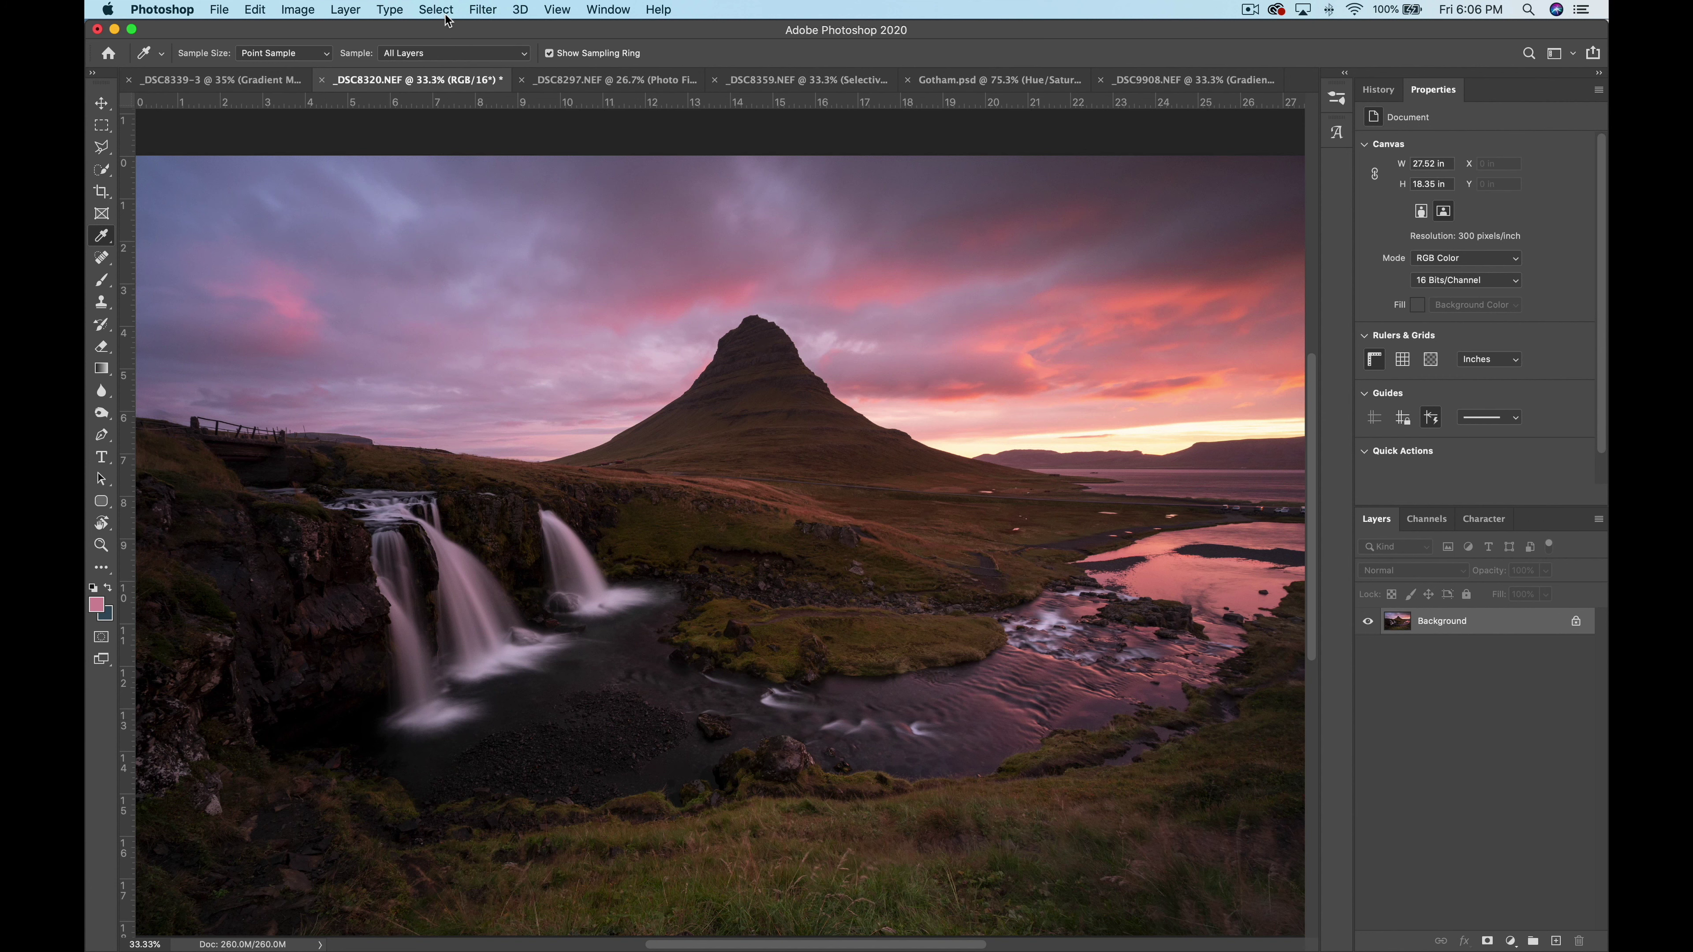
Start a Color Range selection by sampling the sky, previewing it as a grayscale mask.
{"action": "left_click", "coordinate": [445, 16]}
{"action": "left_click", "coordinate": [470, 179]}
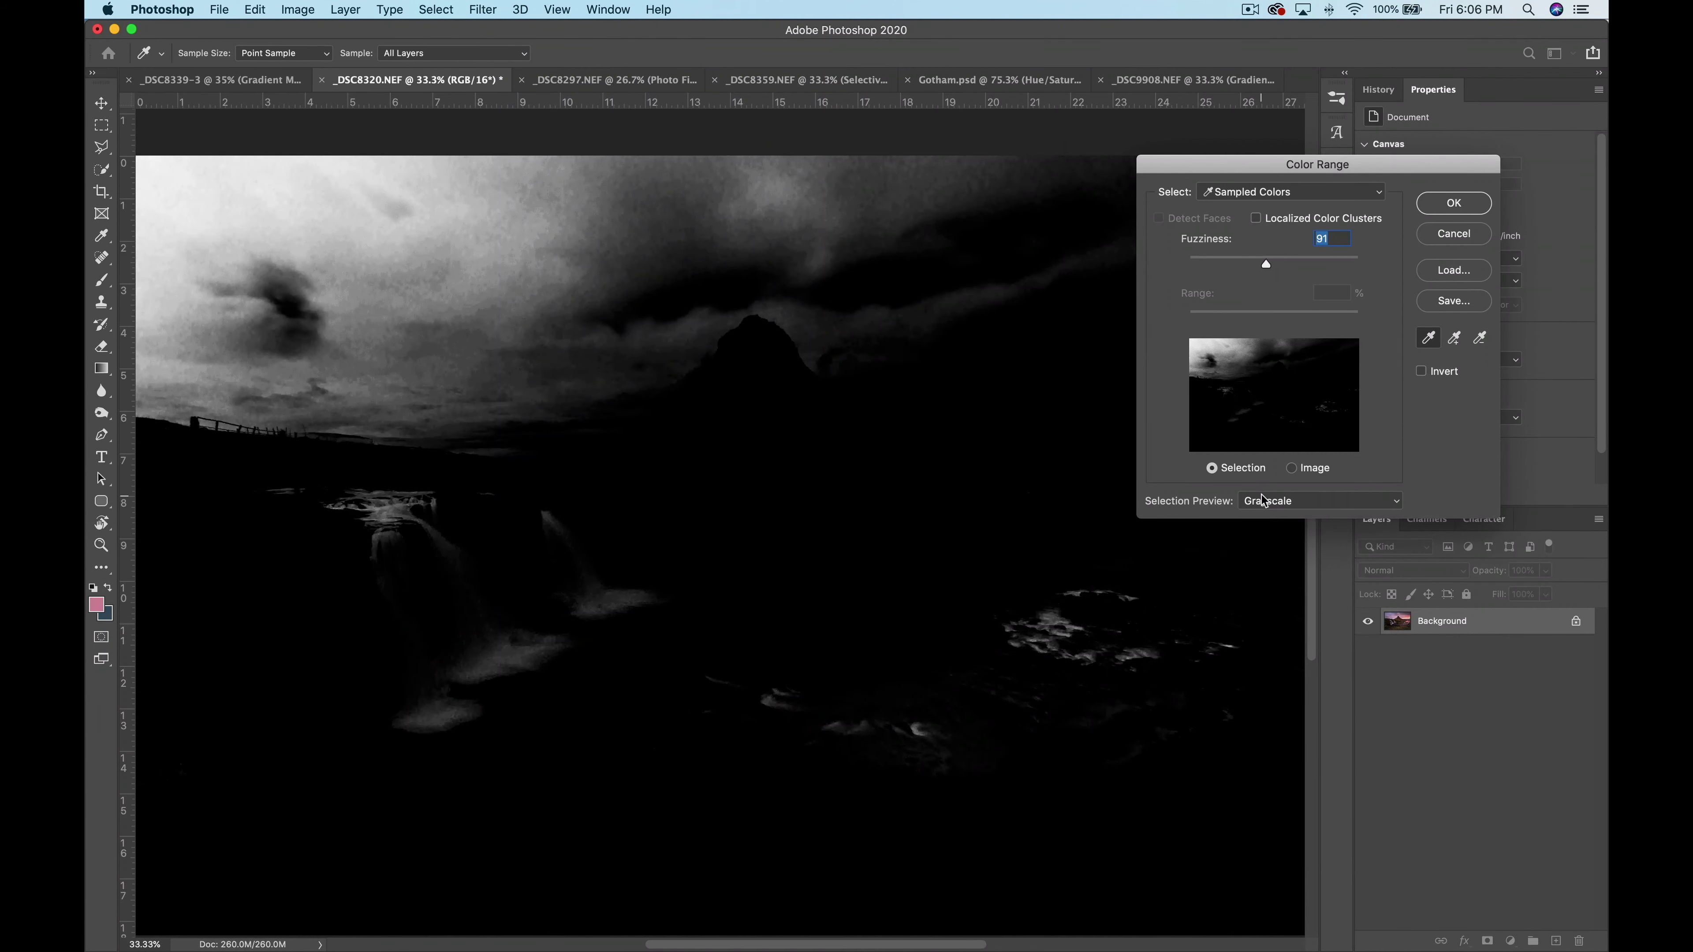
{"action": "left_click", "coordinate": [1263, 500]}
{"action": "left_click", "coordinate": [1264, 475]}
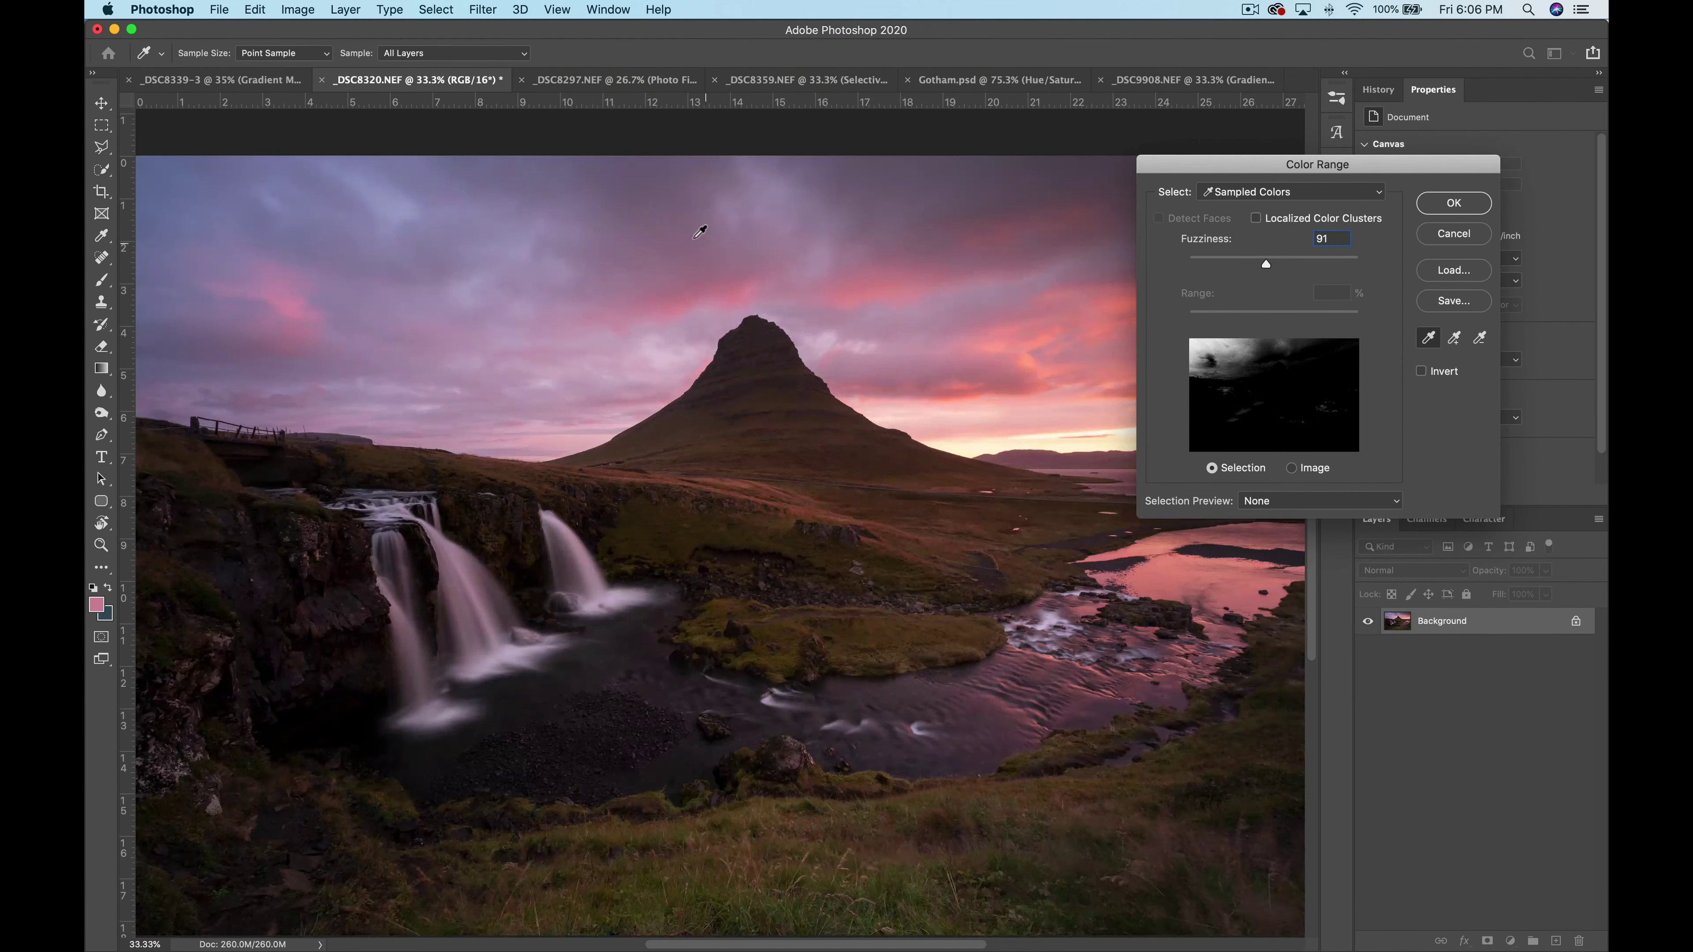
{"action": "left_click", "coordinate": [723, 286]}
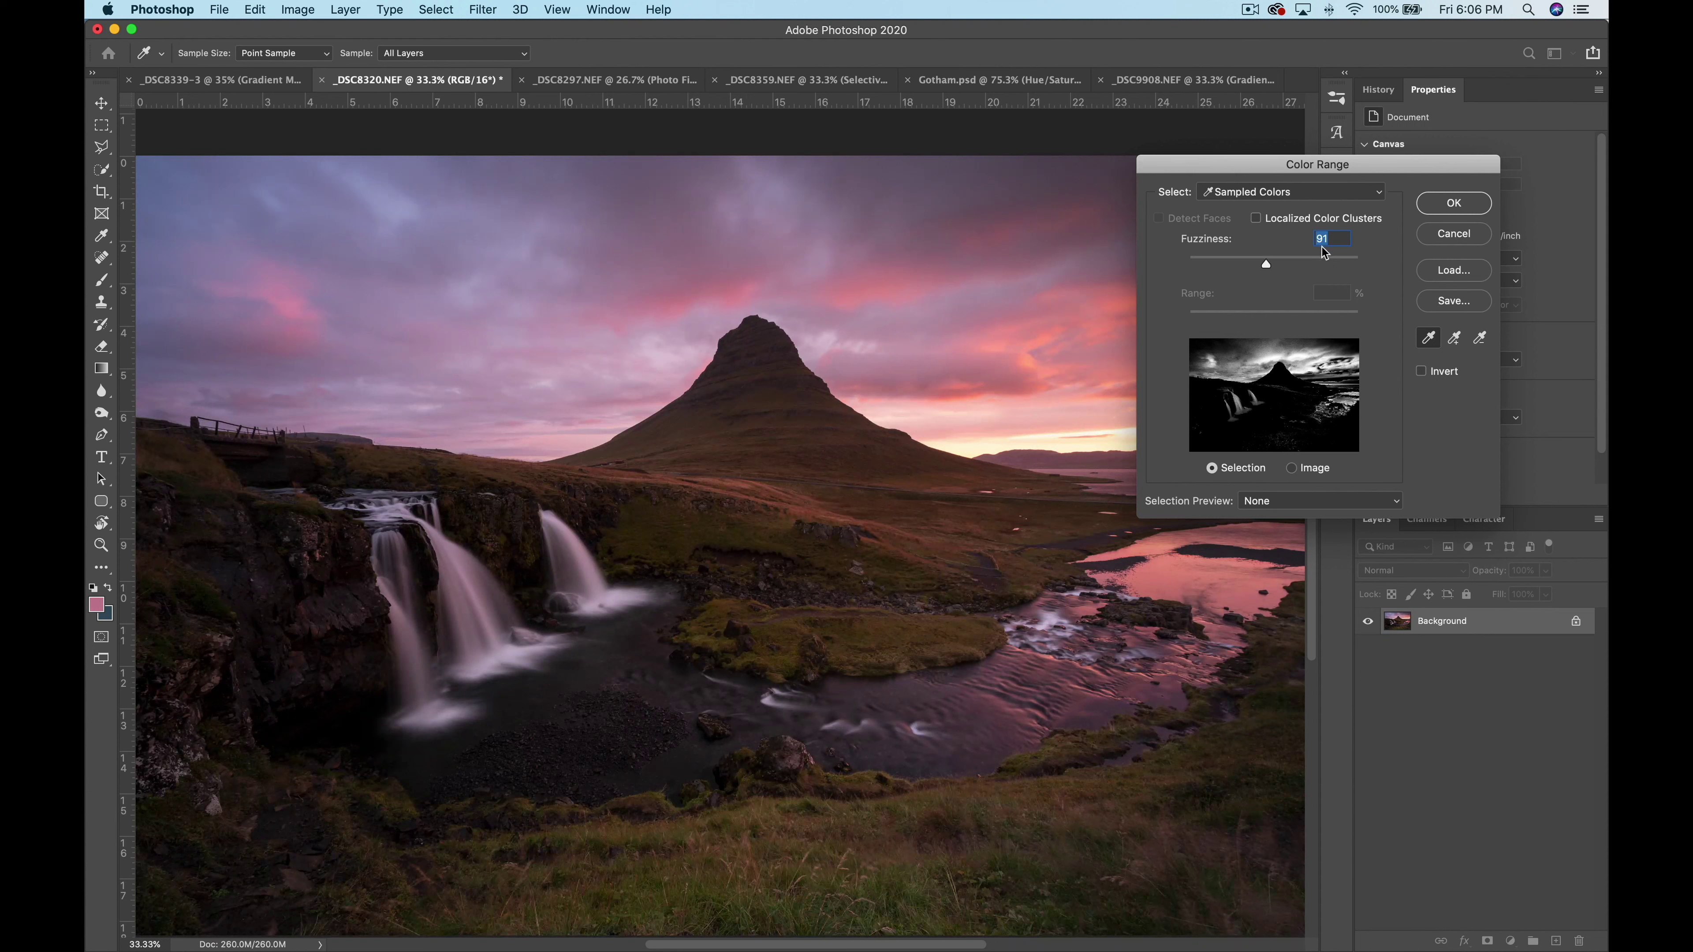
{"action": "left_click", "coordinate": [1299, 501]}
{"action": "left_click", "coordinate": [1301, 523]}
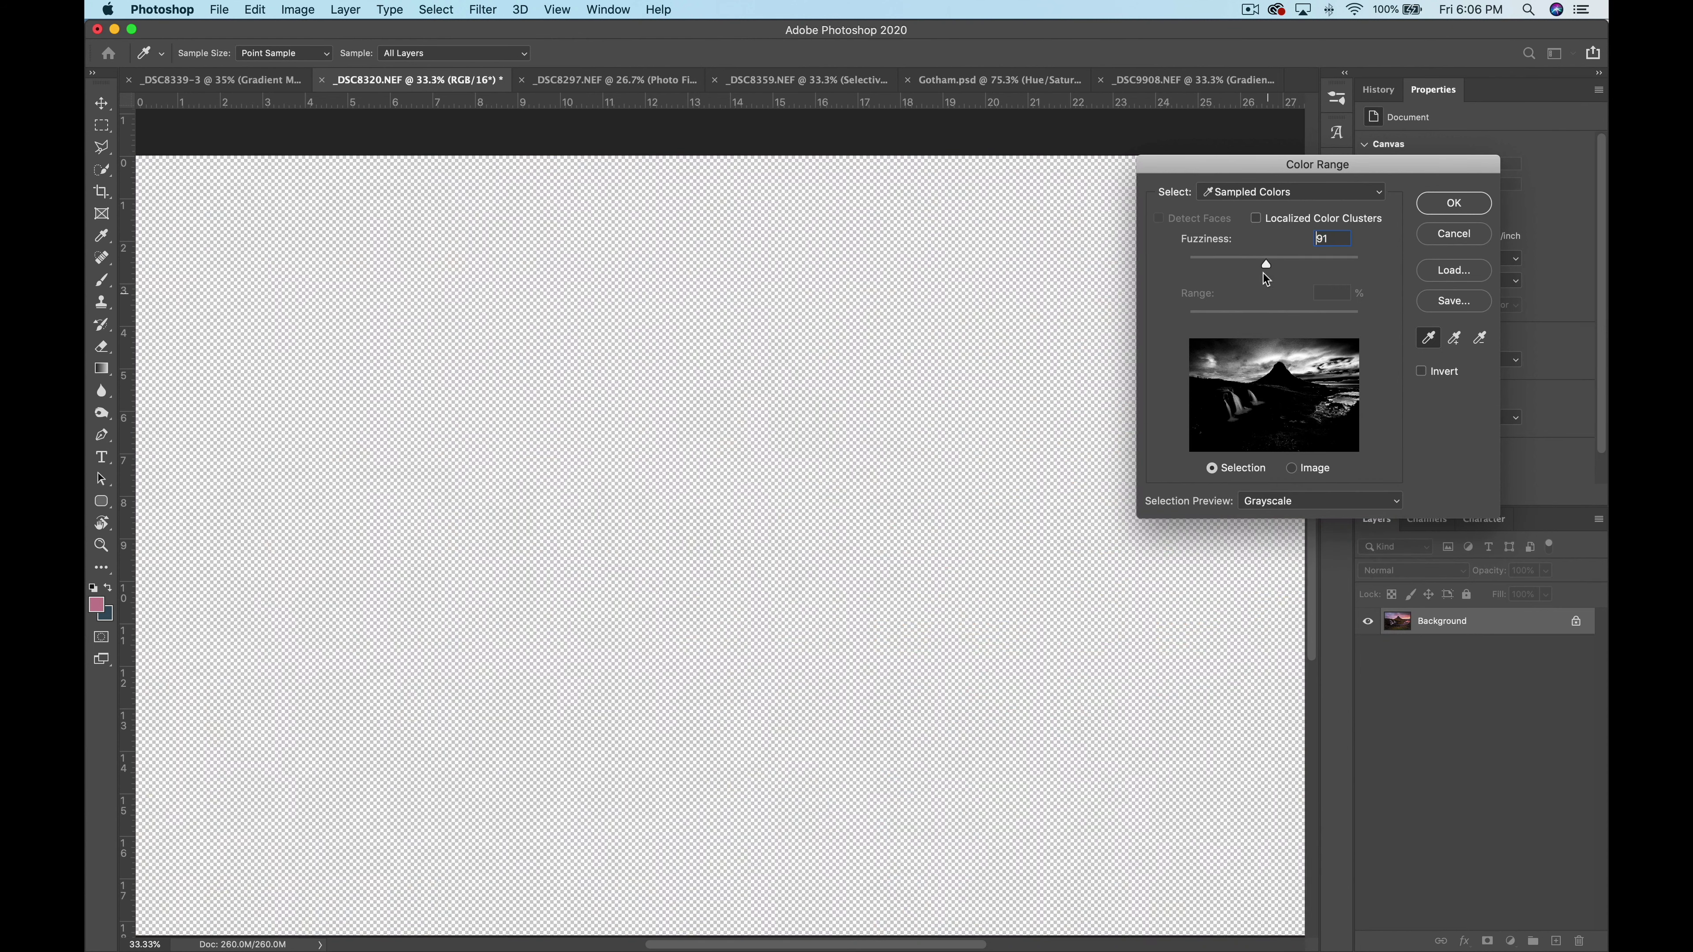
Refine the sky-and-water range with localized clusters at 100% range, then add a masked Color Balance layer.
{"action": "mouse_move", "coordinate": [1265, 257]}
{"action": "left_mouse_down"}
{"action": "mouse_move", "coordinate": [1290, 260]}
{"action": "mouse_move", "coordinate": [1268, 259]}
{"action": "left_mouse_up"}
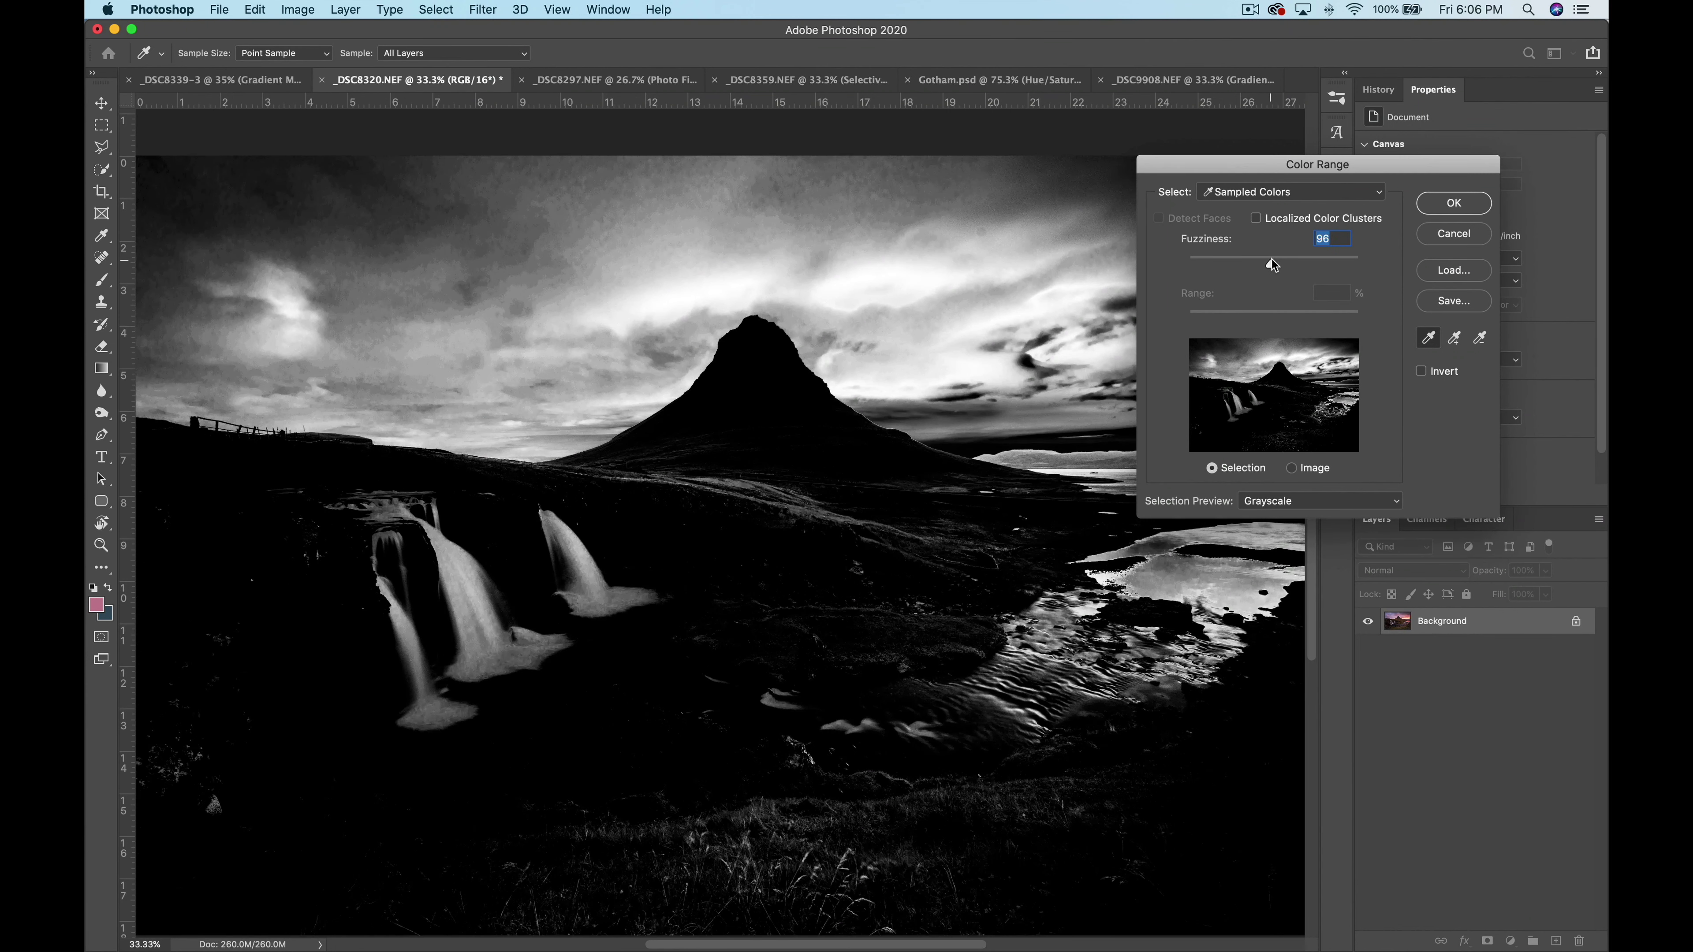
{"action": "left_click", "coordinate": [1256, 218]}
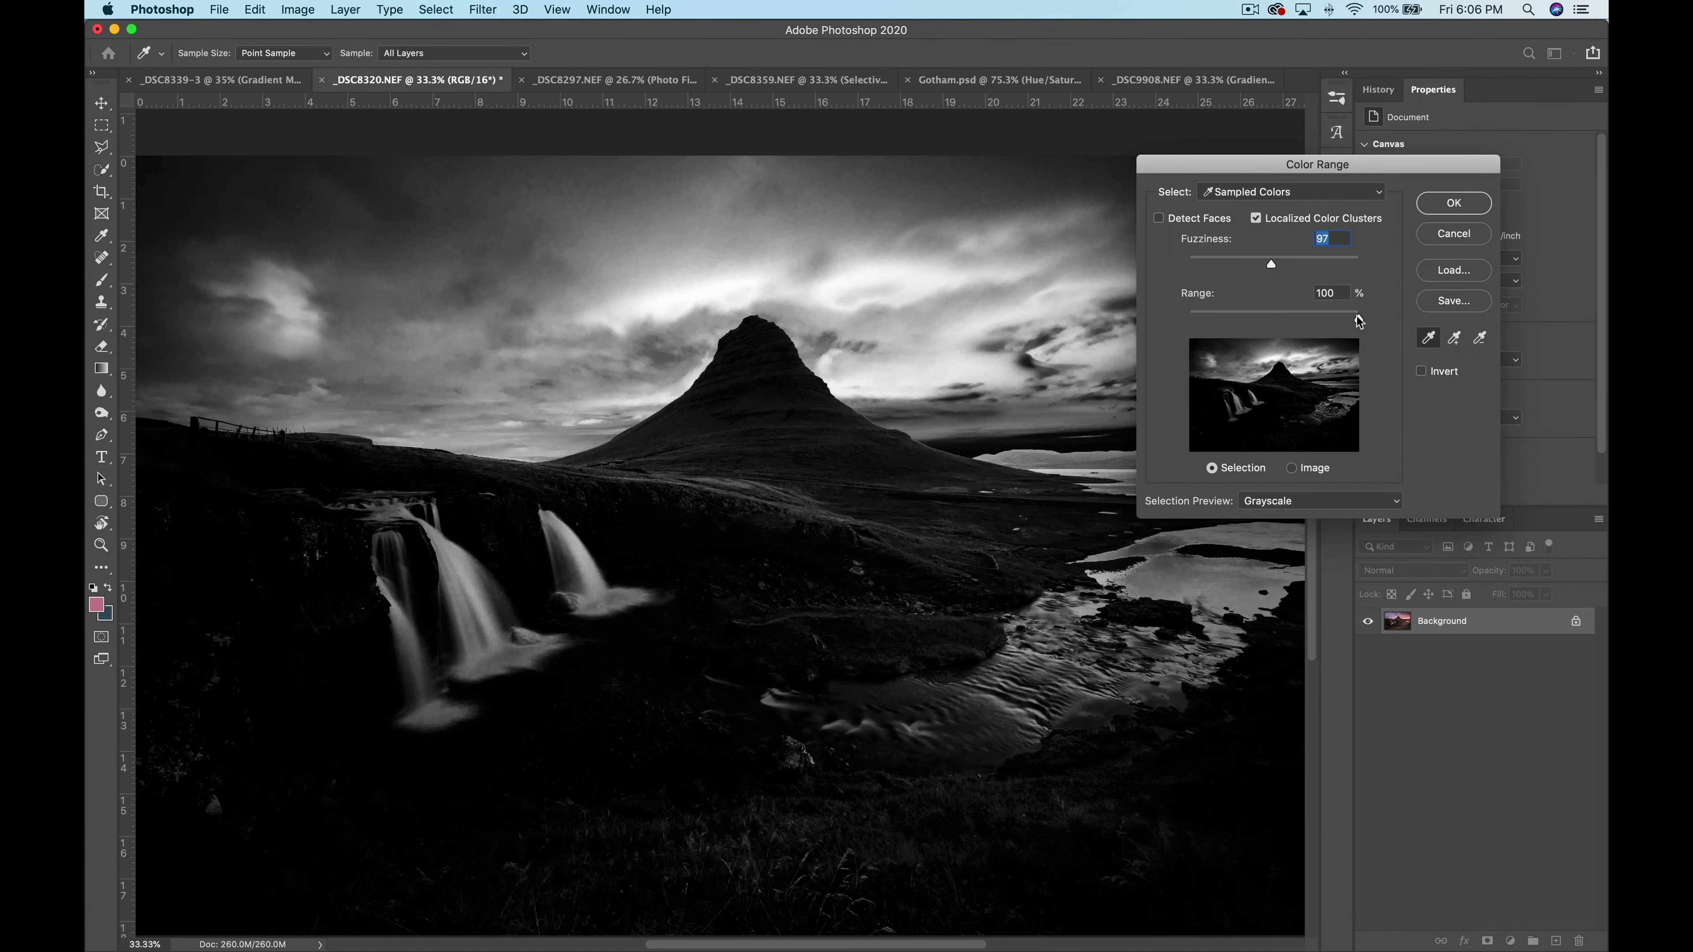
{"action": "mouse_move", "coordinate": [1358, 321]}
{"action": "left_mouse_down"}
{"action": "mouse_move", "coordinate": [1209, 320]}
{"action": "mouse_move", "coordinate": [1363, 310]}
{"action": "left_mouse_up"}
{"action": "left_click", "coordinate": [1344, 290]}
{"action": "left_click", "coordinate": [764, 227], "text": "shift"}
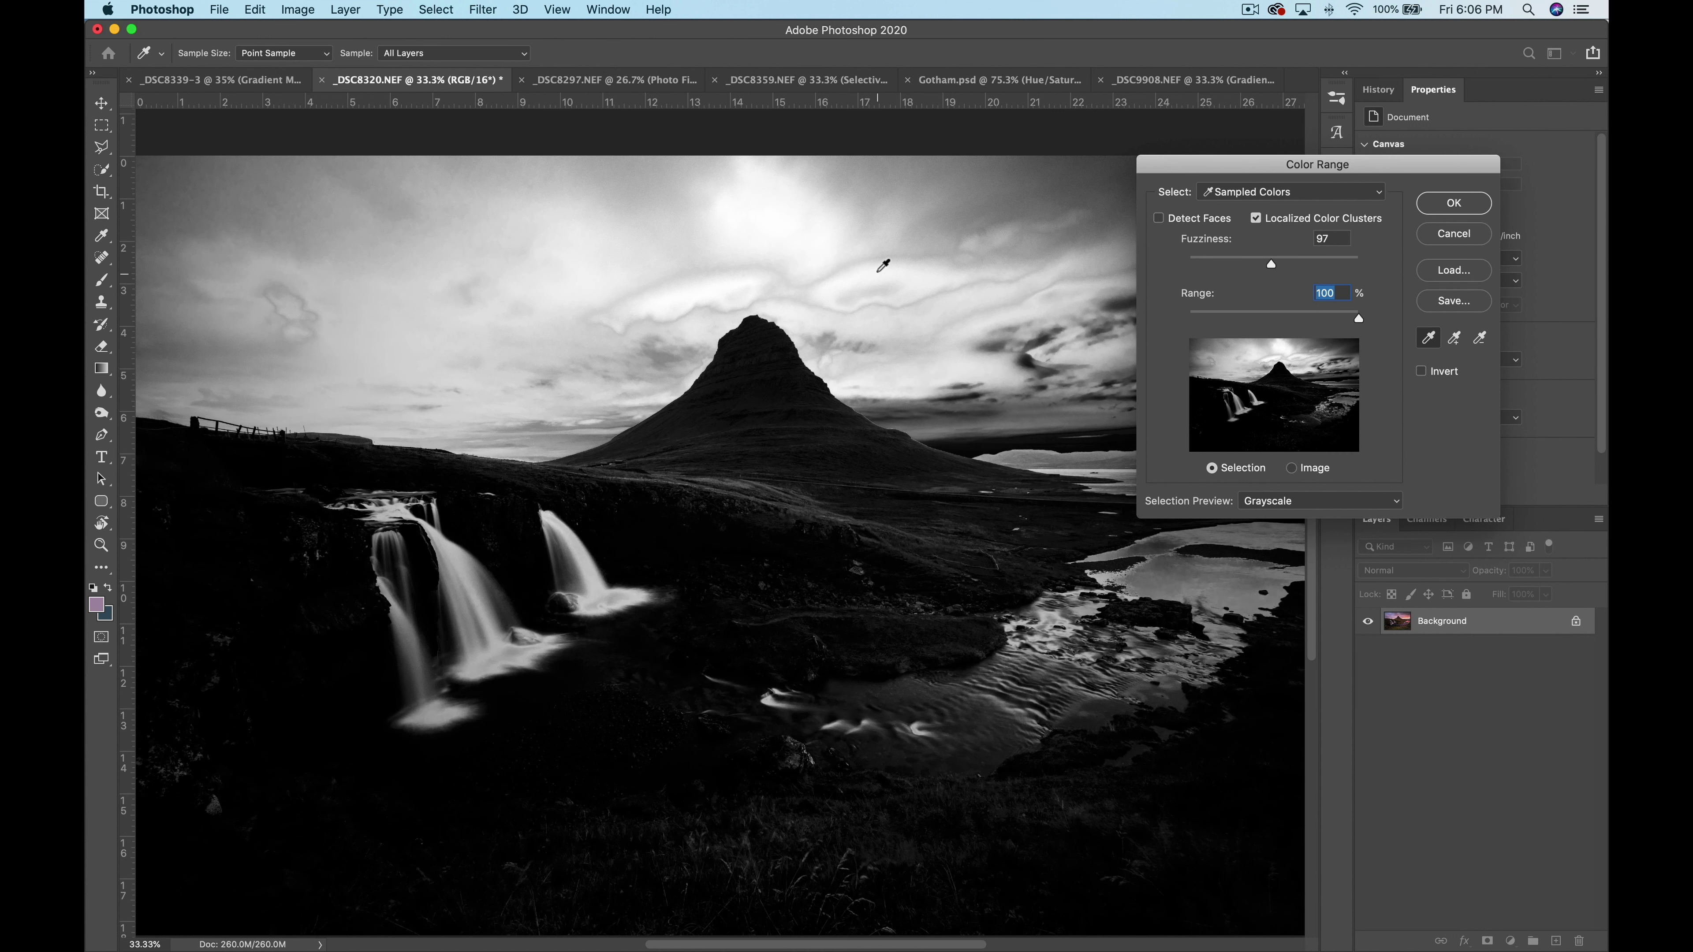
{"action": "left_click", "coordinate": [880, 271], "text": "alt"}
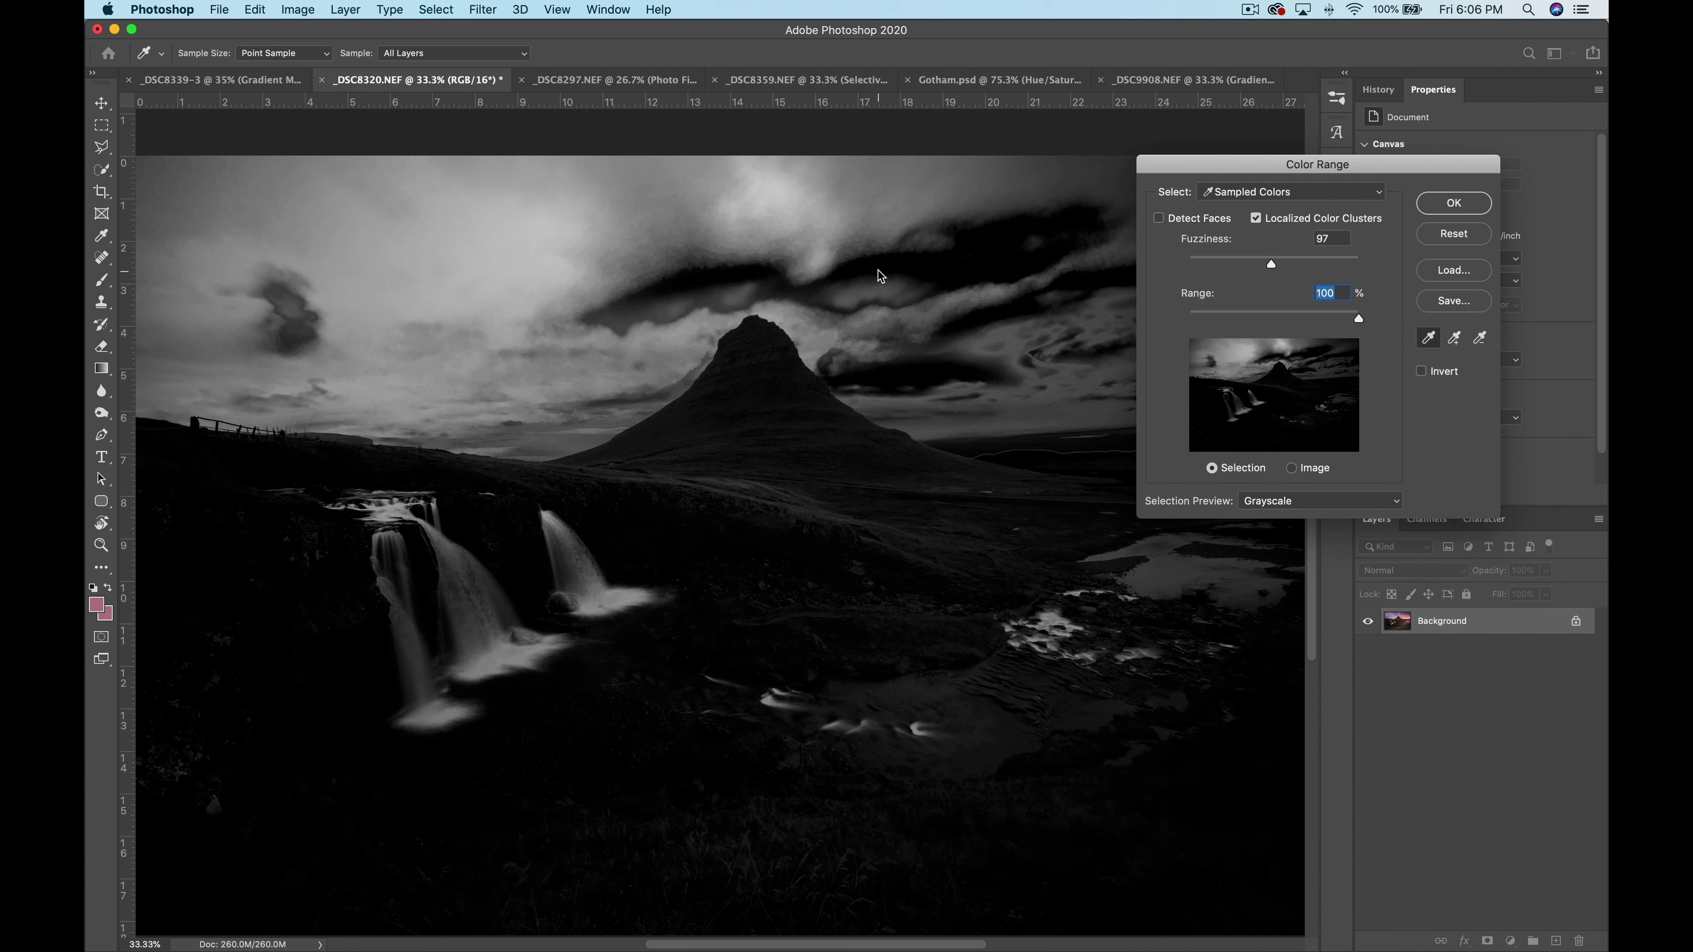
{"action": "left_click", "coordinate": [880, 272], "text": "shift"}
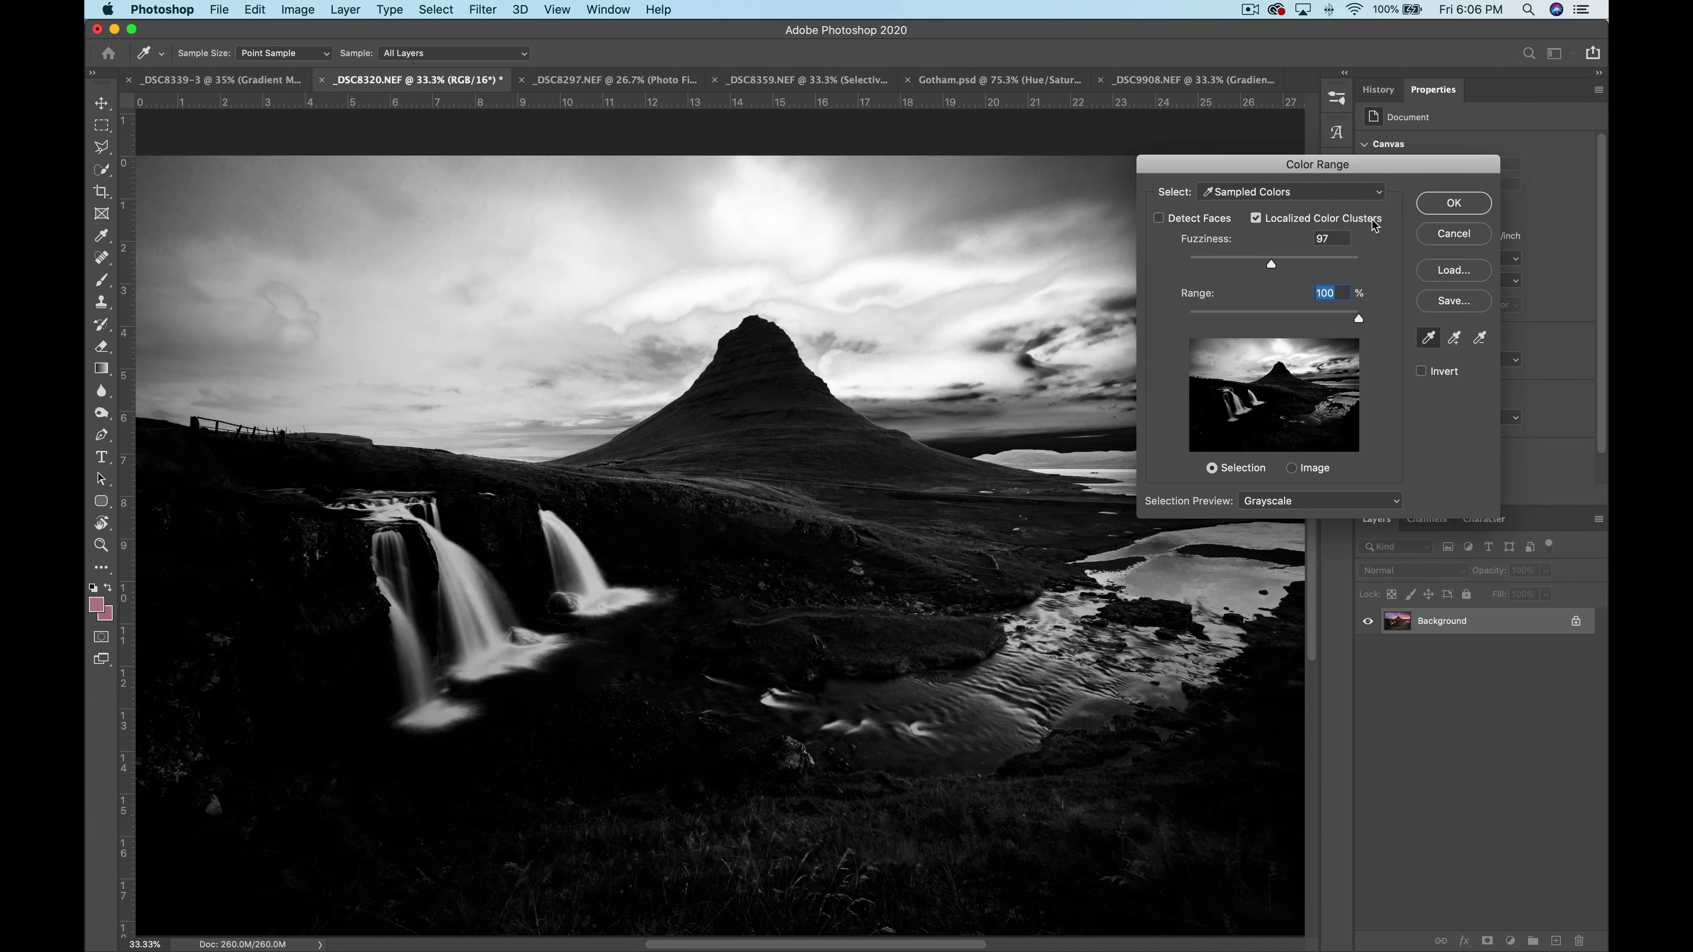
{"action": "left_click", "coordinate": [1454, 203]}
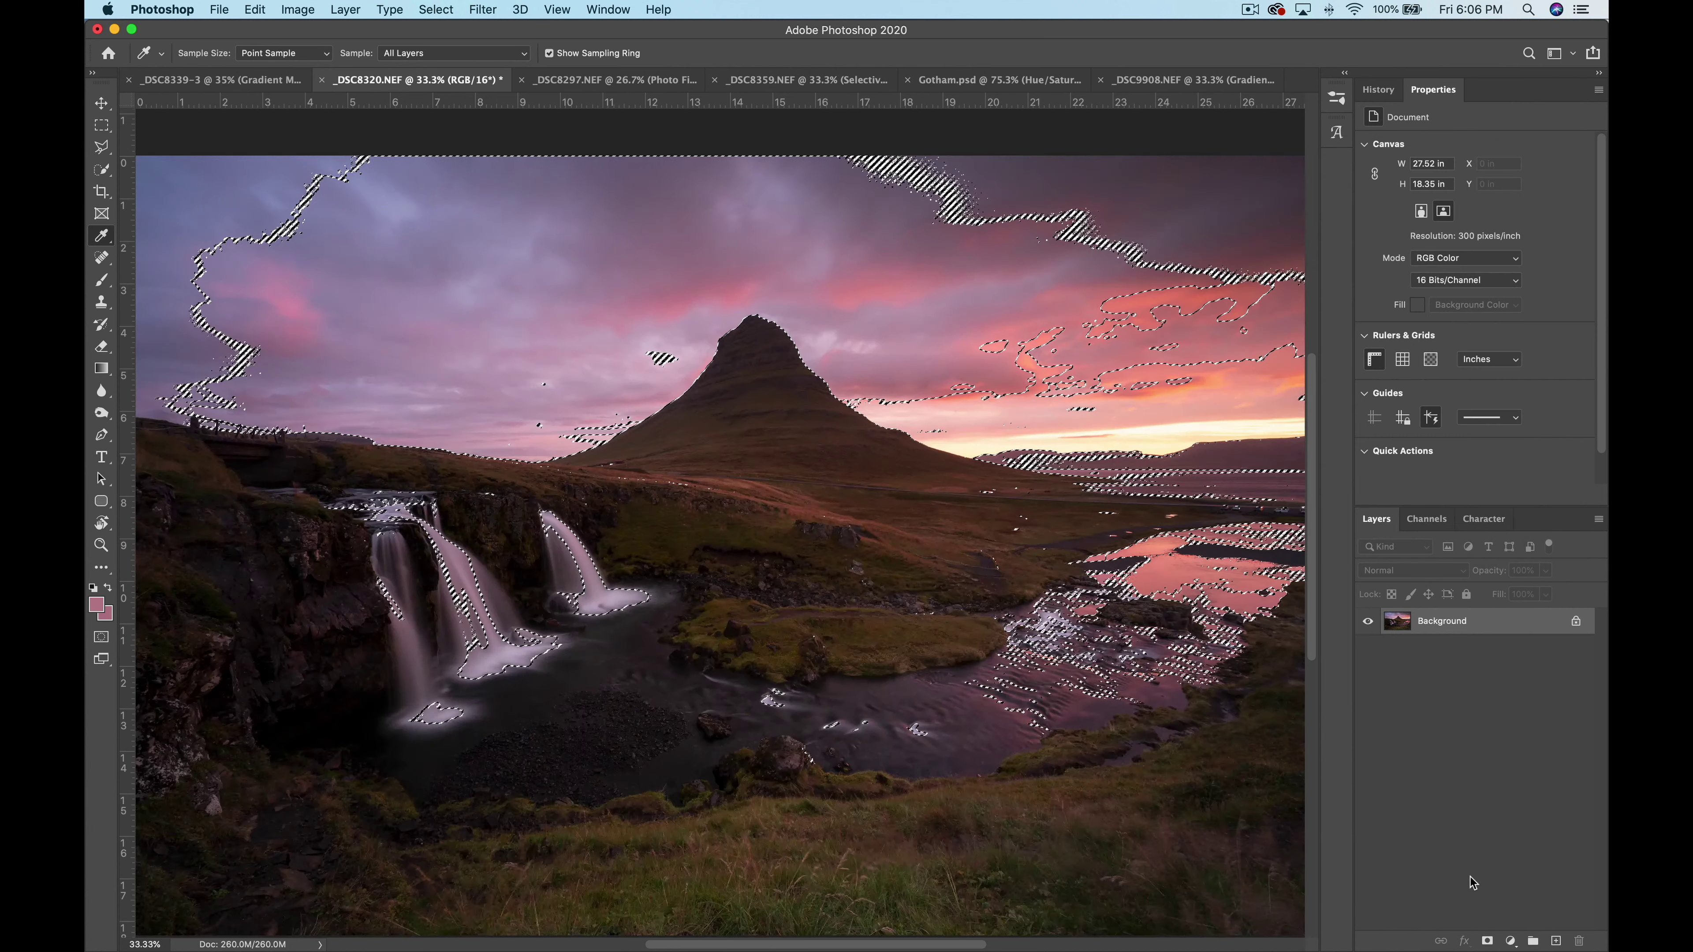
{"action": "left_click", "coordinate": [1511, 941]}
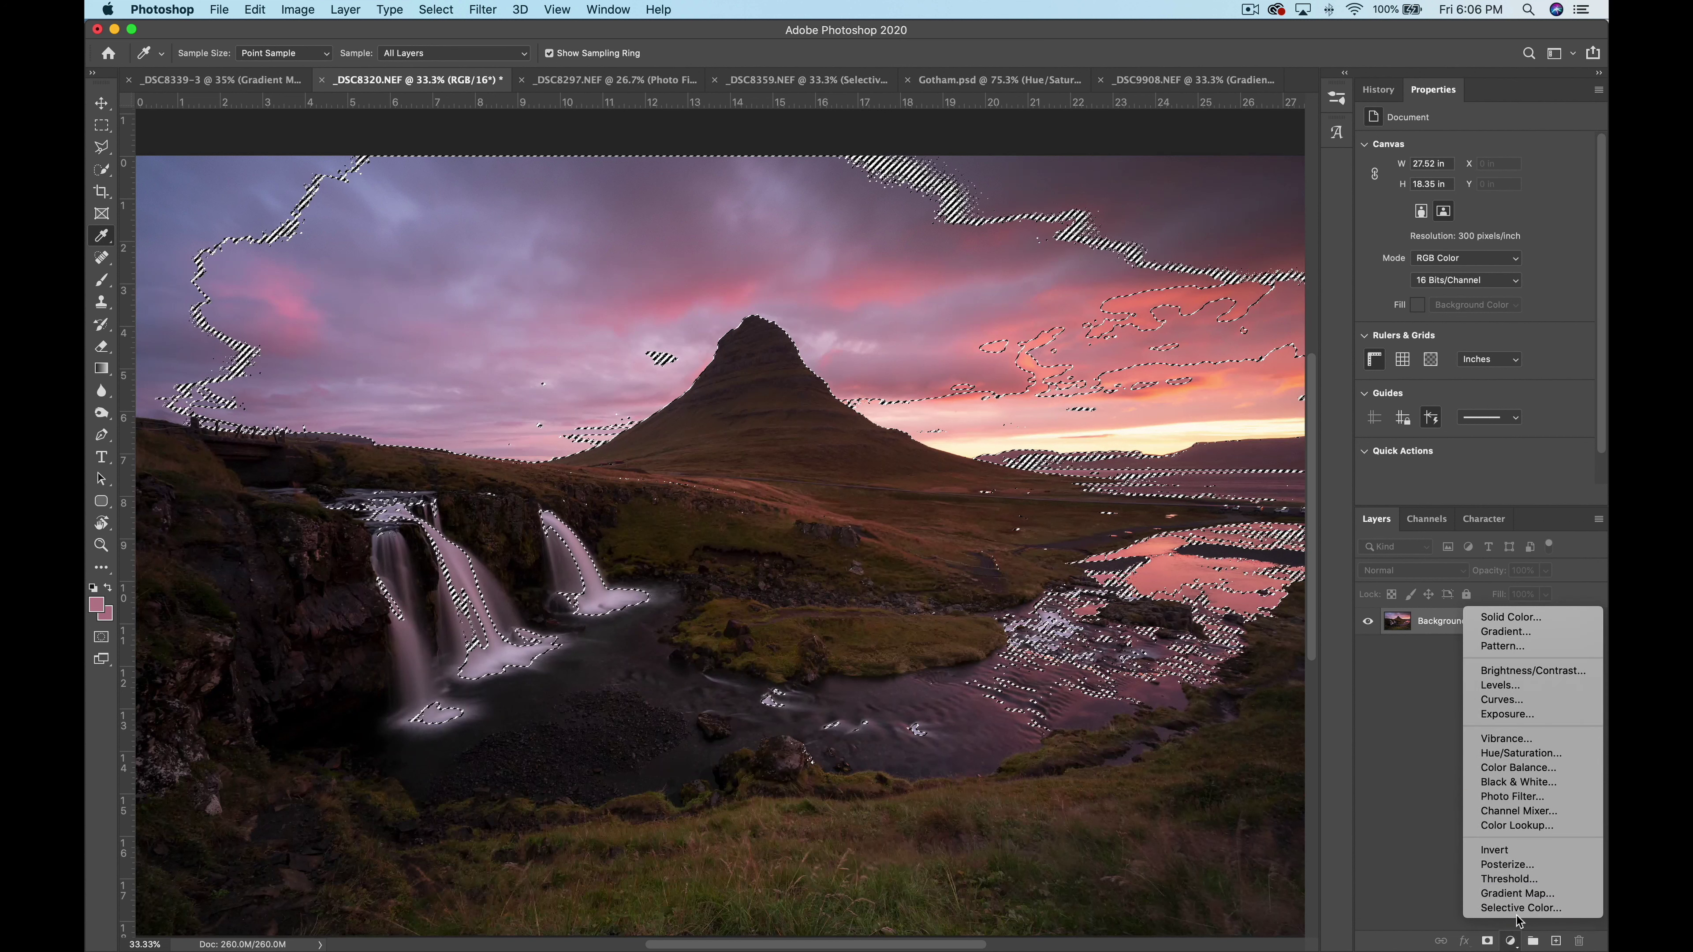
{"action": "left_click", "coordinate": [1517, 768]}
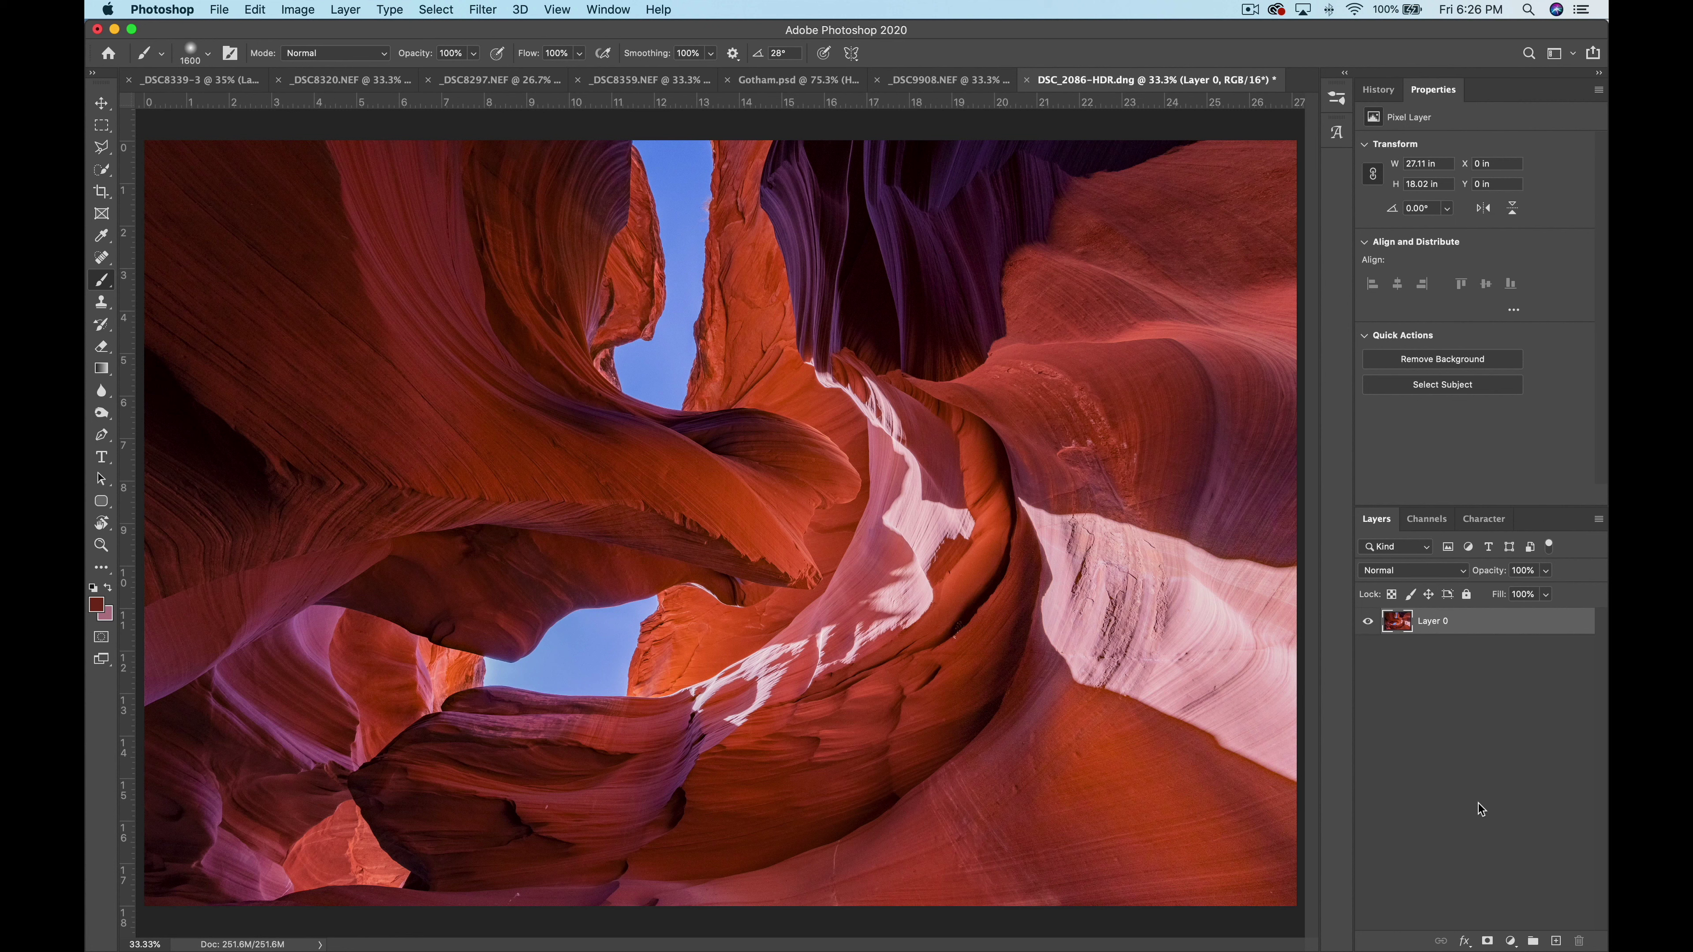
Create a new layer above the canyon photo with its blend mode set to Color.
{"action": "left_click", "coordinate": [1557, 940]}
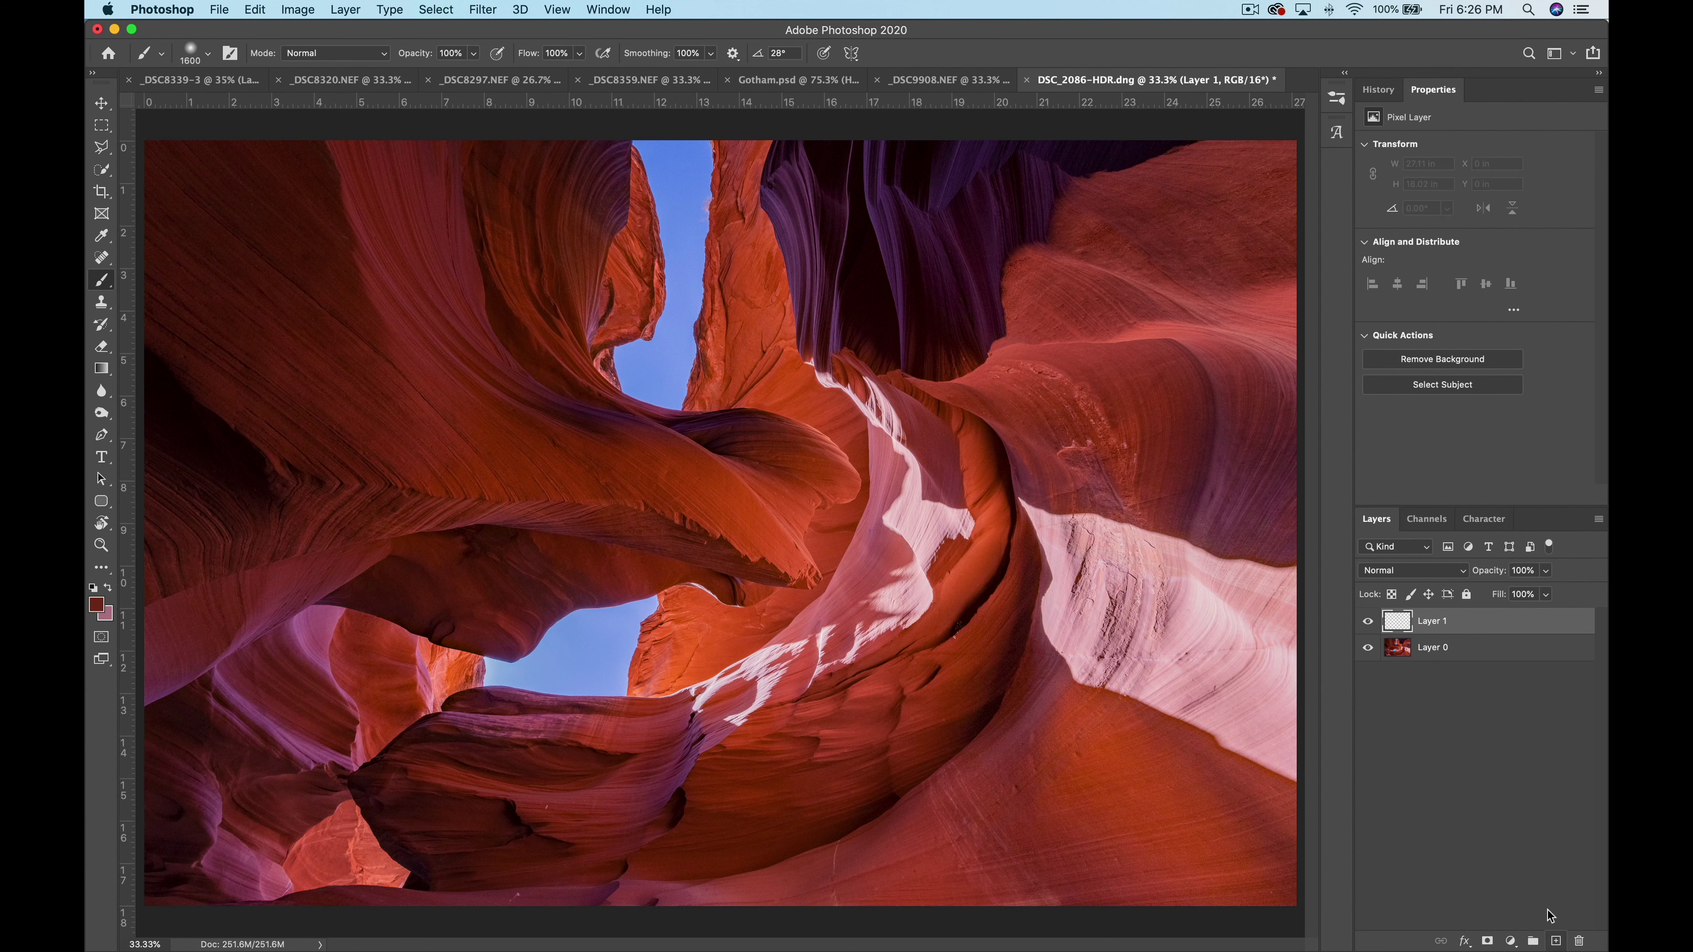
{"action": "left_click", "coordinate": [1401, 577]}
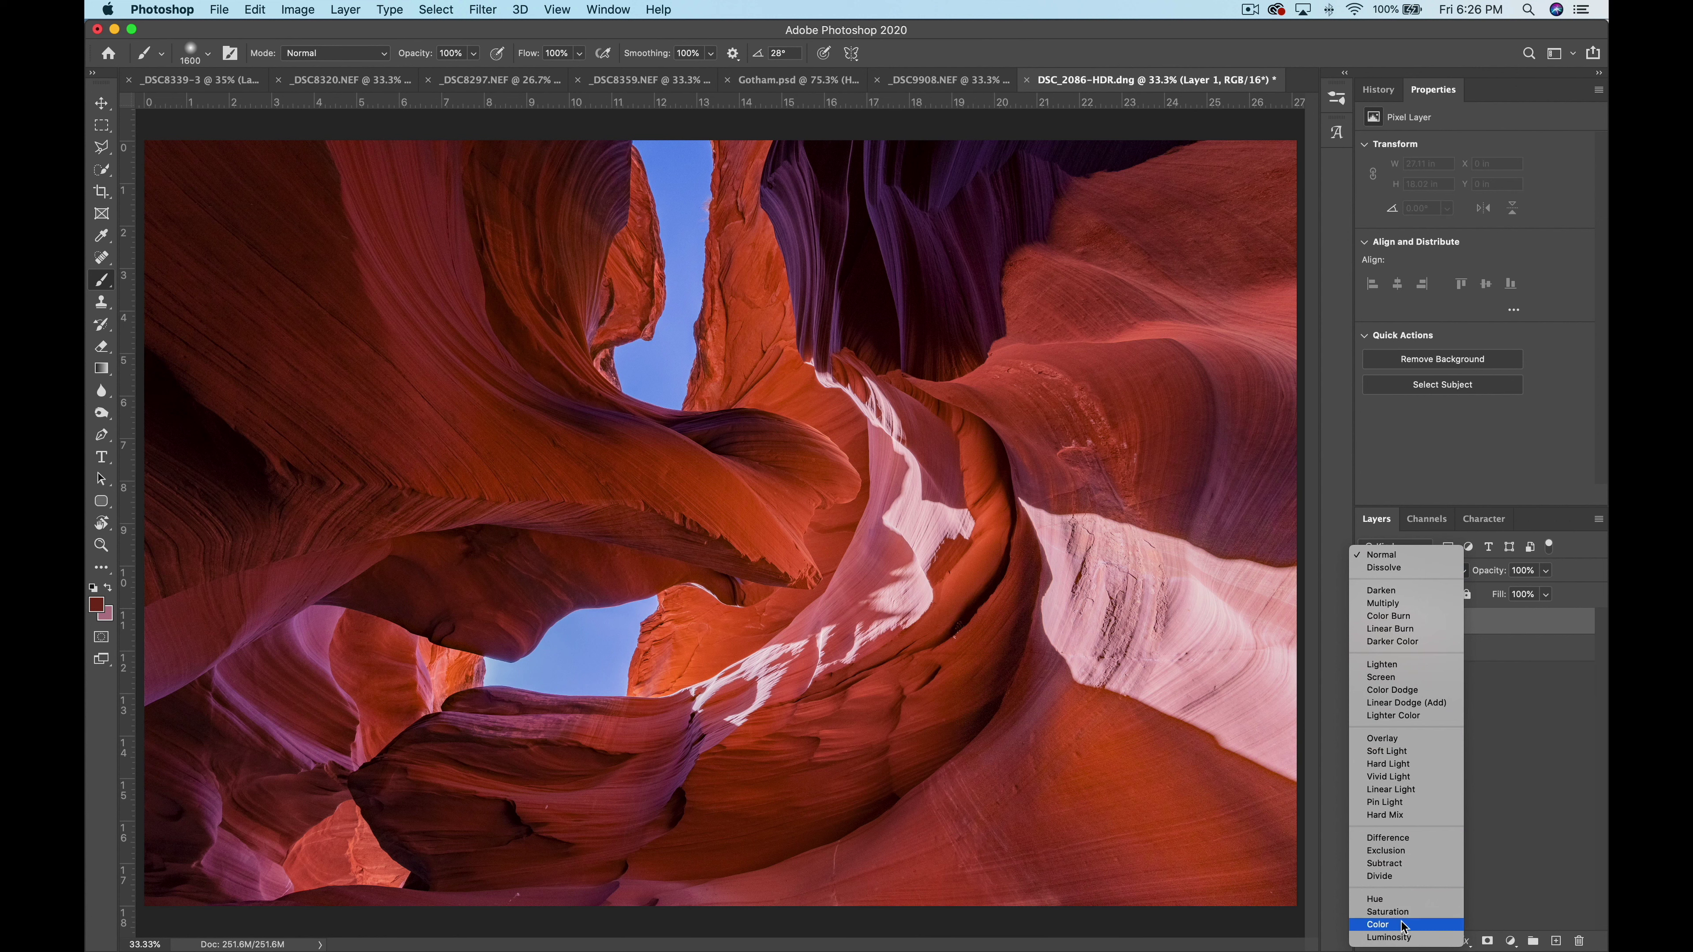
{"action": "left_click", "coordinate": [1403, 927]}
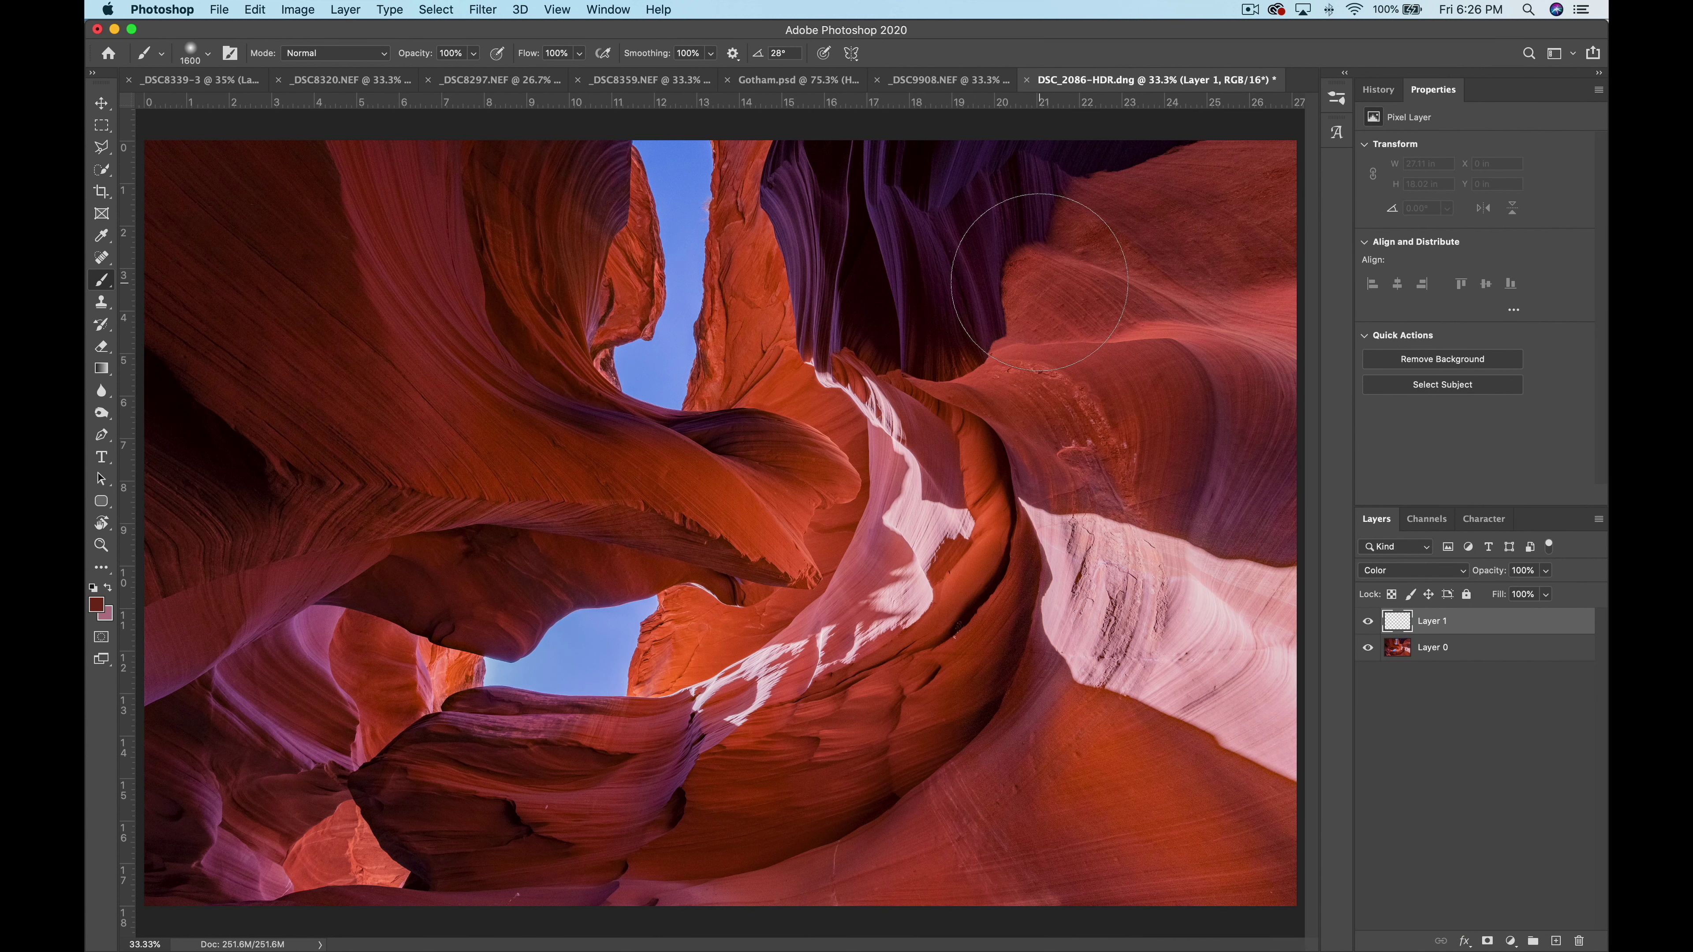
Sample canyon reds and paint over the purple upper-middle, upper-left and lower-left walls.
{"action": "left_click", "coordinate": [1029, 286], "text": "alt"}
{"action": "mouse_move", "coordinate": [1032, 291]}
{"action": "left_mouse_down"}
{"action": "mouse_move", "coordinate": [975, 237]}
{"action": "mouse_move", "coordinate": [934, 233]}
{"action": "mouse_move", "coordinate": [1076, 173]}
{"action": "mouse_move", "coordinate": [997, 198]}
{"action": "mouse_move", "coordinate": [930, 304]}
{"action": "mouse_move", "coordinate": [864, 300]}
{"action": "mouse_move", "coordinate": [830, 224]}
{"action": "mouse_move", "coordinate": [827, 268]}
{"action": "mouse_move", "coordinate": [847, 225]}
{"action": "mouse_move", "coordinate": [892, 265]}
{"action": "mouse_move", "coordinate": [869, 376]}
{"action": "left_mouse_up"}
{"action": "left_click", "coordinate": [543, 223], "text": "alt"}
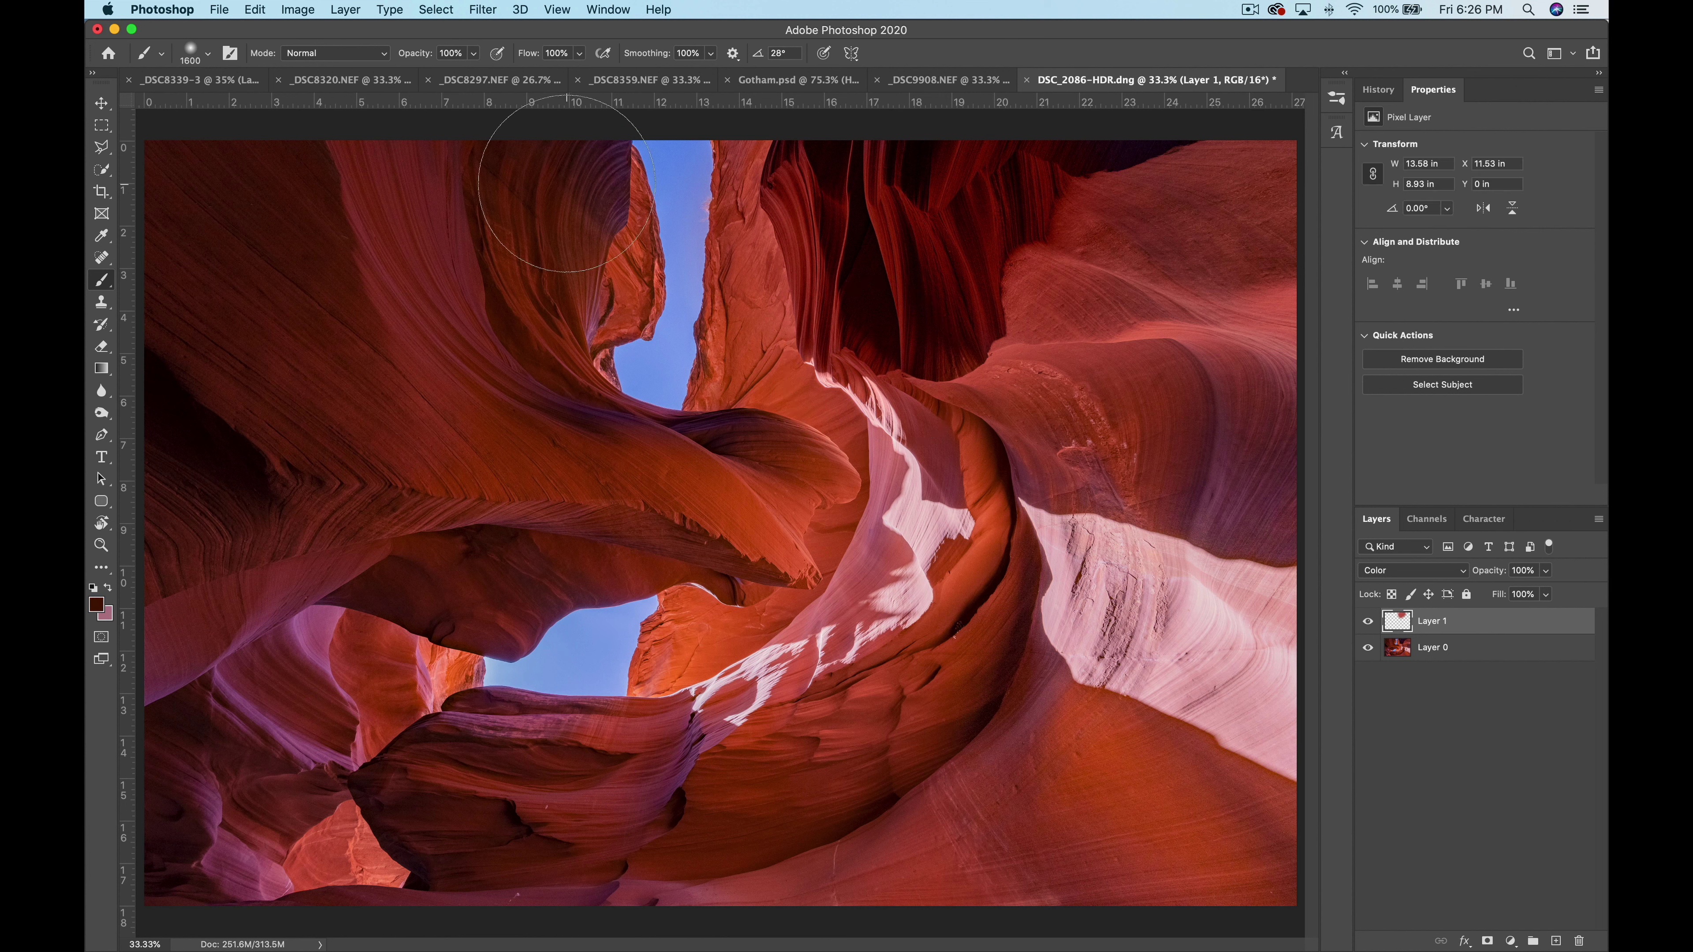
{"action": "mouse_move", "coordinate": [540, 200]}
{"action": "left_mouse_down"}
{"action": "mouse_move", "coordinate": [553, 184]}
{"action": "mouse_move", "coordinate": [473, 321]}
{"action": "left_mouse_up"}
{"action": "mouse_move", "coordinate": [233, 566]}
{"action": "left_mouse_down"}
{"action": "mouse_move", "coordinate": [164, 815]}
{"action": "mouse_move", "coordinate": [236, 875]}
{"action": "mouse_move", "coordinate": [367, 870]}
{"action": "mouse_move", "coordinate": [617, 913]}
{"action": "mouse_move", "coordinate": [697, 806]}
{"action": "mouse_move", "coordinate": [476, 754]}
{"action": "mouse_move", "coordinate": [311, 662]}
{"action": "mouse_move", "coordinate": [296, 566]}
{"action": "mouse_move", "coordinate": [238, 745]}
{"action": "left_mouse_up"}
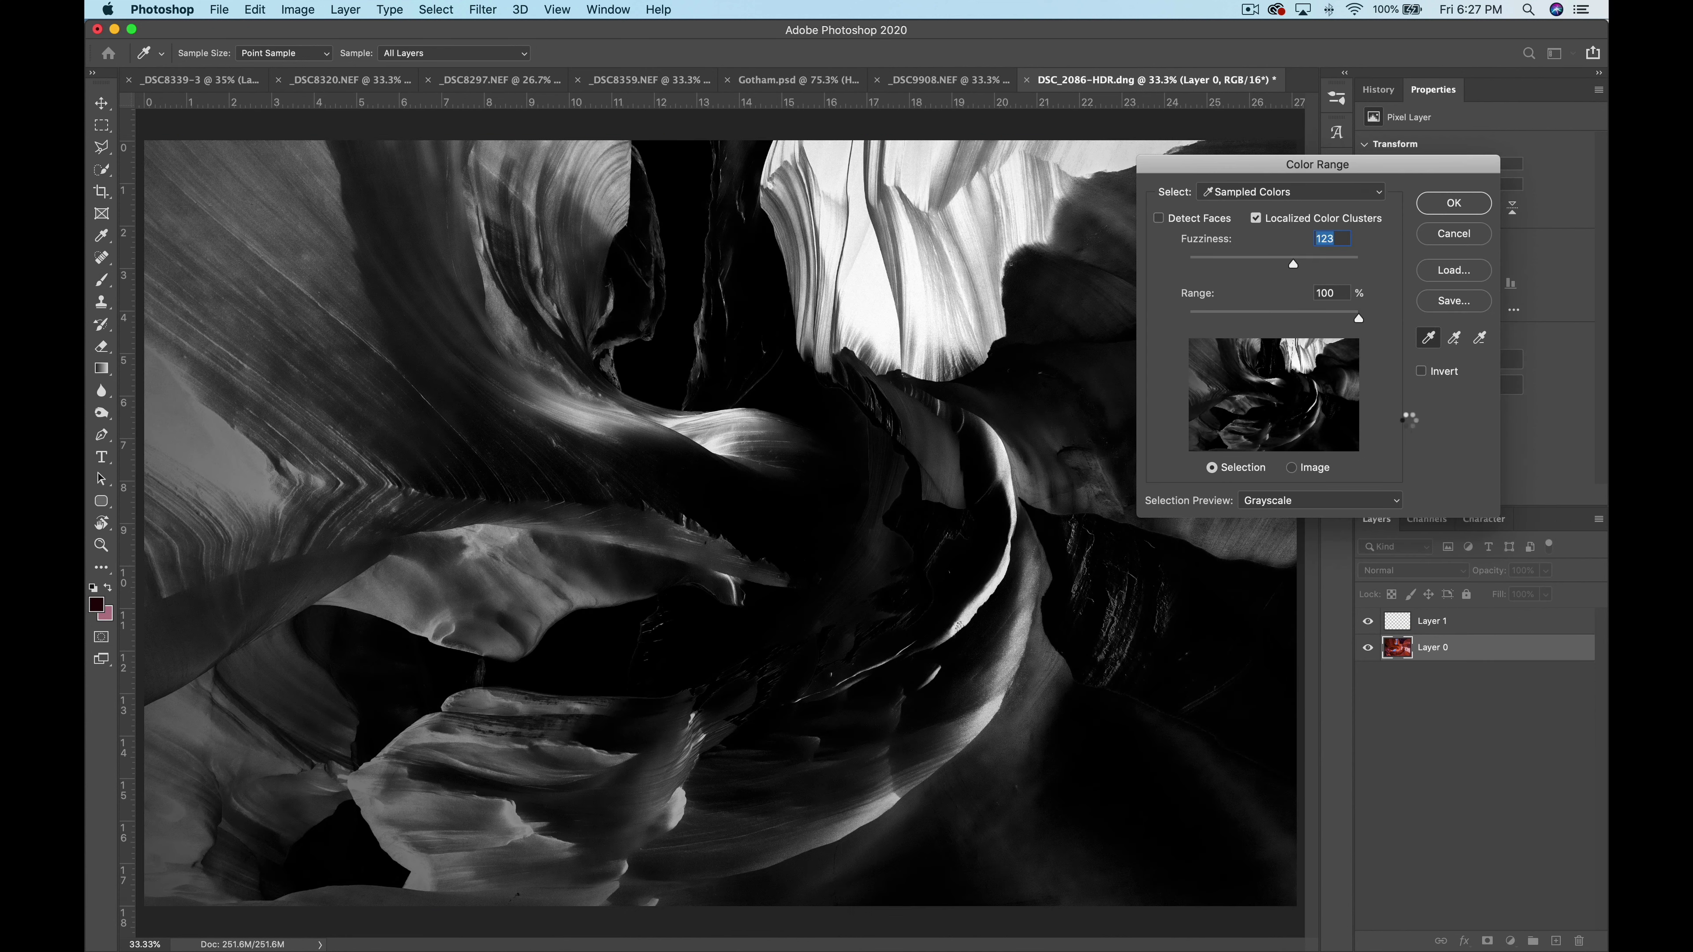
Deselect and give Layer 1 a white layer mask.
{"action": "key", "text": "Return"}
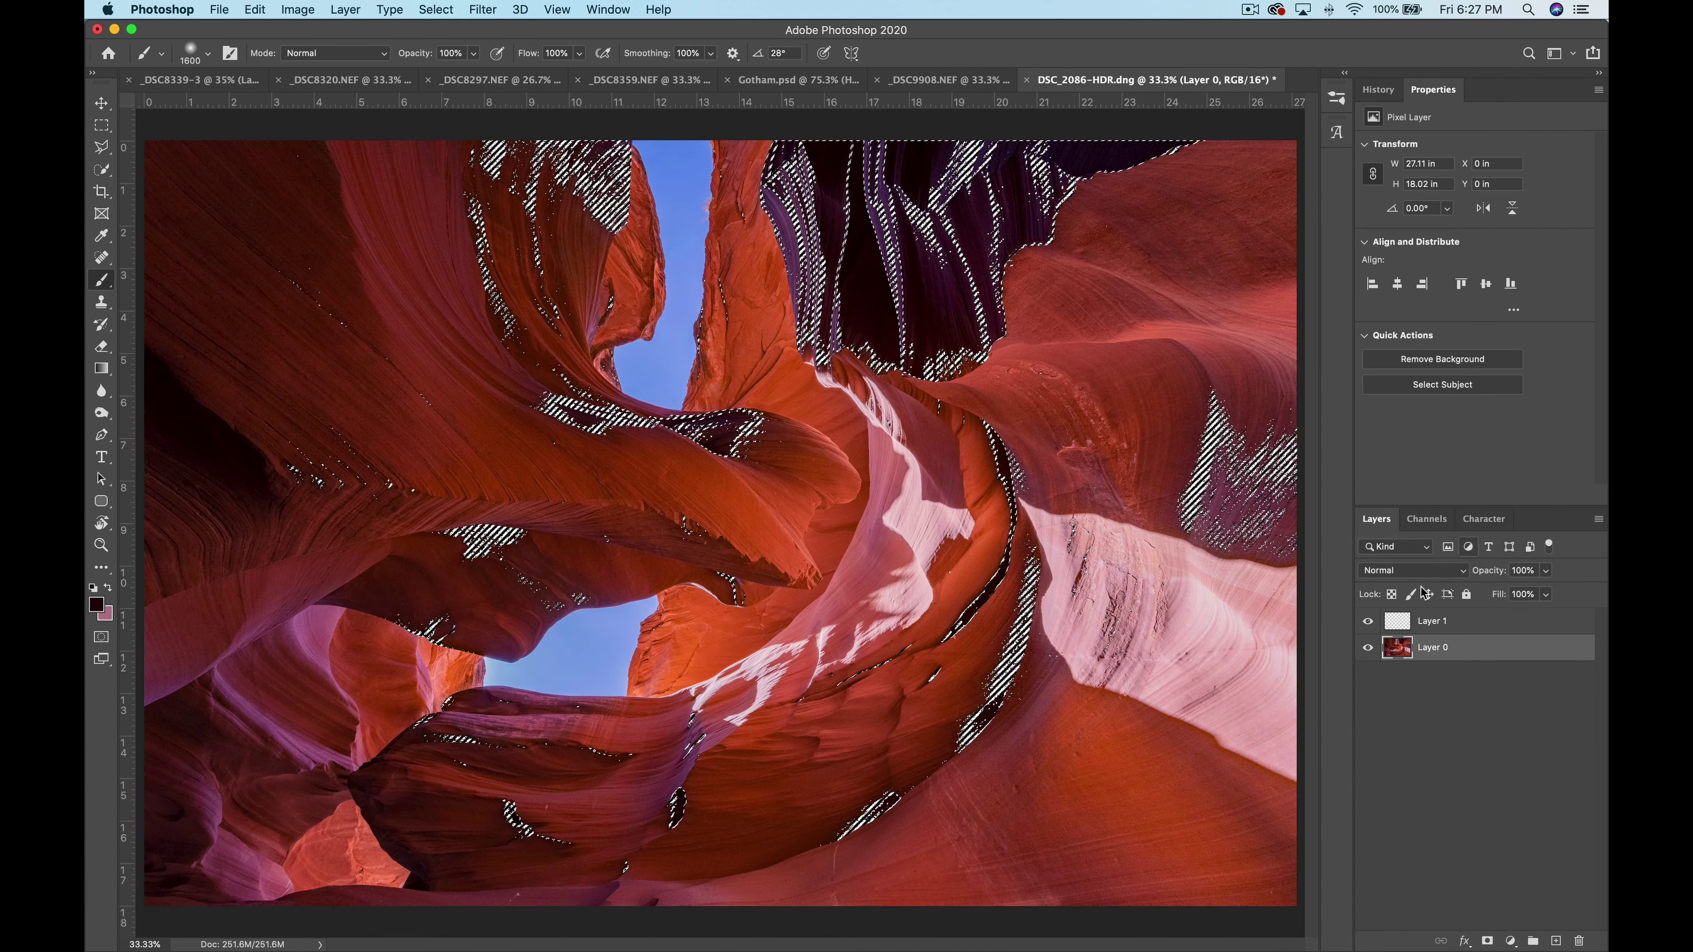
{"action": "left_click", "coordinate": [1397, 622]}
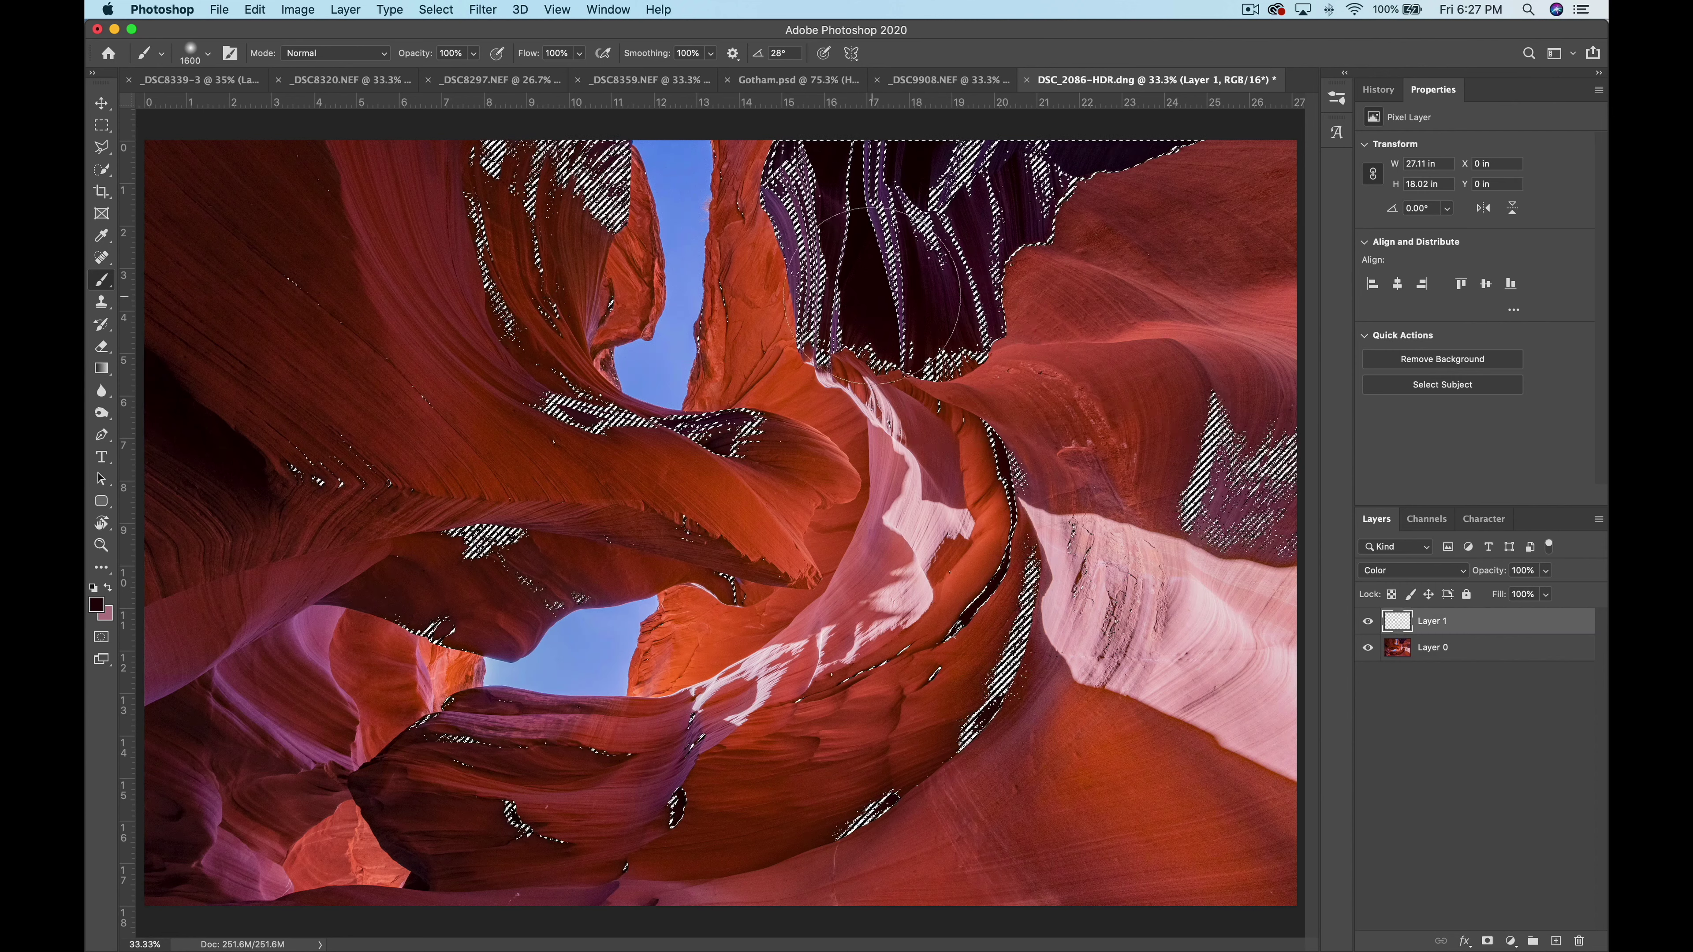
{"action": "key", "text": "super+d"}
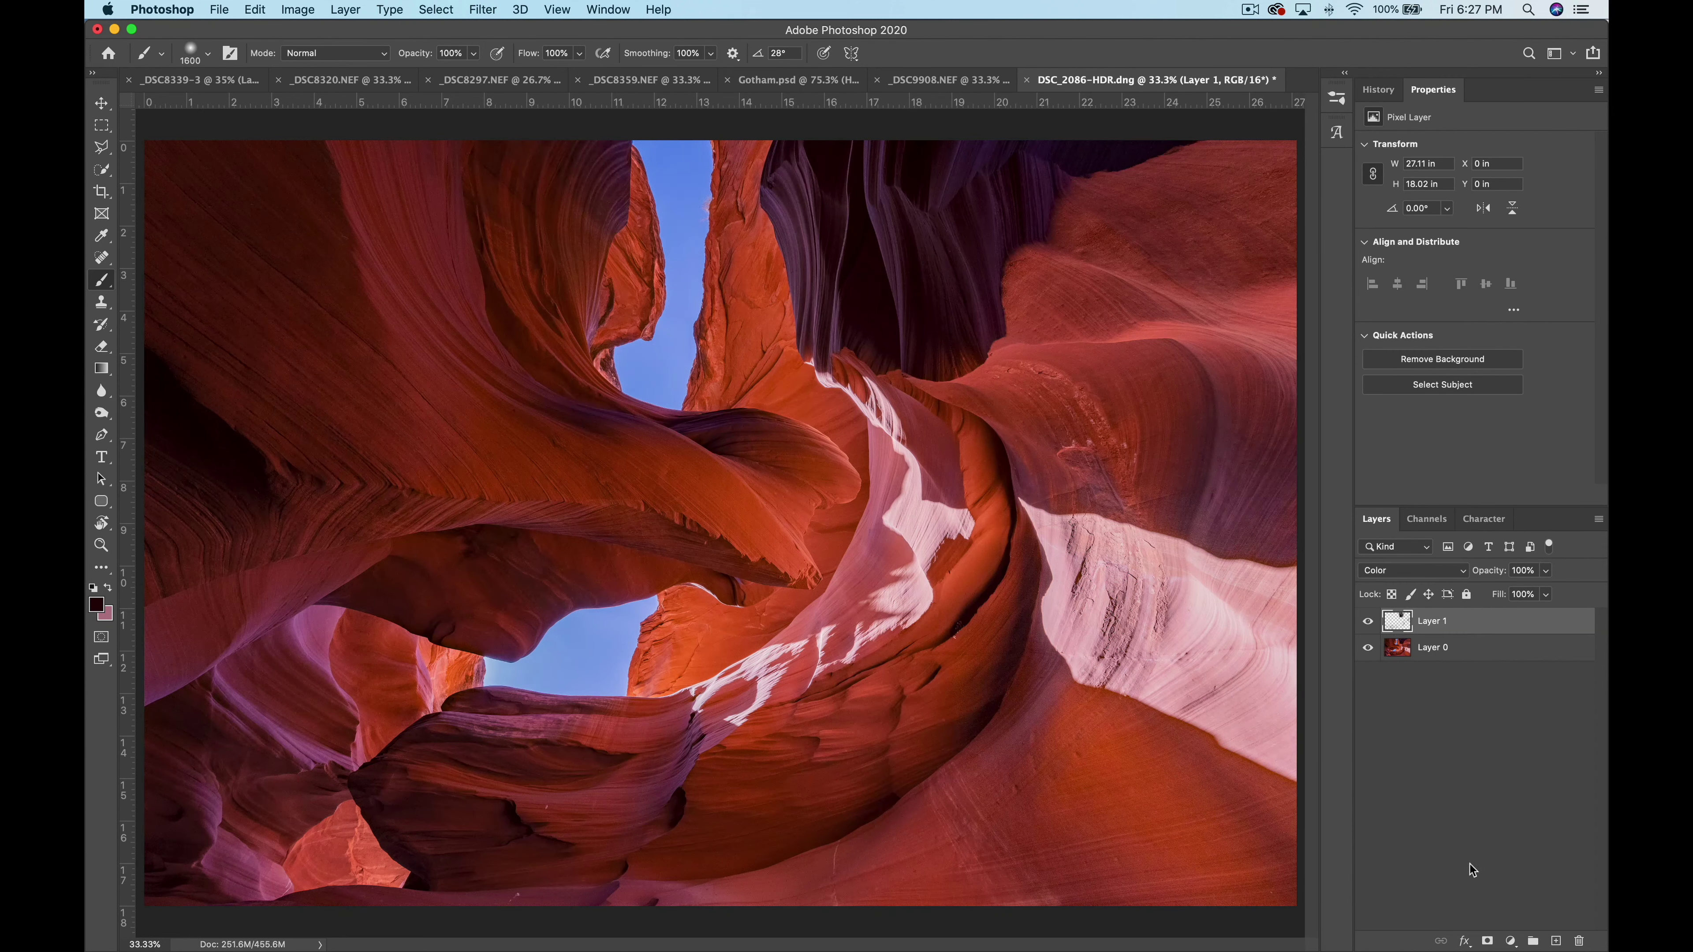
{"action": "left_click", "coordinate": [1487, 941]}
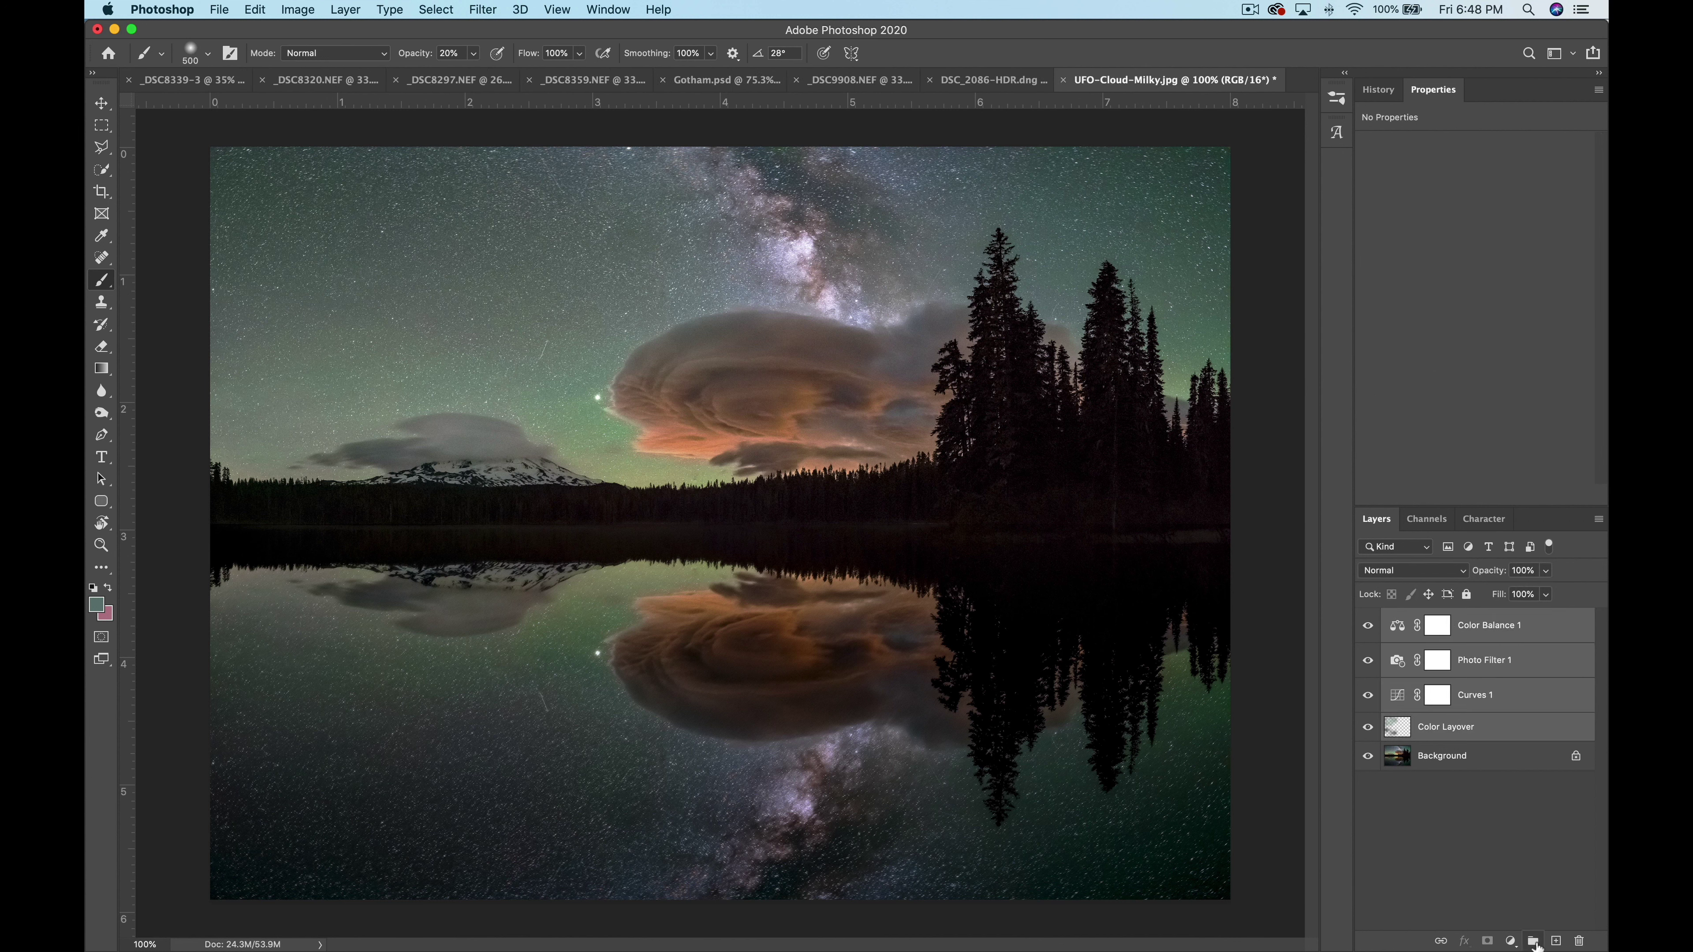
Group the four grading layers into Group 1, compare before/after, and set its opacity to 100%.
{"action": "left_click", "coordinate": [1534, 941]}
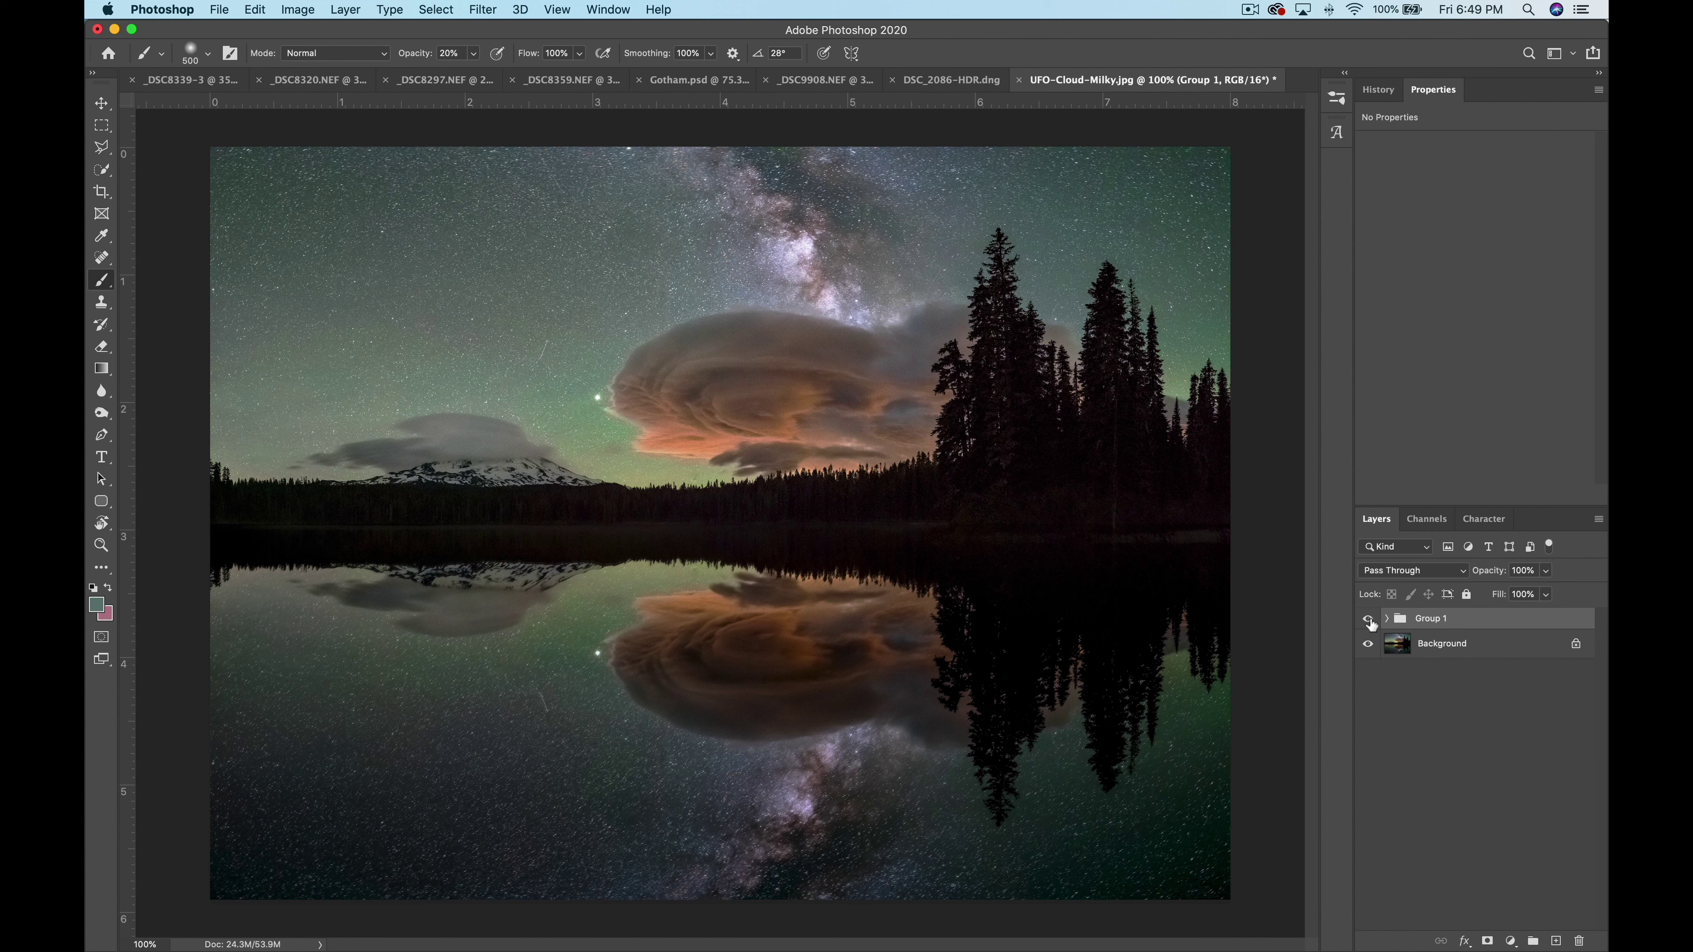
{"action": "left_click", "coordinate": [1368, 620]}
{"action": "left_click", "coordinate": [1369, 619]}
{"action": "left_click", "coordinate": [1368, 619]}
{"action": "left_click", "coordinate": [1544, 570]}
{"action": "mouse_move", "coordinate": [1485, 598]}
{"action": "left_mouse_down"}
{"action": "mouse_move", "coordinate": [1466, 590]}
{"action": "mouse_move", "coordinate": [1551, 590]}
{"action": "left_mouse_up"}
Add a mask to Group 1 and paint black over the cloud and mountain.
{"action": "left_click", "coordinate": [1487, 940]}
{"action": "key", "text": "d"}
{"action": "key", "text": "0"}
{"action": "mouse_move", "coordinate": [757, 404]}
{"action": "left_mouse_down"}
{"action": "mouse_move", "coordinate": [666, 427]}
{"action": "mouse_move", "coordinate": [697, 373]}
{"action": "mouse_move", "coordinate": [775, 489]}
{"action": "mouse_move", "coordinate": [835, 783]}
{"action": "mouse_move", "coordinate": [680, 756]}
{"action": "left_mouse_up"}
{"action": "left_click_drag", "start_coordinate": [418, 510], "coordinate": [506, 521]}
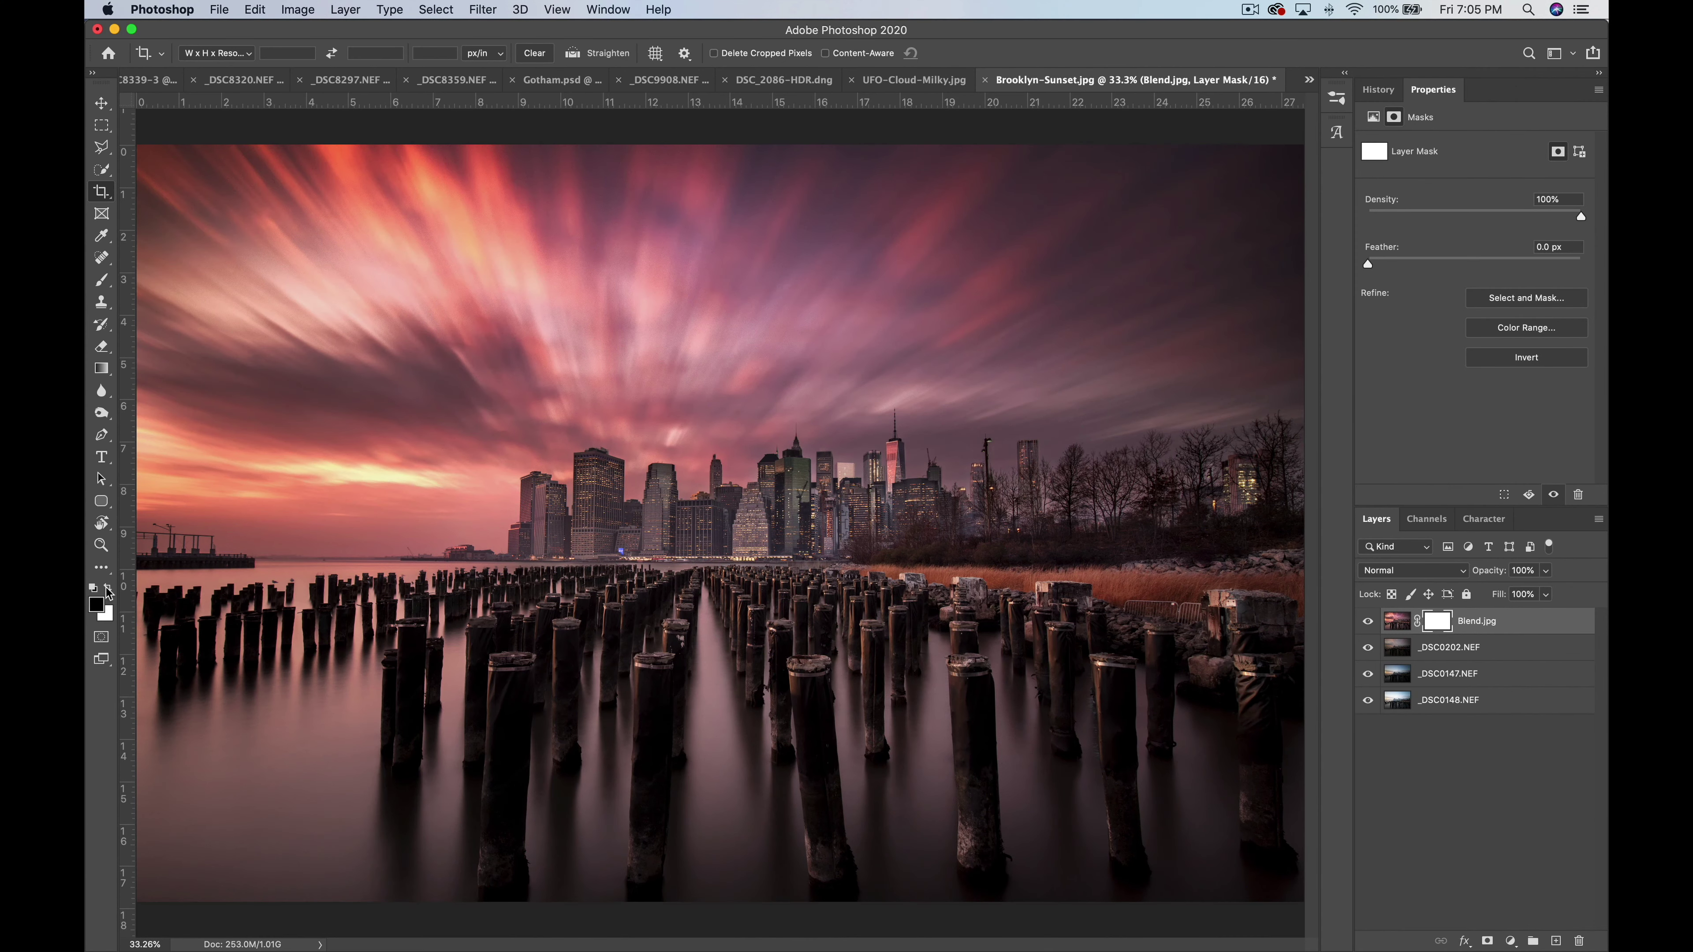
Paint on Blend.jpg's mask with a 1000 px brush over the sky and skyline, then discard it.
{"action": "key", "text": "b"}
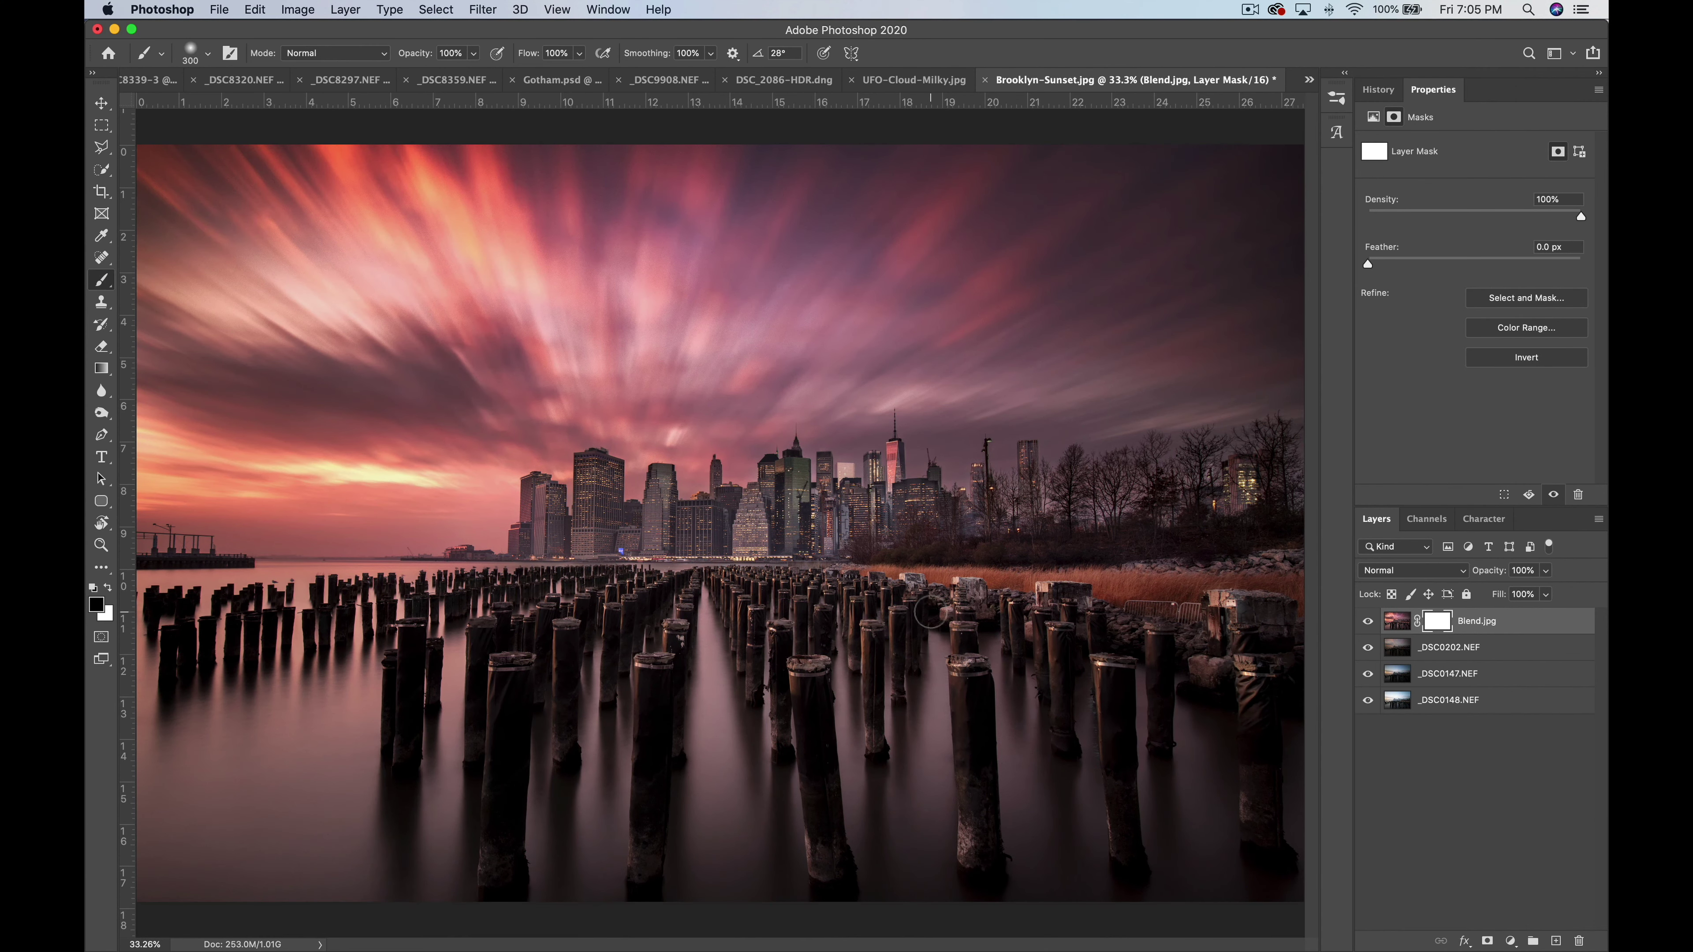
{"action": "key", "text": "bracketright"}
{"action": "key", "text": "bracketright"}
{"action": "key", "text": "bracketright"}
{"action": "key", "text": "bracketright"}
{"action": "key", "text": "bracketright"}
{"action": "key", "text": "bracketright"}
{"action": "key", "text": "bracketright"}
{"action": "mouse_move", "coordinate": [574, 318]}
{"action": "left_mouse_down"}
{"action": "mouse_move", "coordinate": [520, 346]}
{"action": "mouse_move", "coordinate": [600, 460]}
{"action": "mouse_move", "coordinate": [707, 540]}
{"action": "left_mouse_up"}
{"action": "left_click_drag", "start_coordinate": [943, 527], "coordinate": [638, 497]}
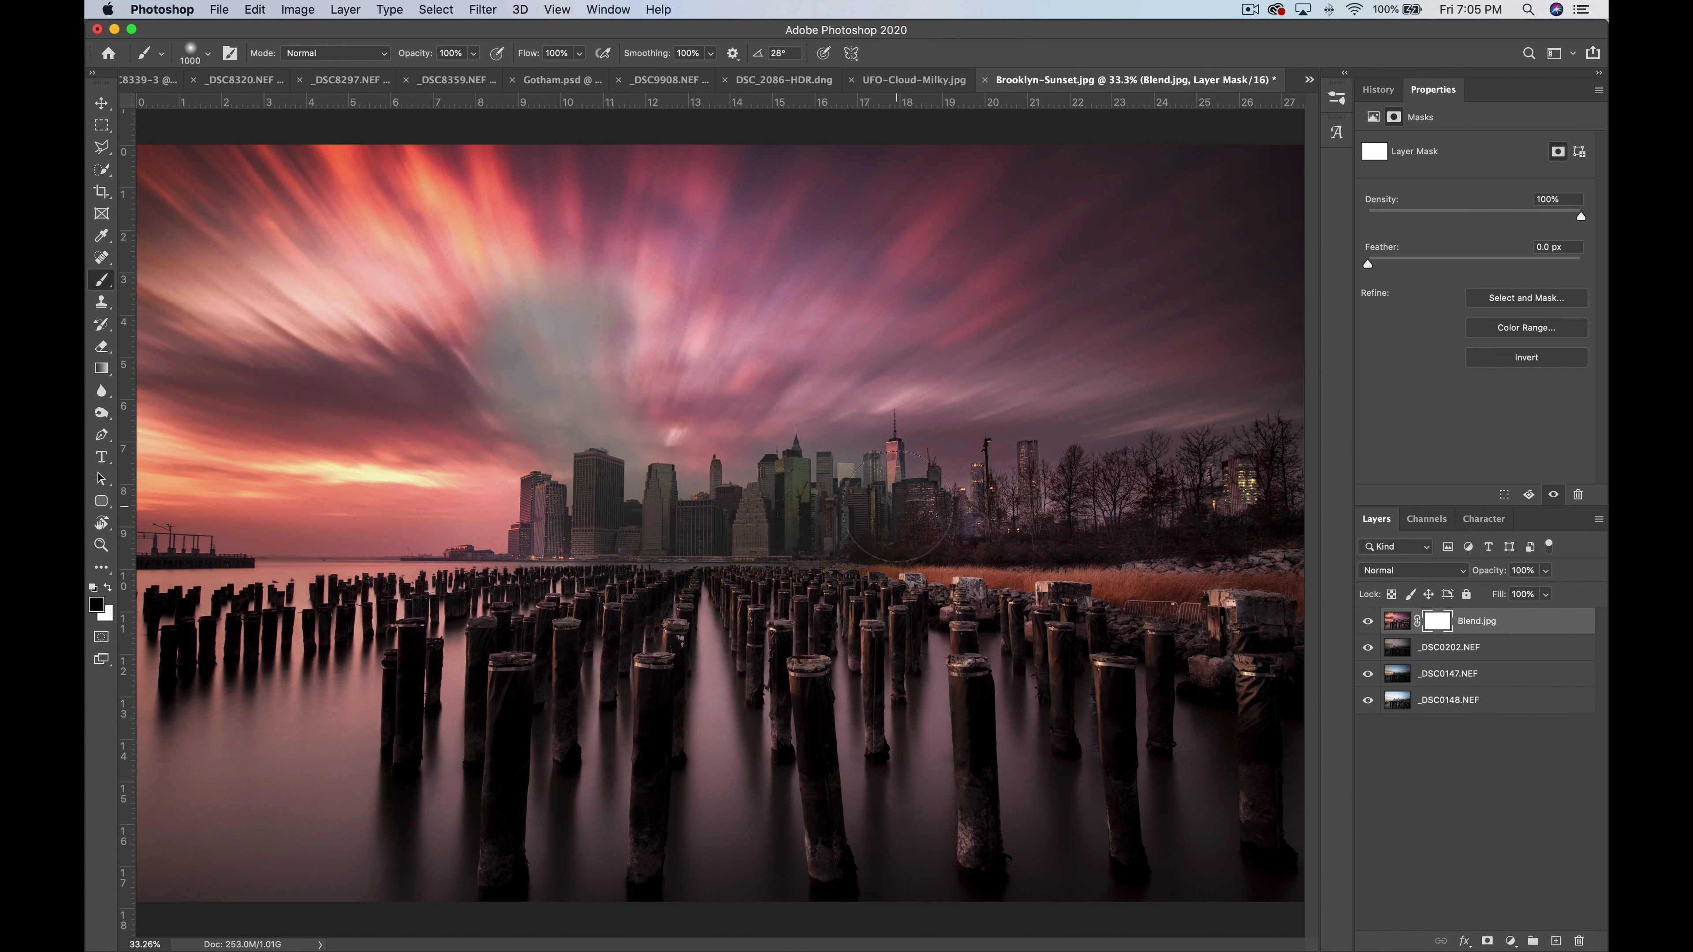
{"action": "key", "text": "super+z"}
{"action": "key", "text": "super+z"}
{"action": "key", "text": "super+z"}
{"action": "key", "text": "super+z"}
{"action": "key", "text": "super+z"}
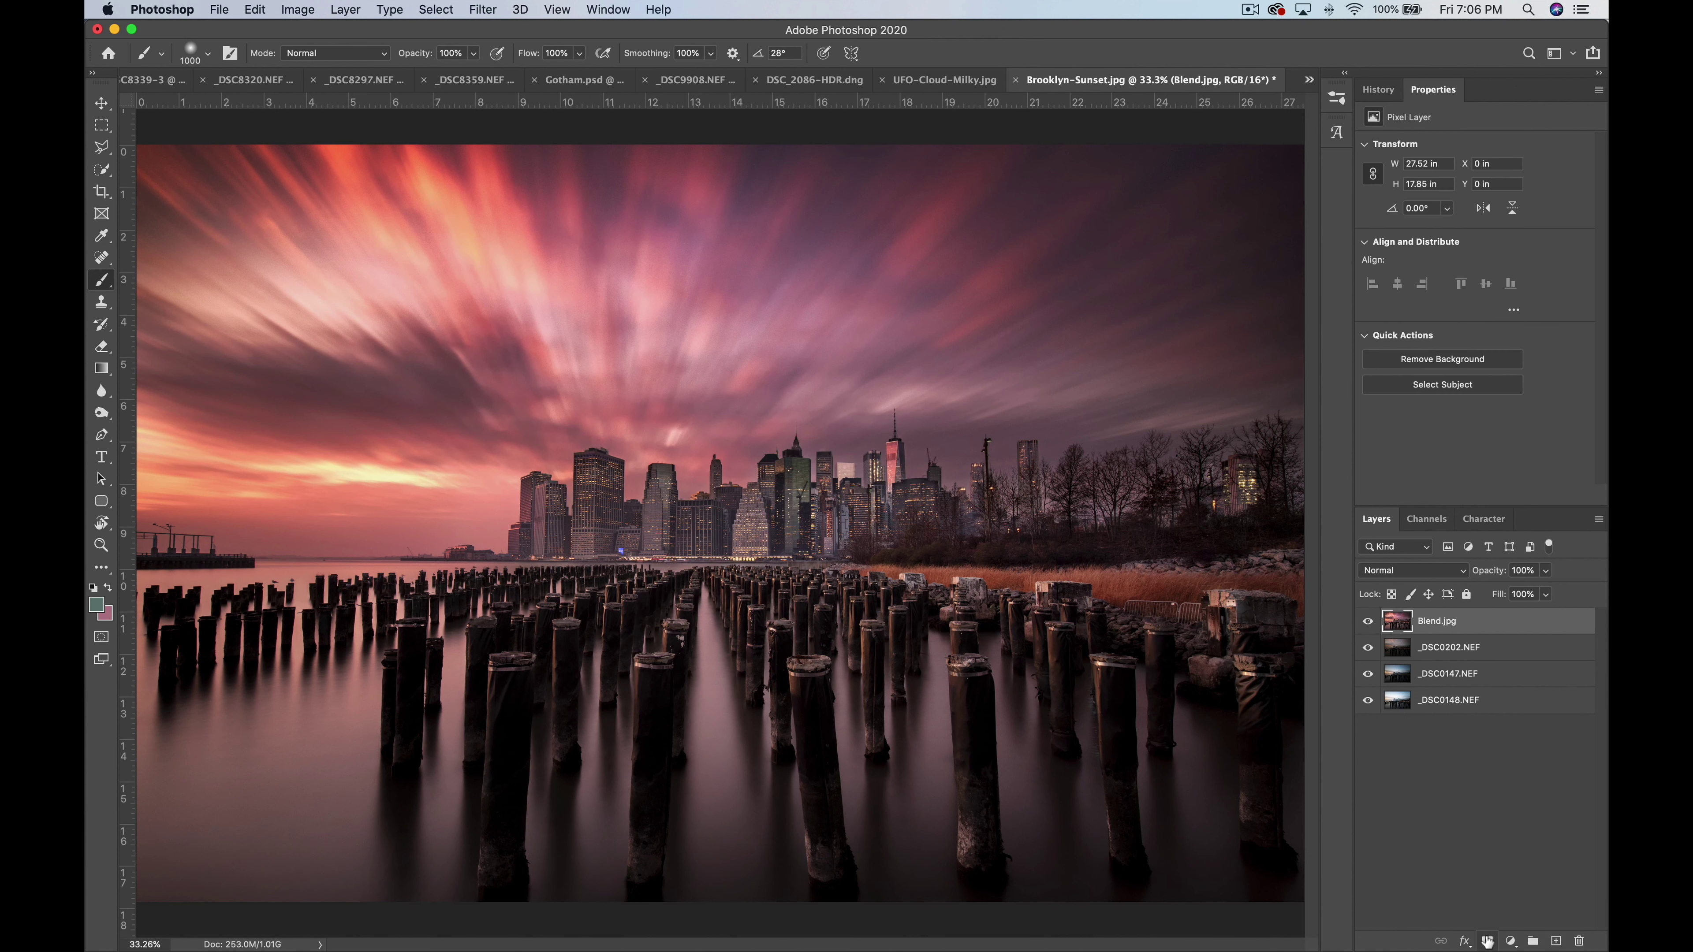
Give Blend.jpg a hide-all black mask, test revealing the sunset sky, then undo the strokes.
{"action": "left_click", "coordinate": [1487, 940], "text": "alt"}
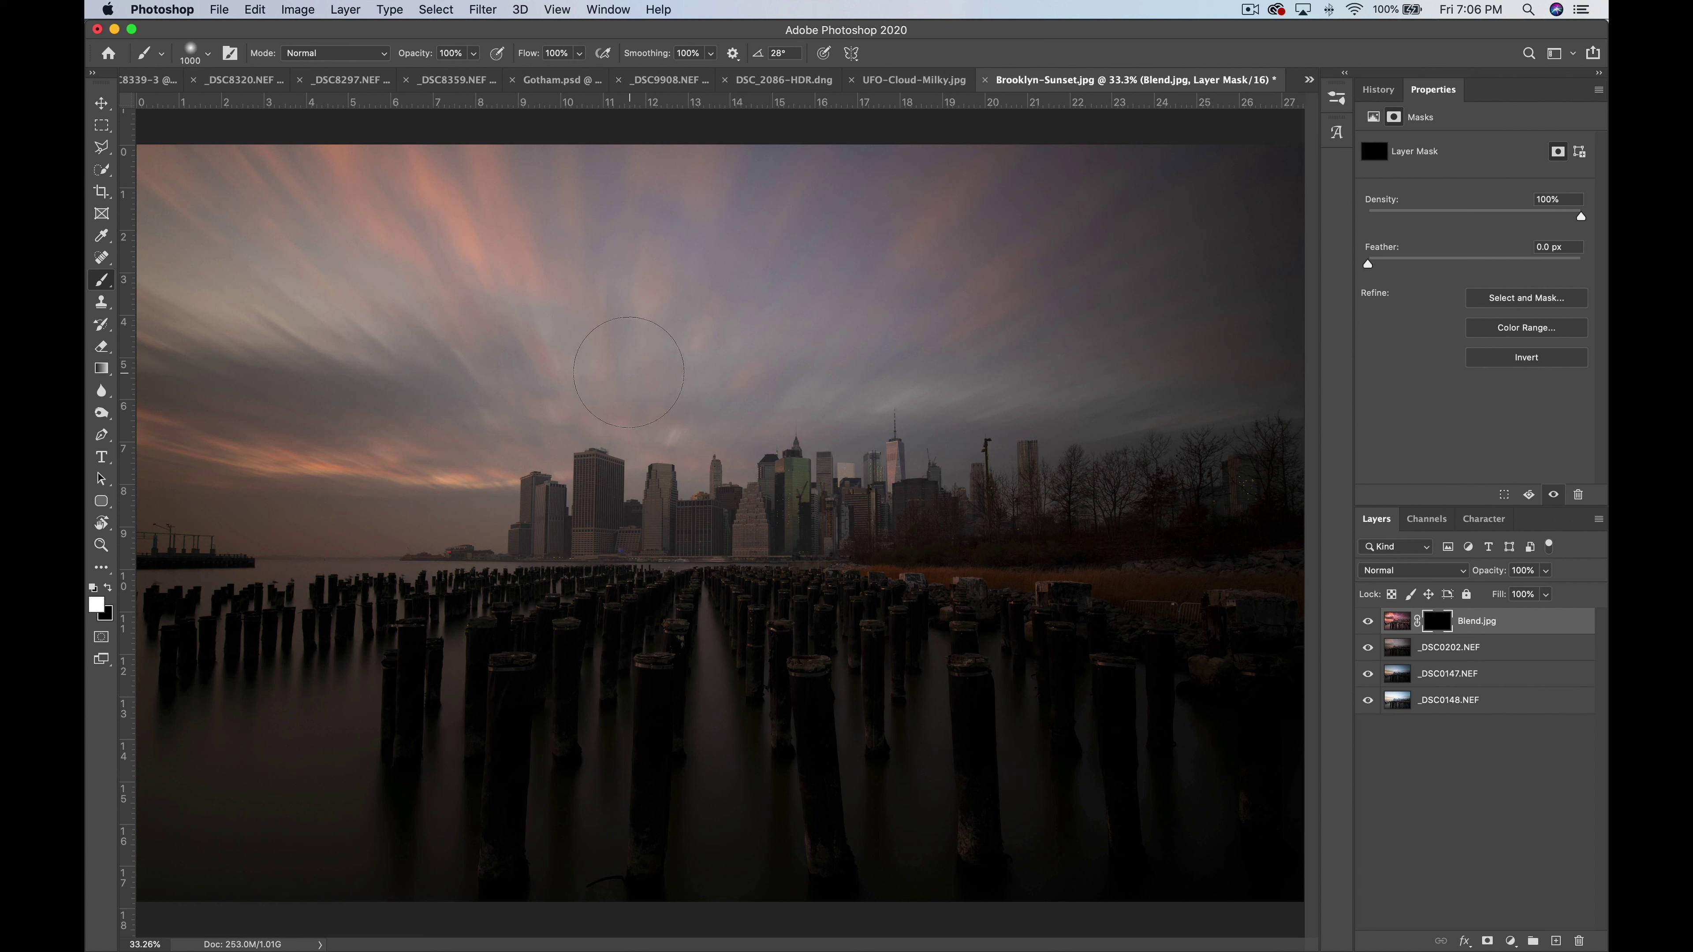
{"action": "mouse_move", "coordinate": [678, 369]}
{"action": "left_mouse_down"}
{"action": "mouse_move", "coordinate": [699, 354]}
{"action": "mouse_move", "coordinate": [569, 401]}
{"action": "left_mouse_up"}
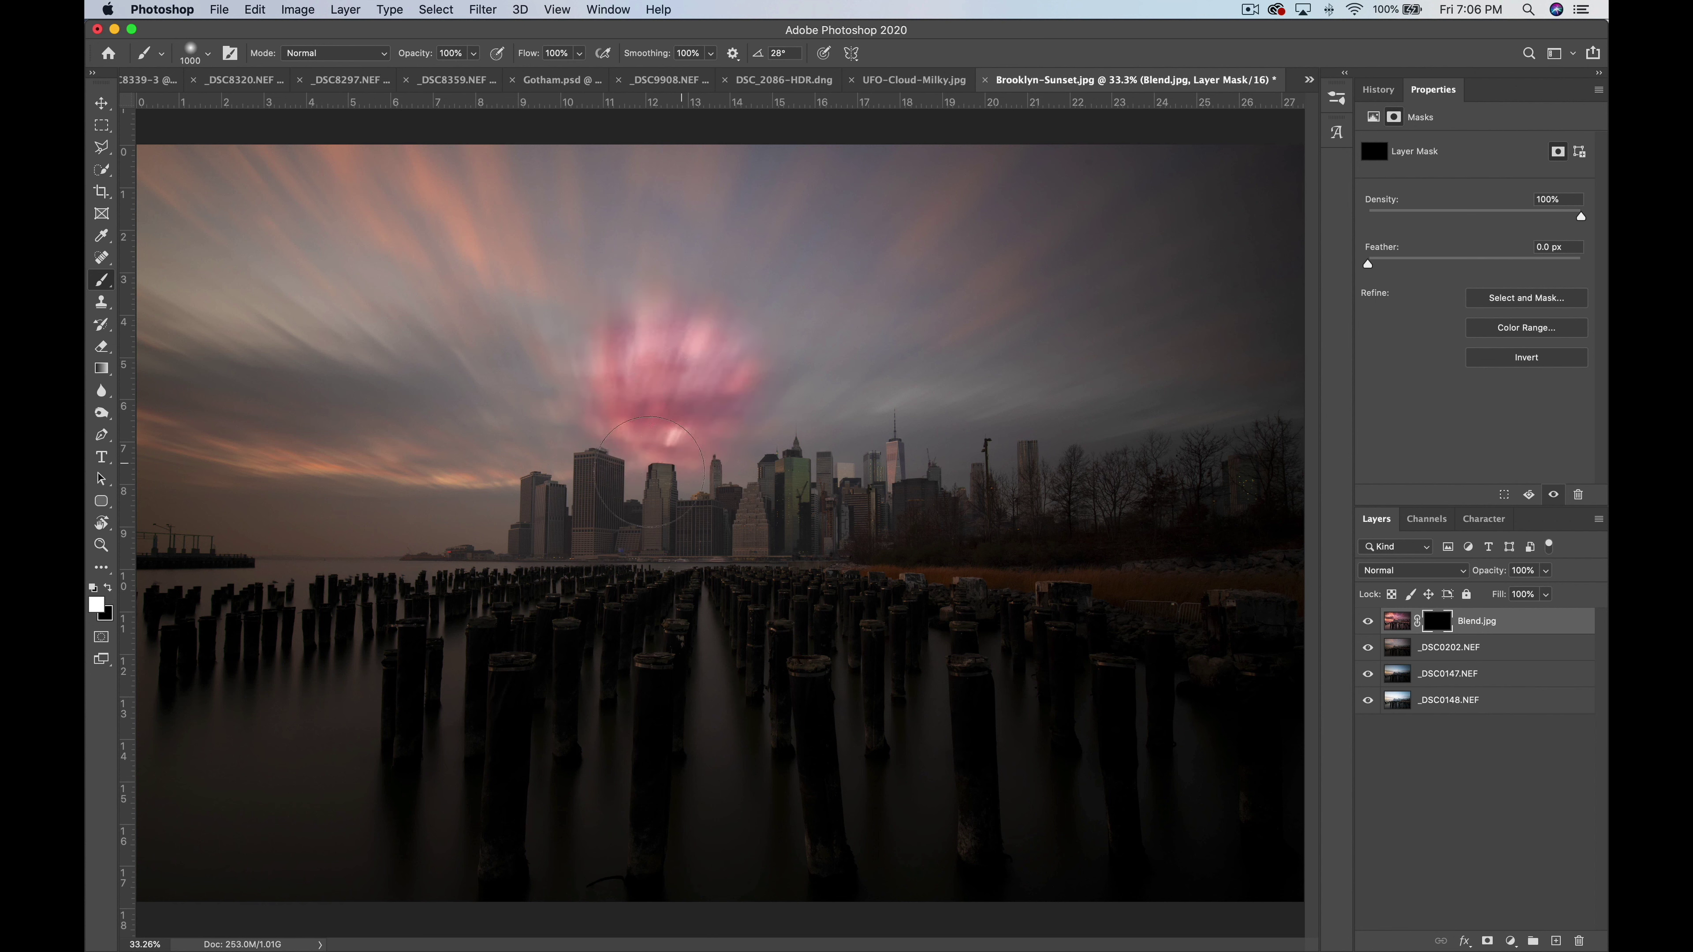
{"action": "mouse_move", "coordinate": [650, 471]}
{"action": "left_mouse_down"}
{"action": "mouse_move", "coordinate": [710, 496]}
{"action": "mouse_move", "coordinate": [572, 397]}
{"action": "mouse_move", "coordinate": [908, 427]}
{"action": "mouse_move", "coordinate": [911, 458]}
{"action": "mouse_move", "coordinate": [620, 488]}
{"action": "mouse_move", "coordinate": [479, 438]}
{"action": "mouse_move", "coordinate": [704, 279]}
{"action": "mouse_move", "coordinate": [905, 356]}
{"action": "mouse_move", "coordinate": [919, 413]}
{"action": "left_mouse_up"}
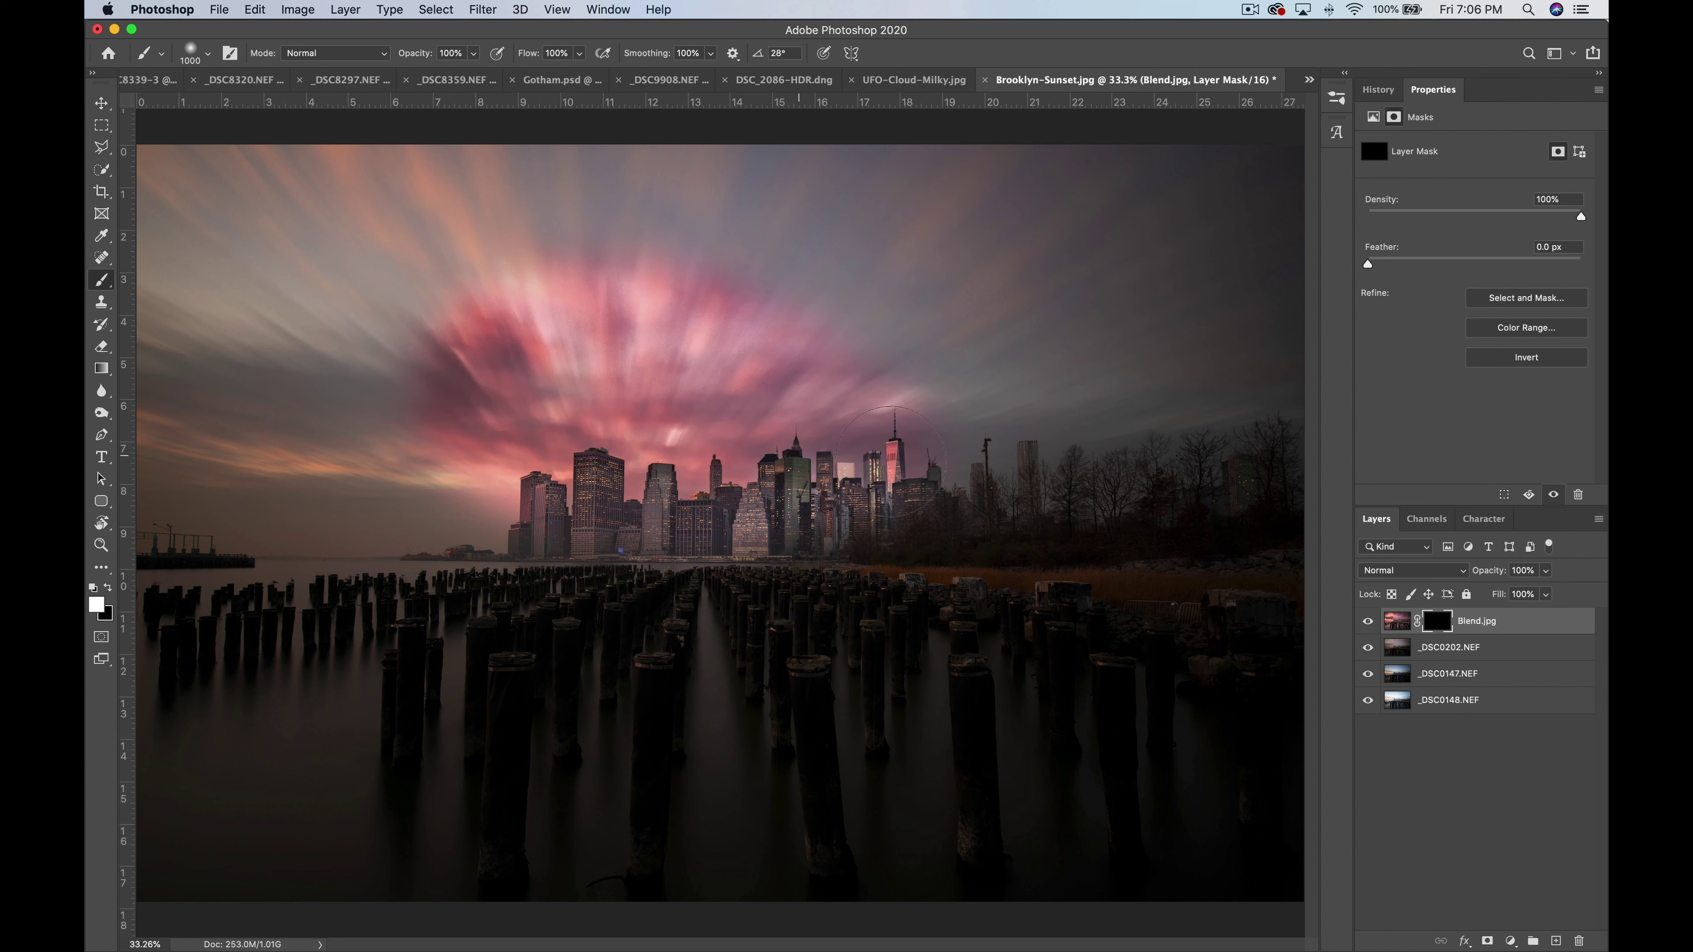
{"action": "key", "text": "super+z"}
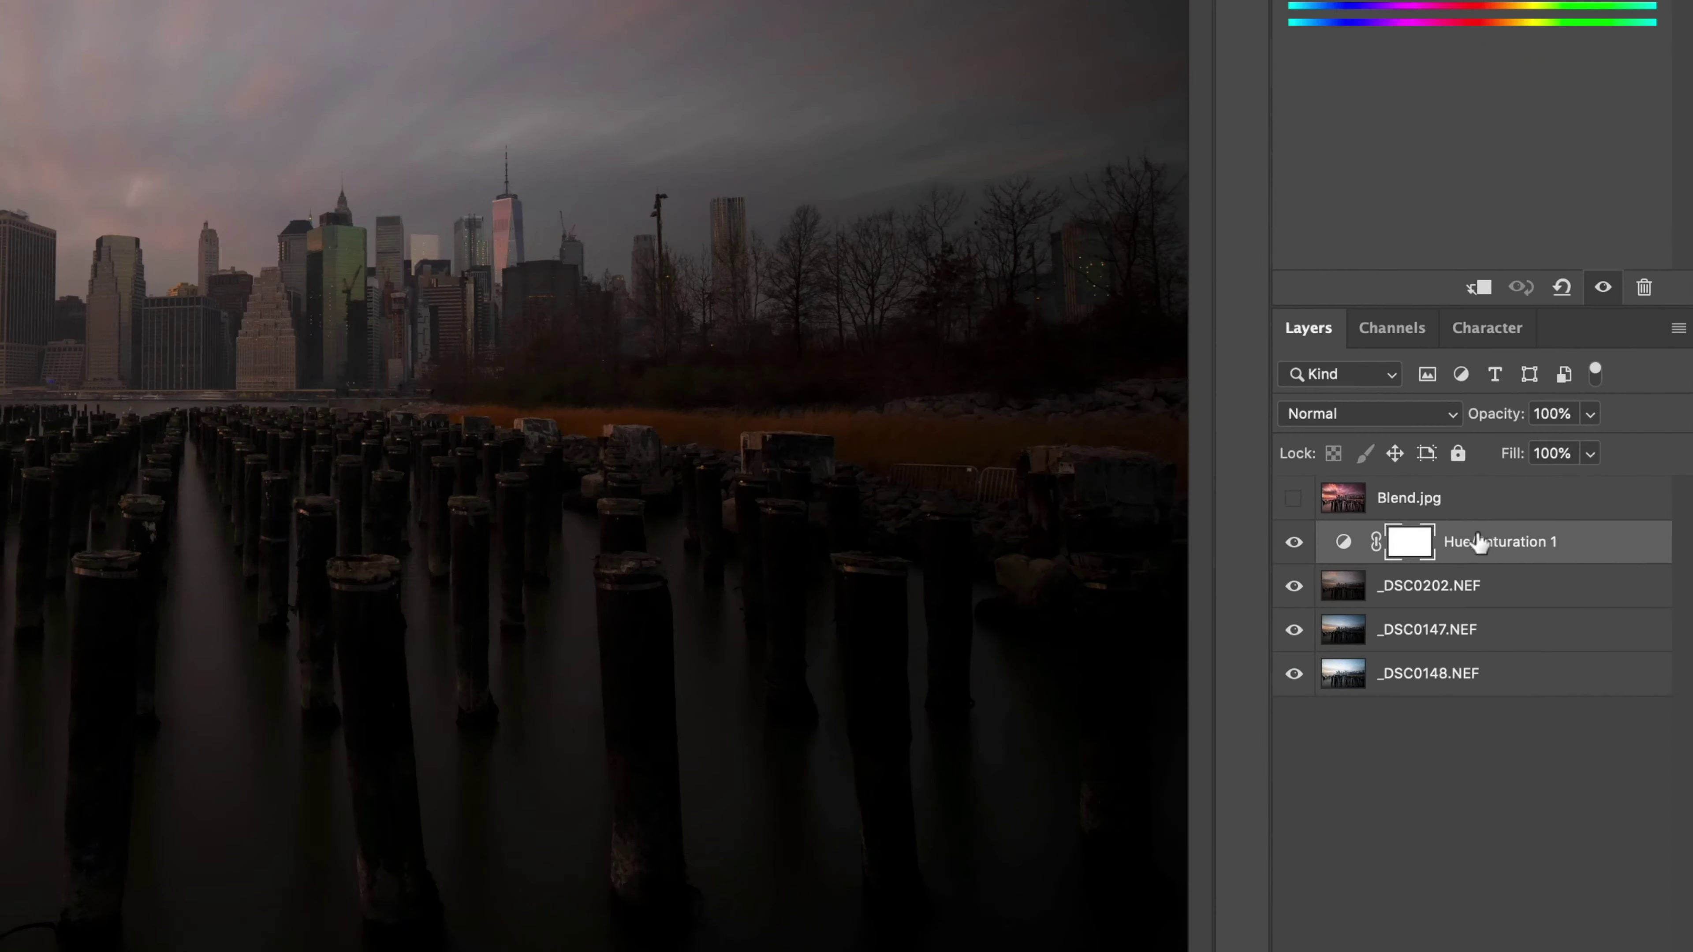
Clip the Hue/Saturation 1 adjustment layer onto _DSC0202.NEF.
{"action": "left_click", "coordinate": [1346, 543]}
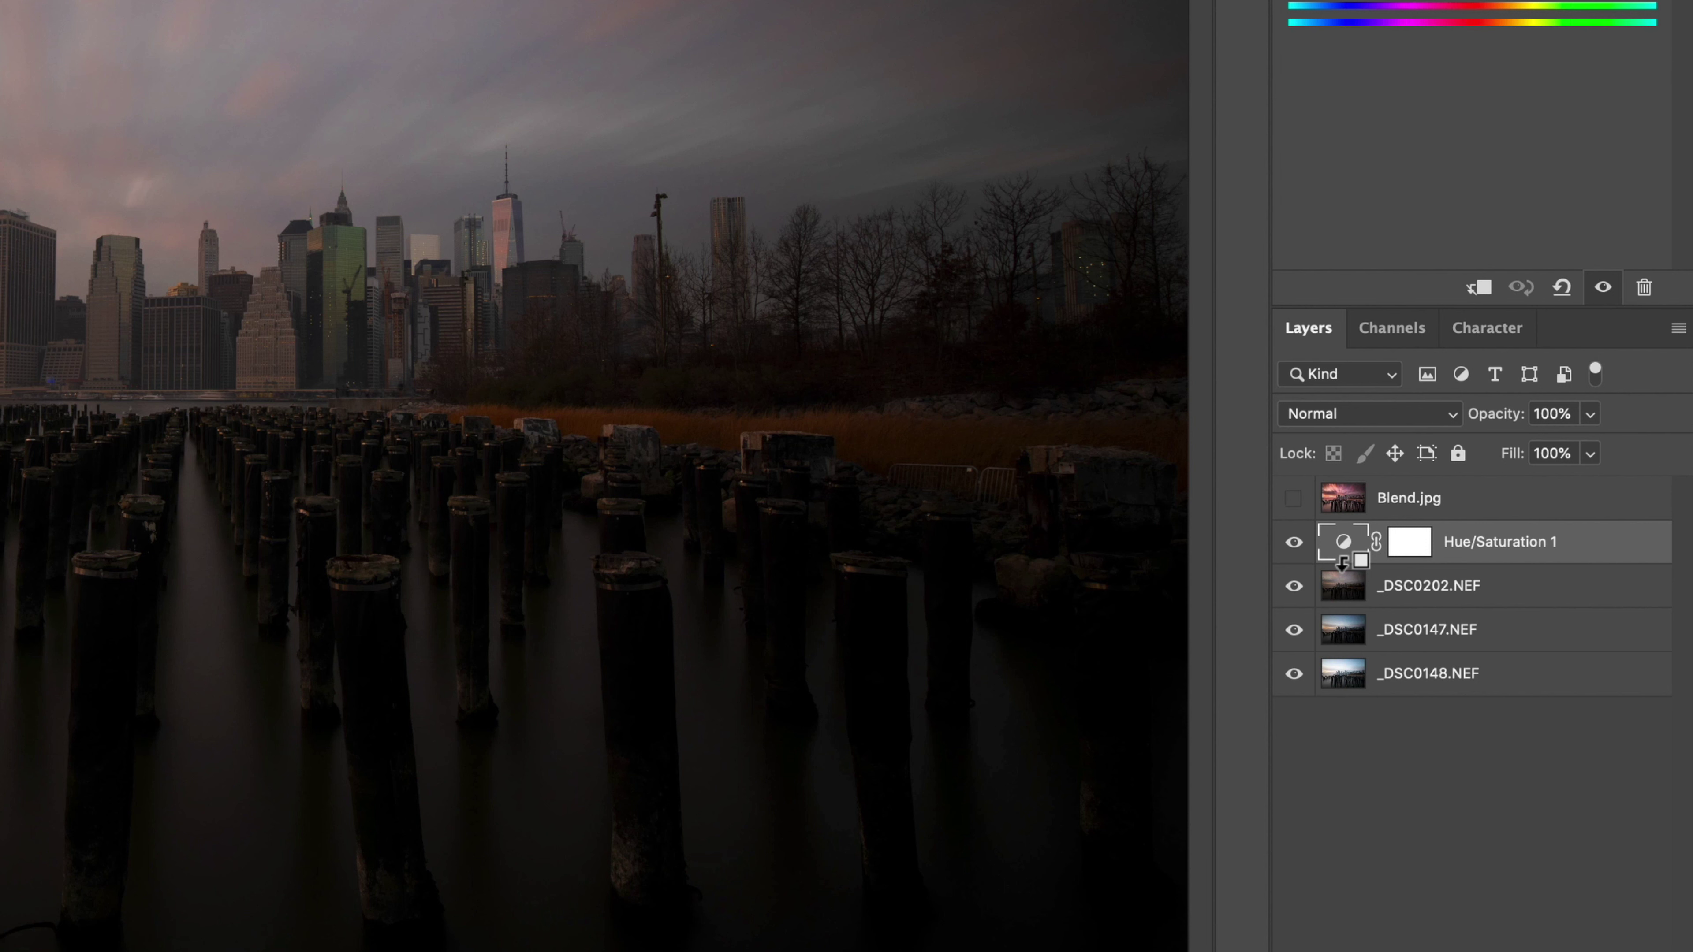
{"action": "left_click", "coordinate": [1342, 563], "text": "alt"}
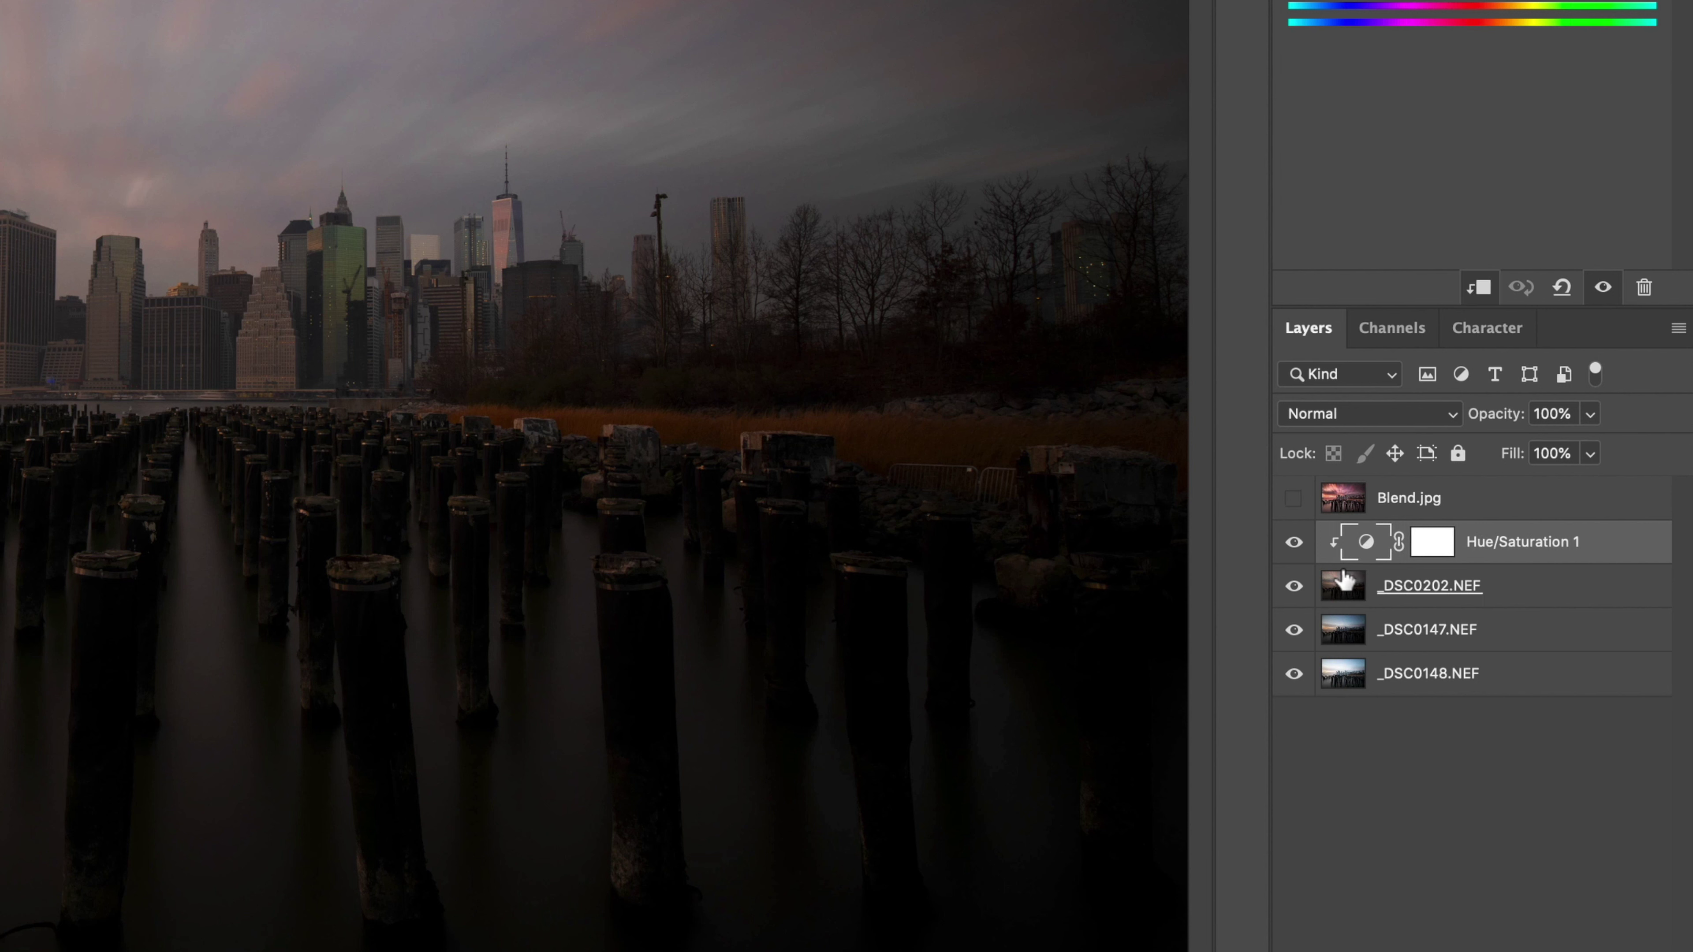